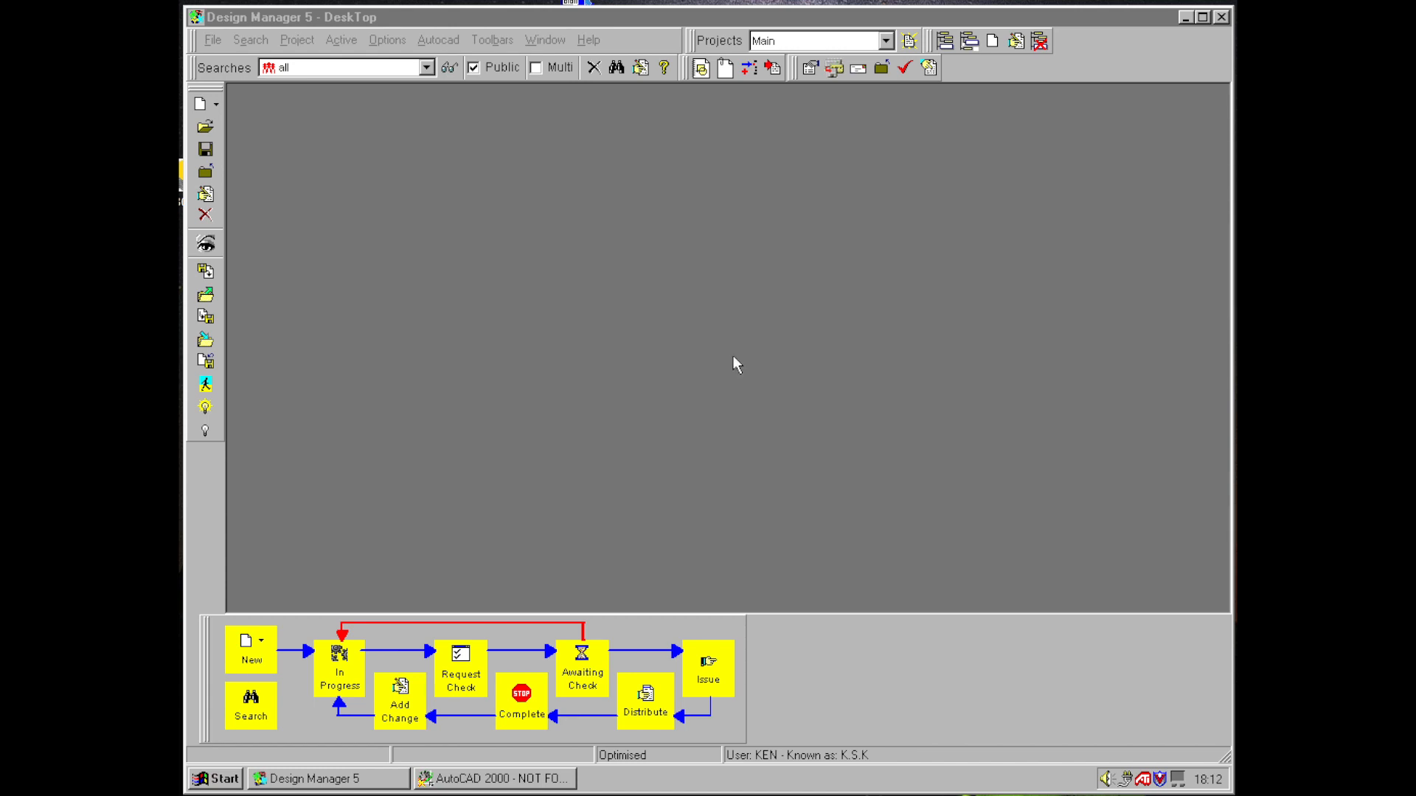
# - Search the Main database for documents whose Document No. starts with "cf"
pyautogui.click(615, 69)
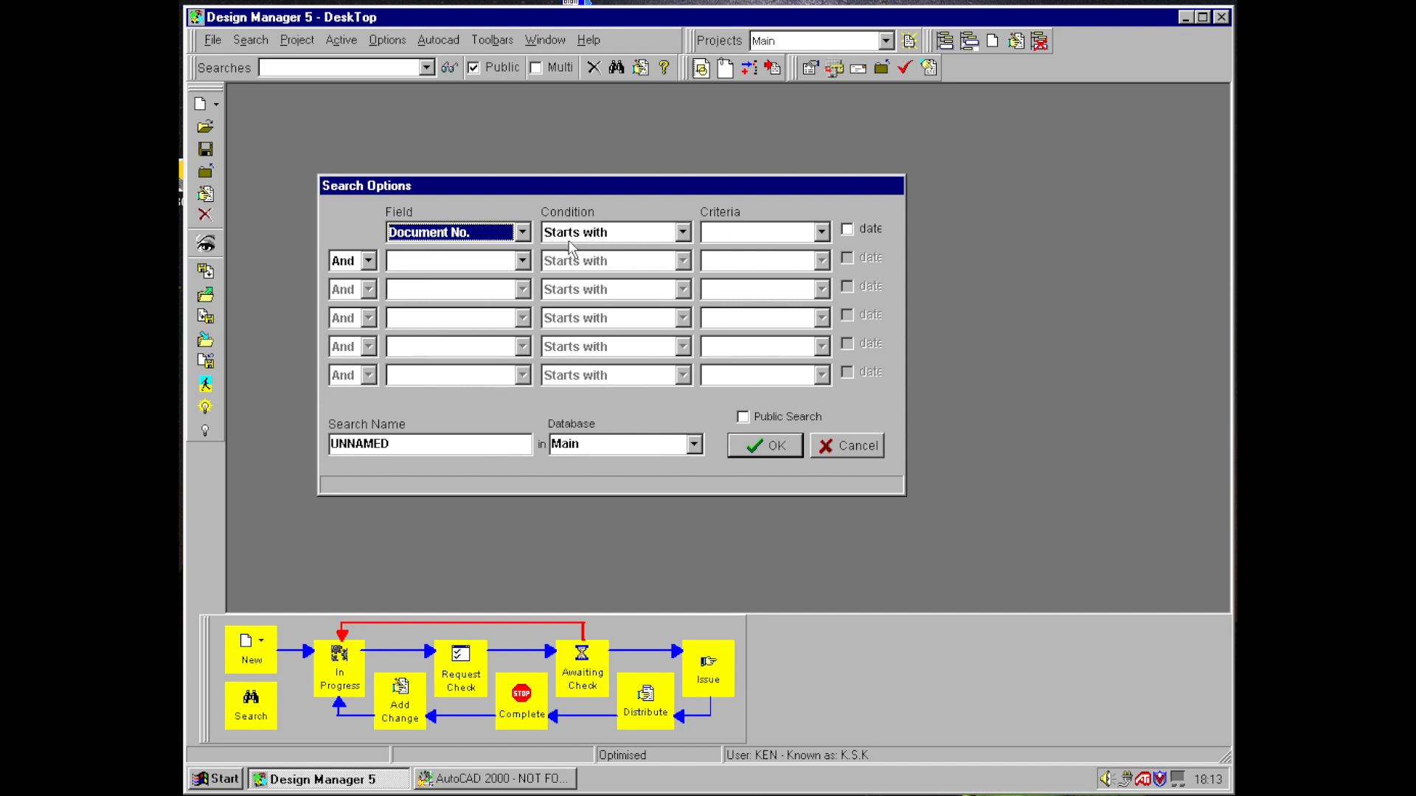
pyautogui.click(730, 231)
pyautogui.write('cf')
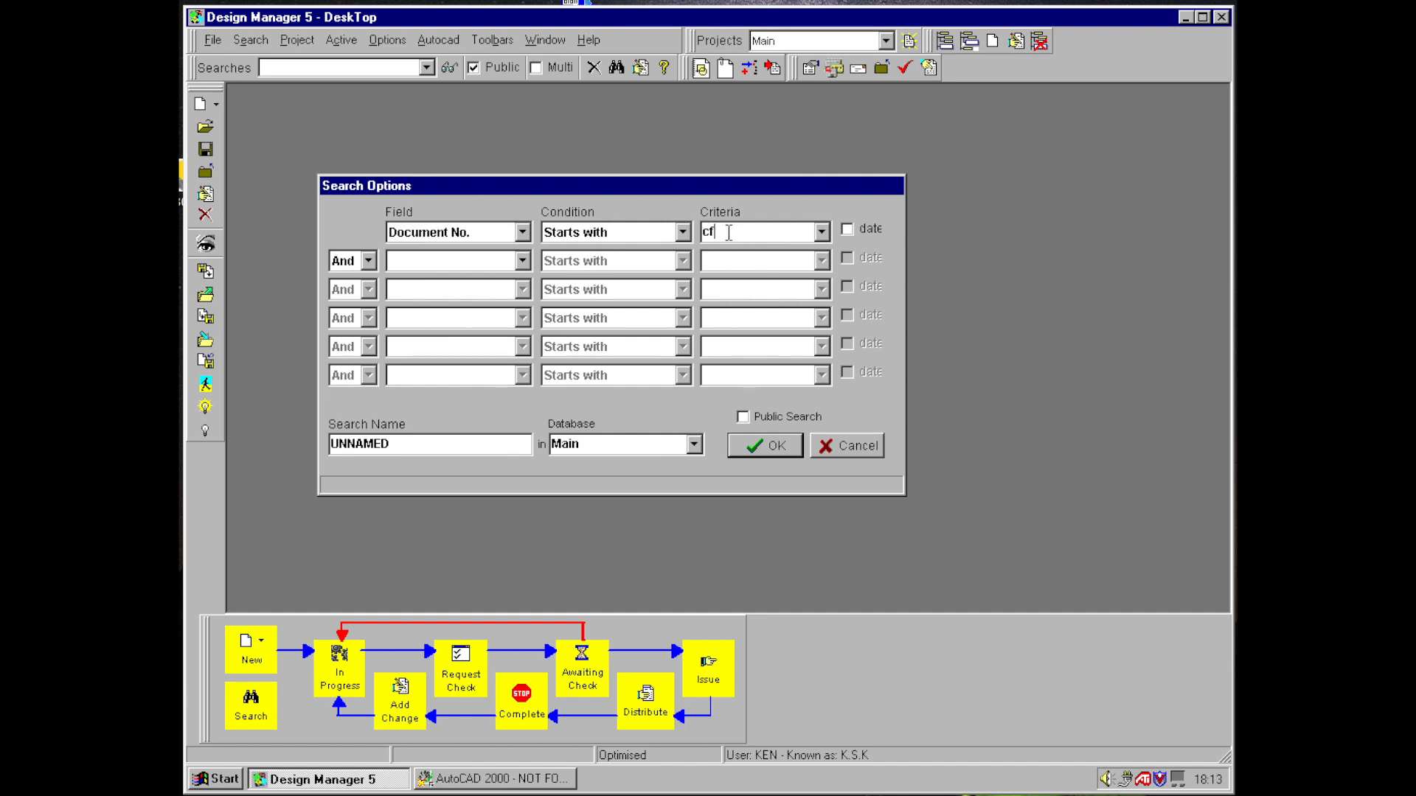
pyautogui.click(753, 449)
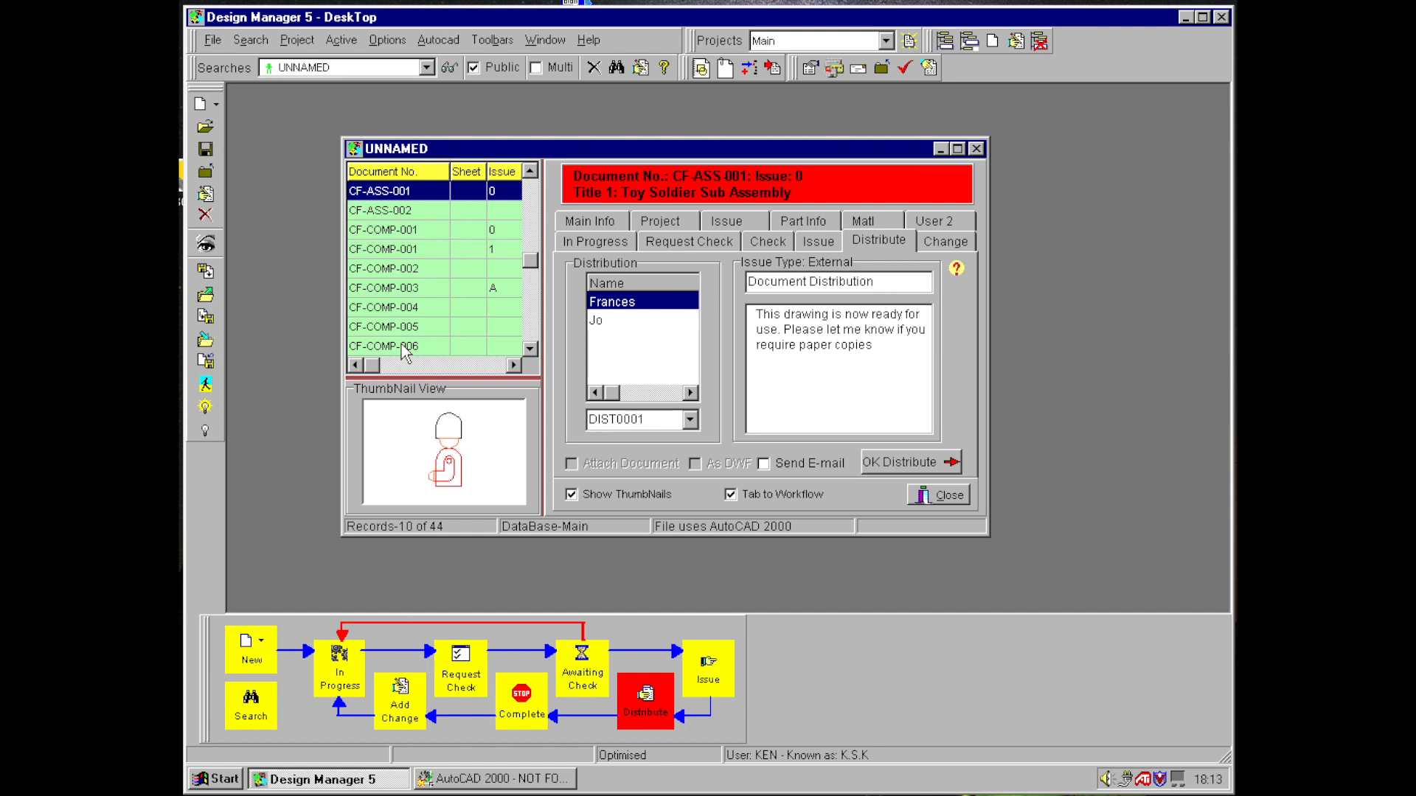
# - Examine the main and issue information of CF-ASS-001, then the records for CF-ASS-002 and both issues of CF-COMP-001
pyautogui.click(601, 222)
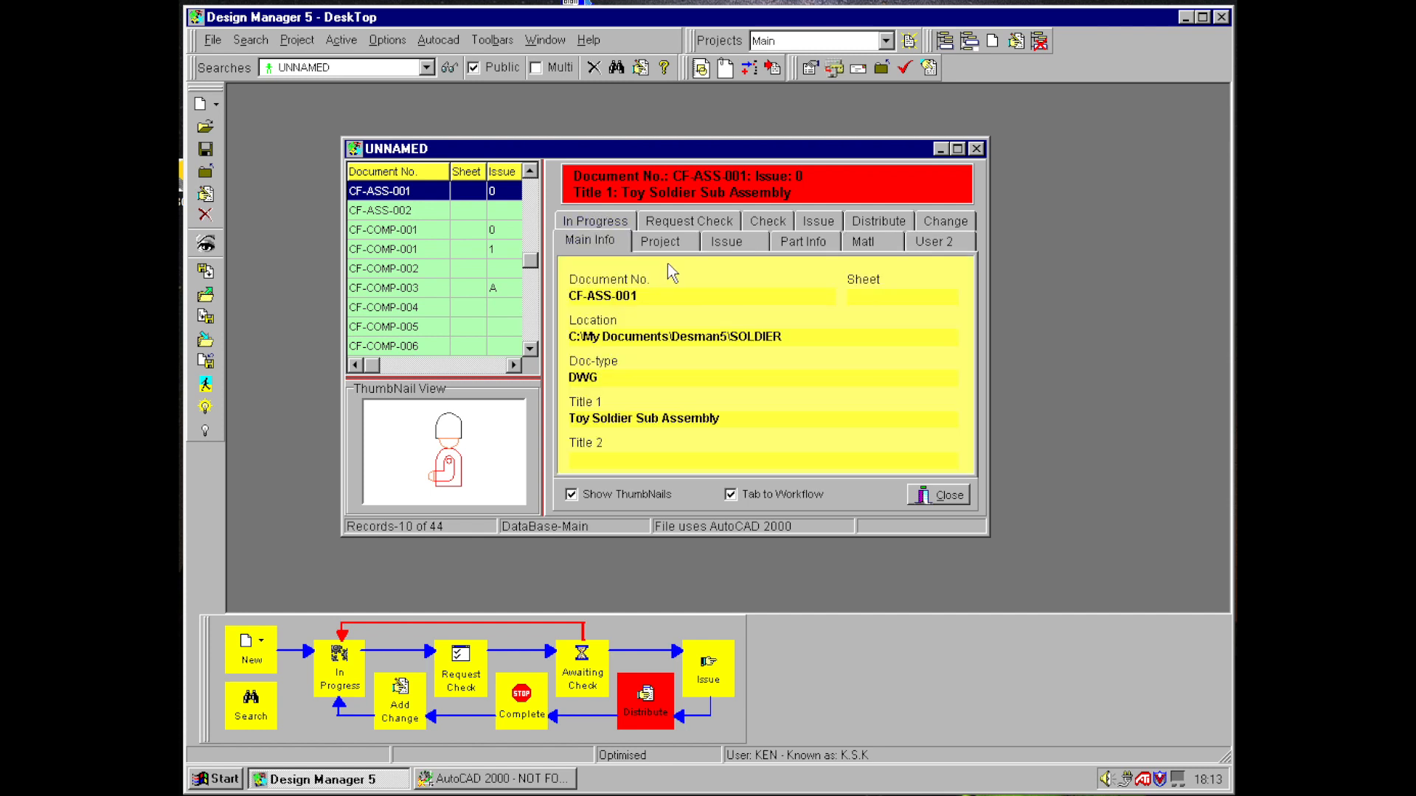
pyautogui.click(746, 248)
pyautogui.click(595, 250)
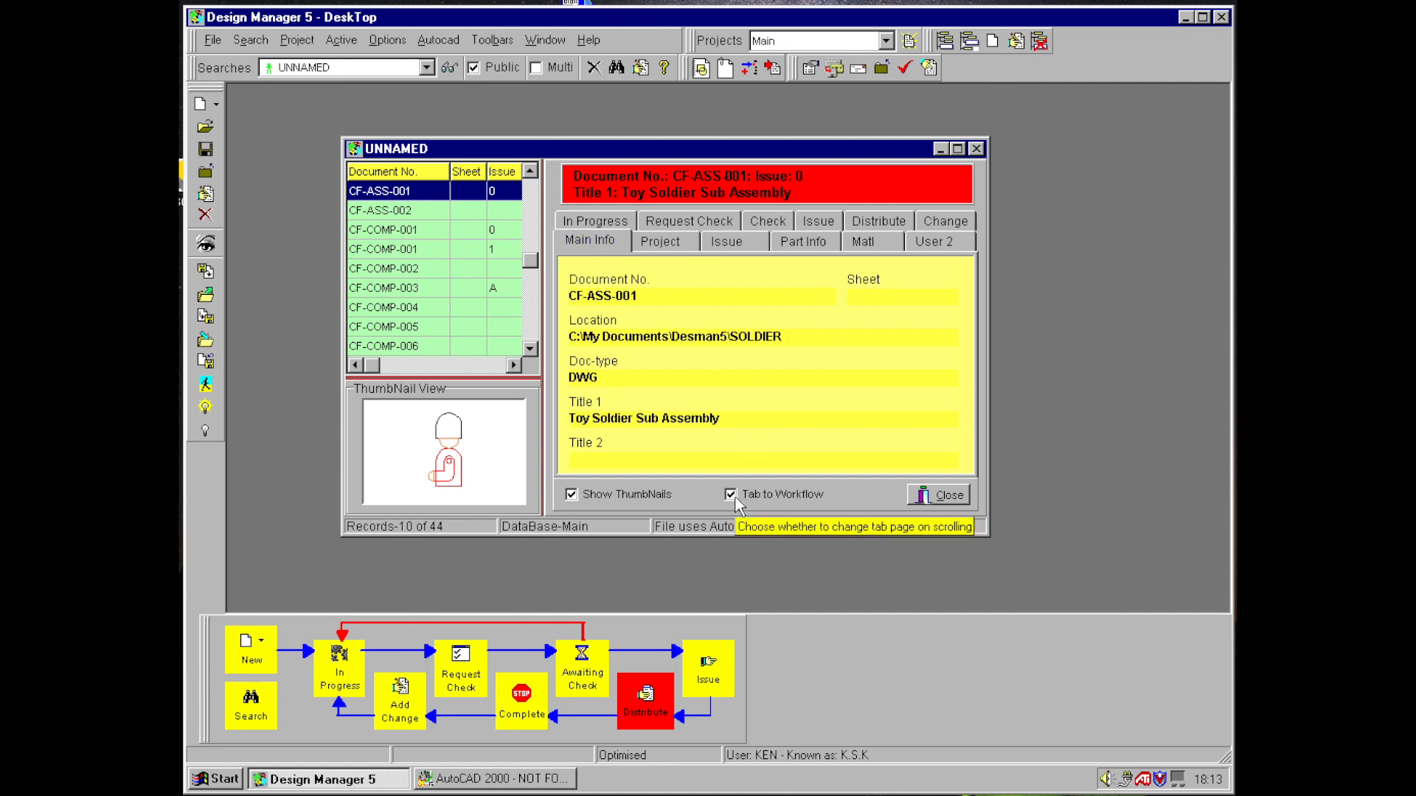
pyautogui.click(417, 211)
pyautogui.click(423, 230)
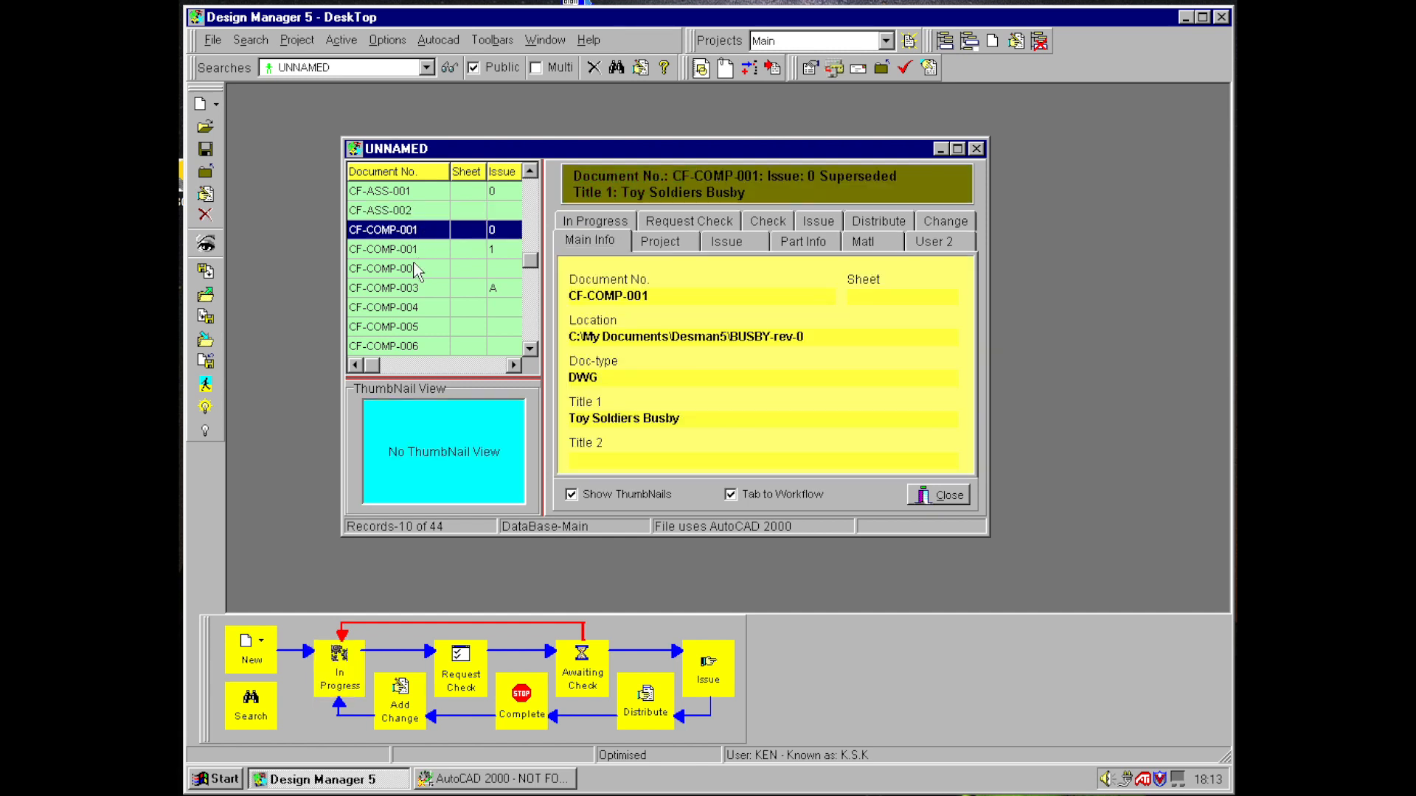
pyautogui.click(418, 249)
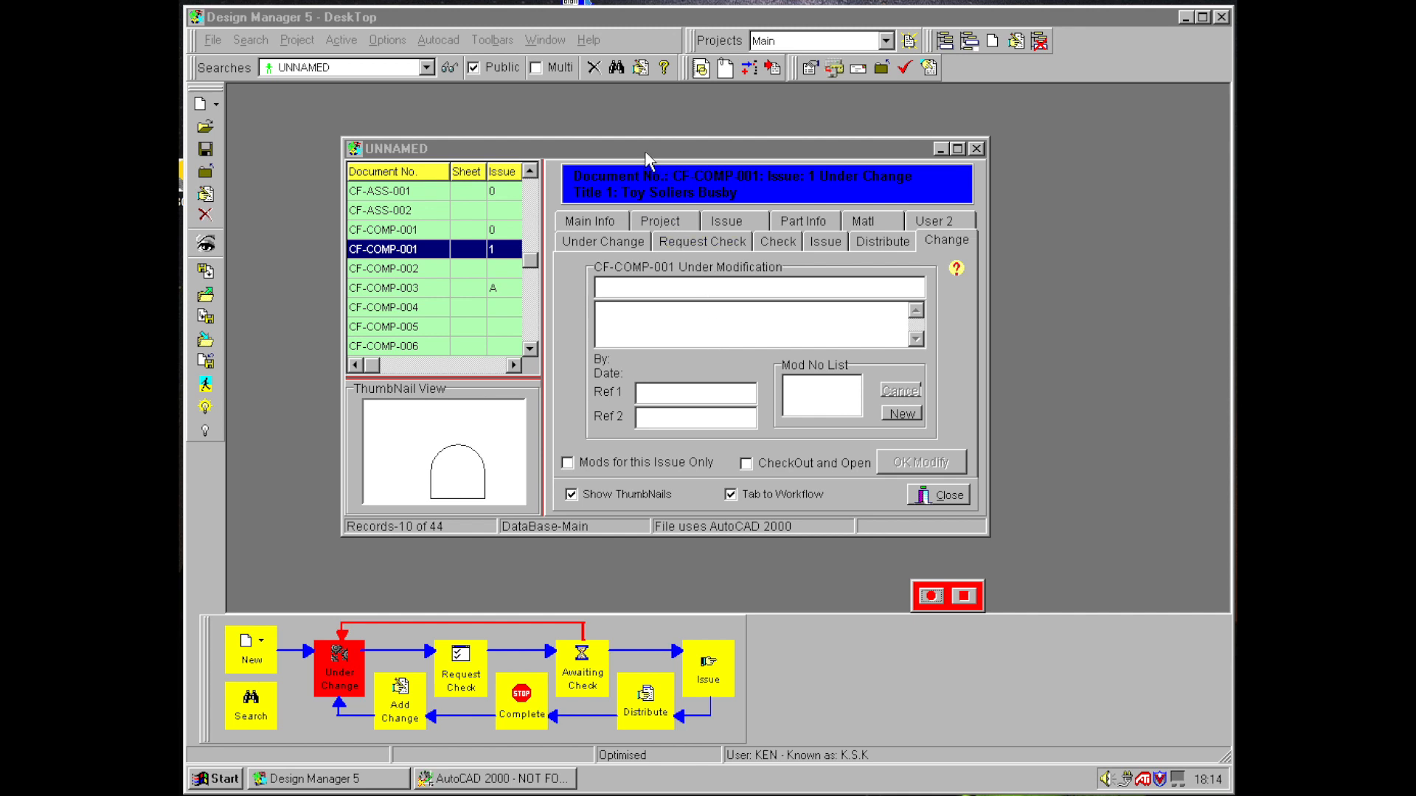
# - Refine the document search with a second condition requiring Title 1 to contain "soldier"
pyautogui.click(643, 69)
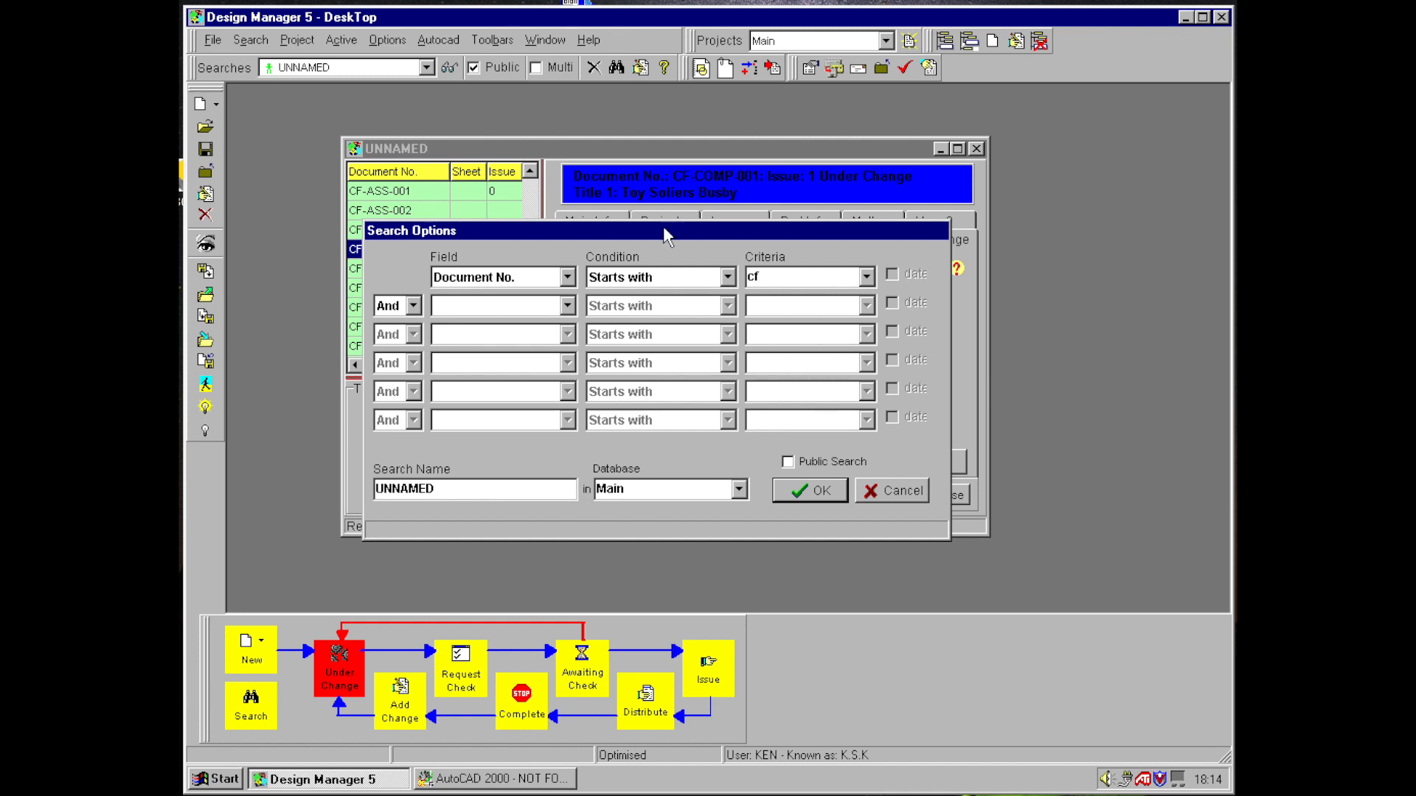
pyautogui.moveTo(662, 225); pyautogui.dragTo(701, 156)
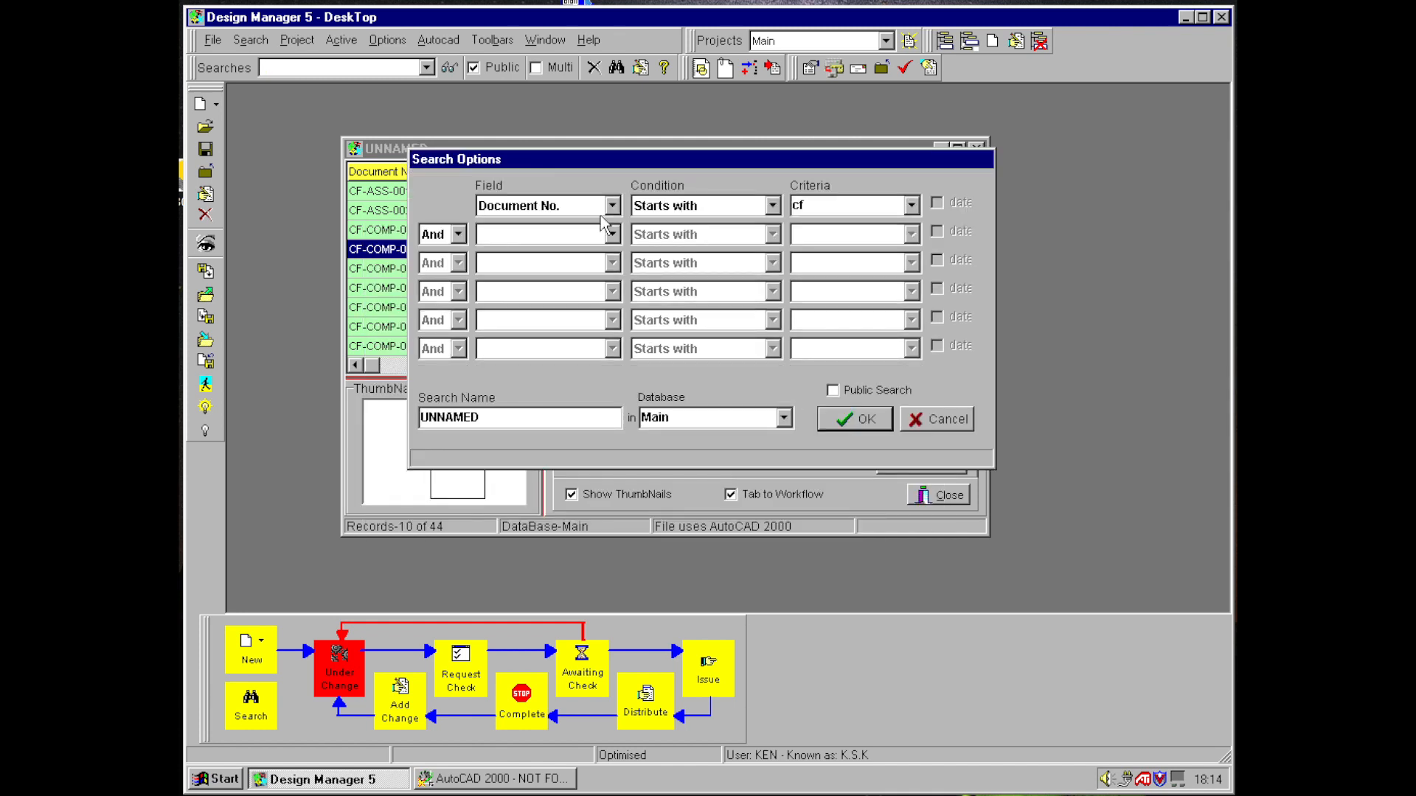
pyautogui.click(613, 236)
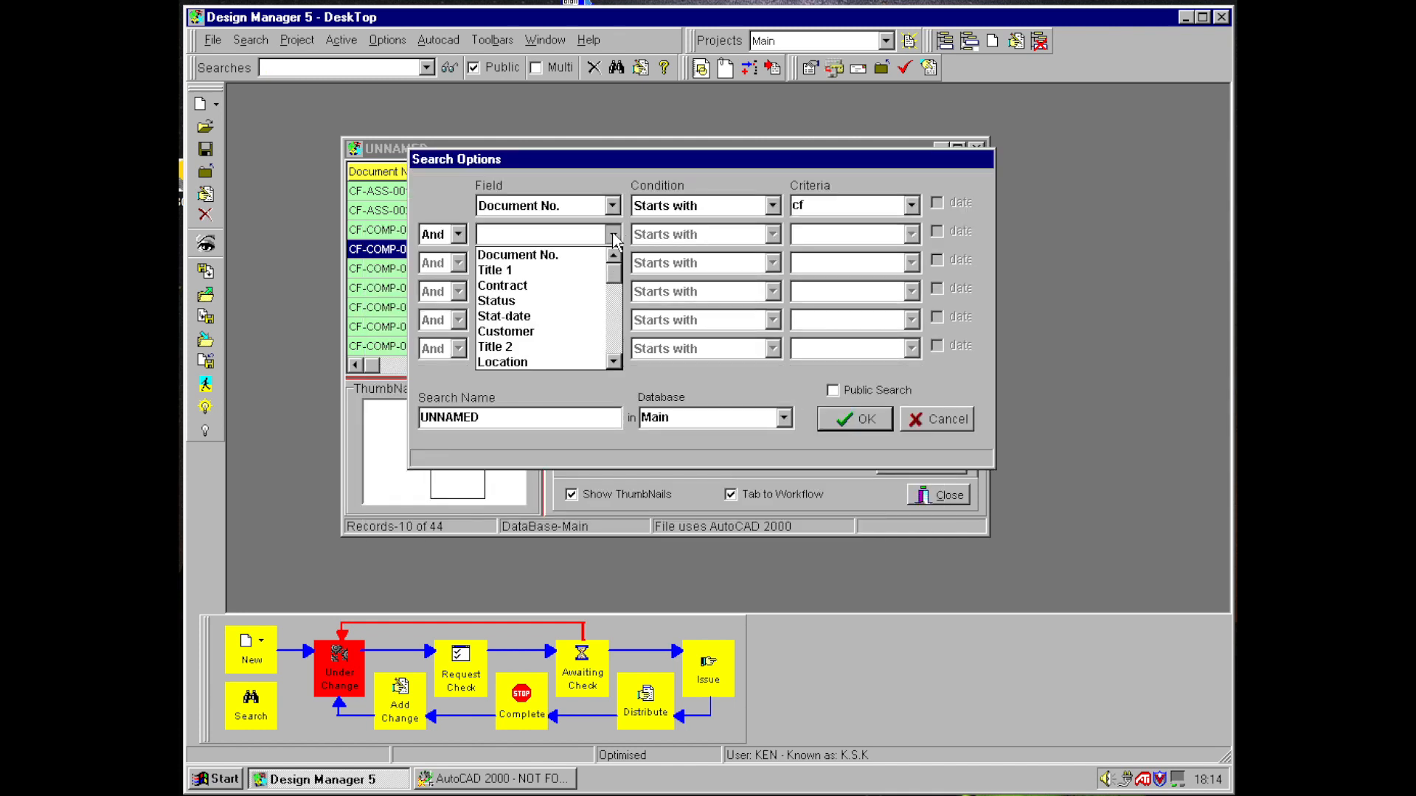
pyautogui.click(536, 270)
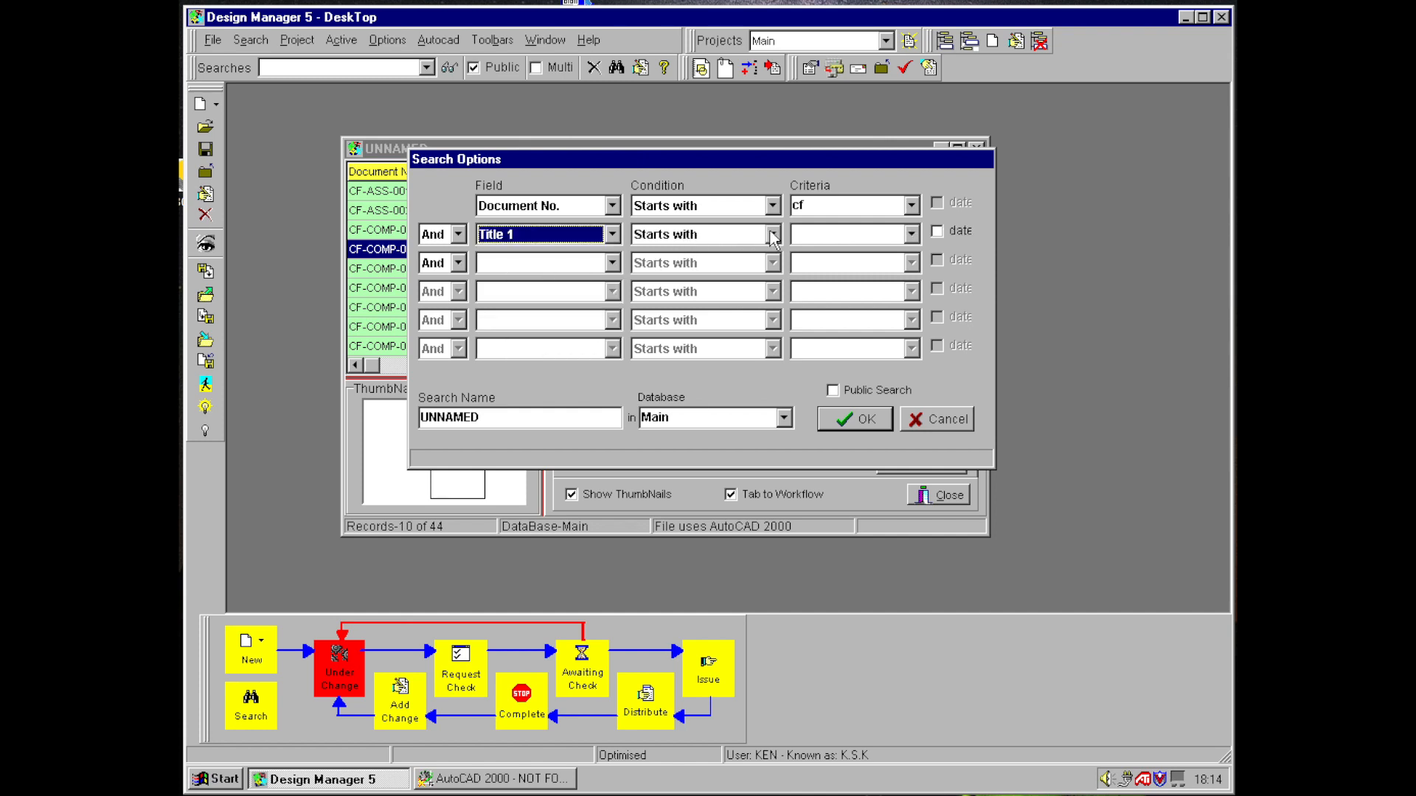
pyautogui.click(771, 234)
pyautogui.click(669, 270)
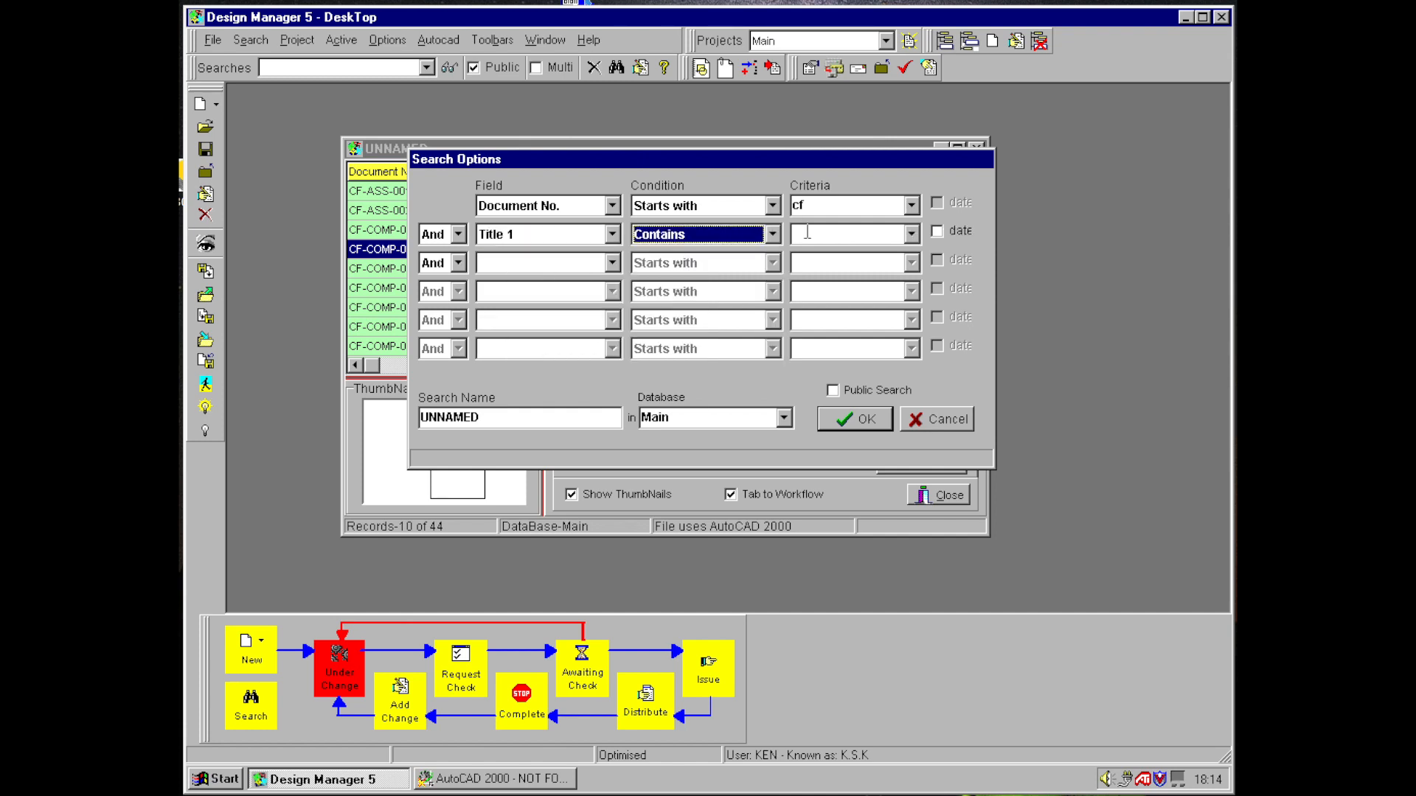
pyautogui.click(816, 232)
pyautogui.write('solde')
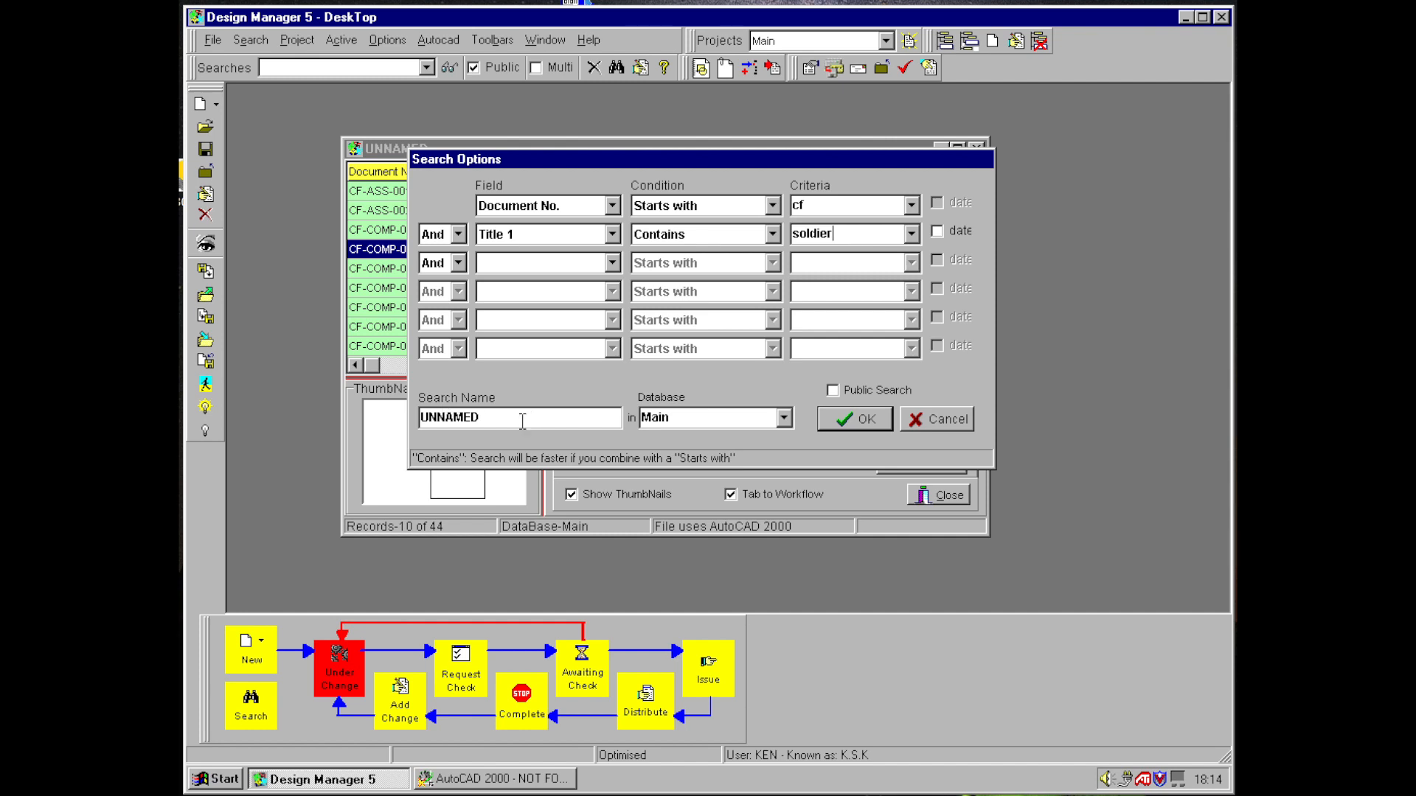
# - Name the search "Soldier Drawings" and run it
pyautogui.moveTo(513, 420); pyautogui.dragTo(362, 423)
pyautogui.write('Soldier Drawings')
pyautogui.click(836, 426)
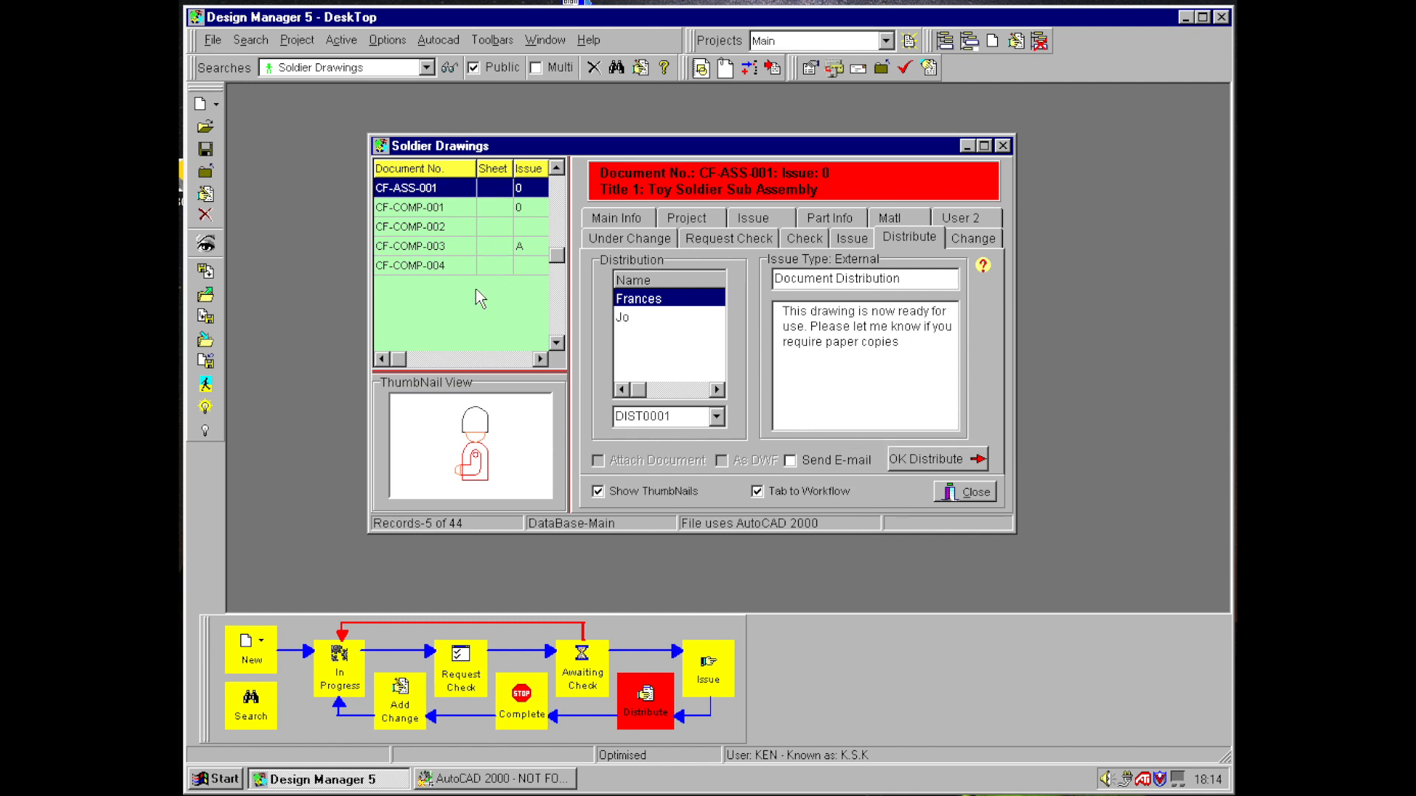
# - Review the records for CF-COMP-004, CF-COMP-002 and CF-ASS-001 in the Soldier Drawings results
pyautogui.click(447, 264)
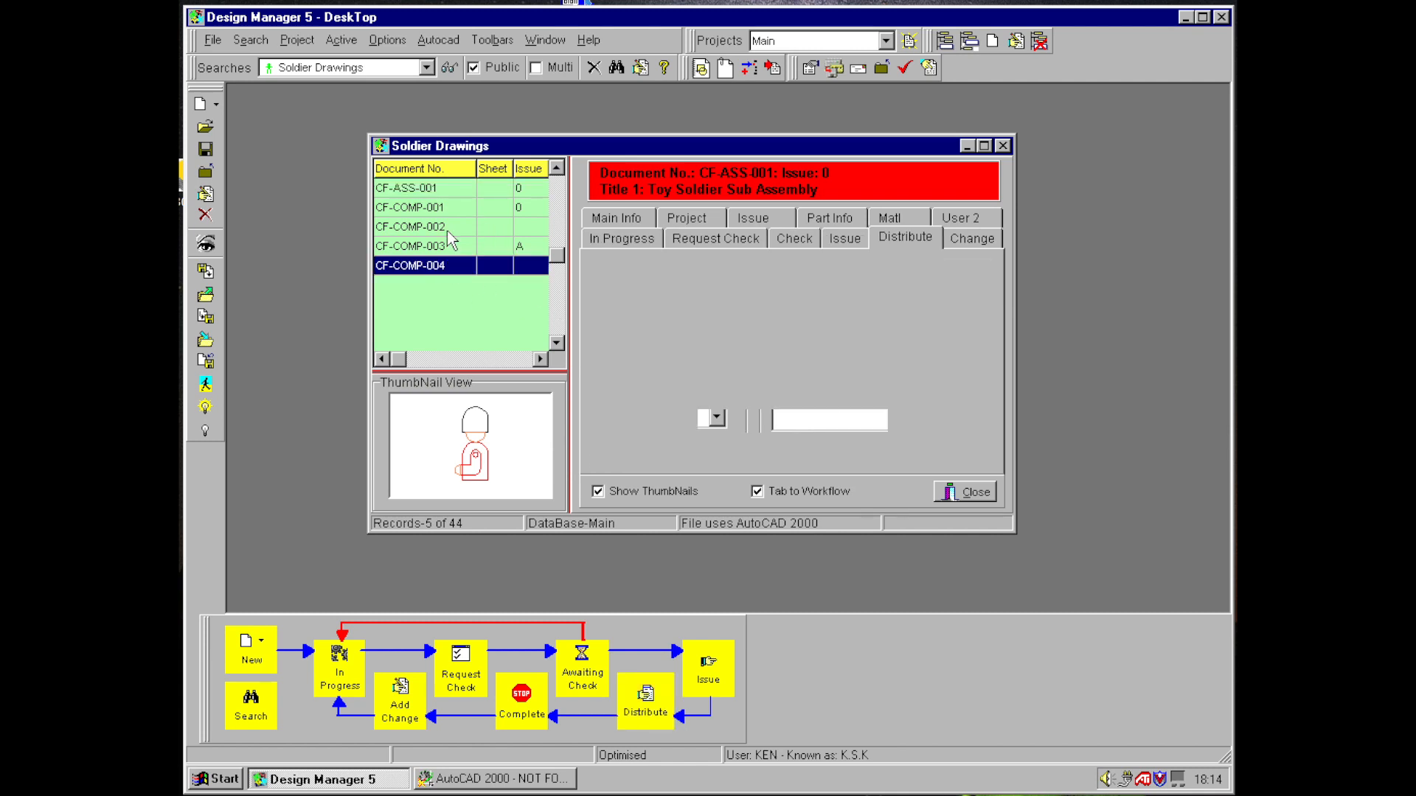
pyautogui.click(448, 226)
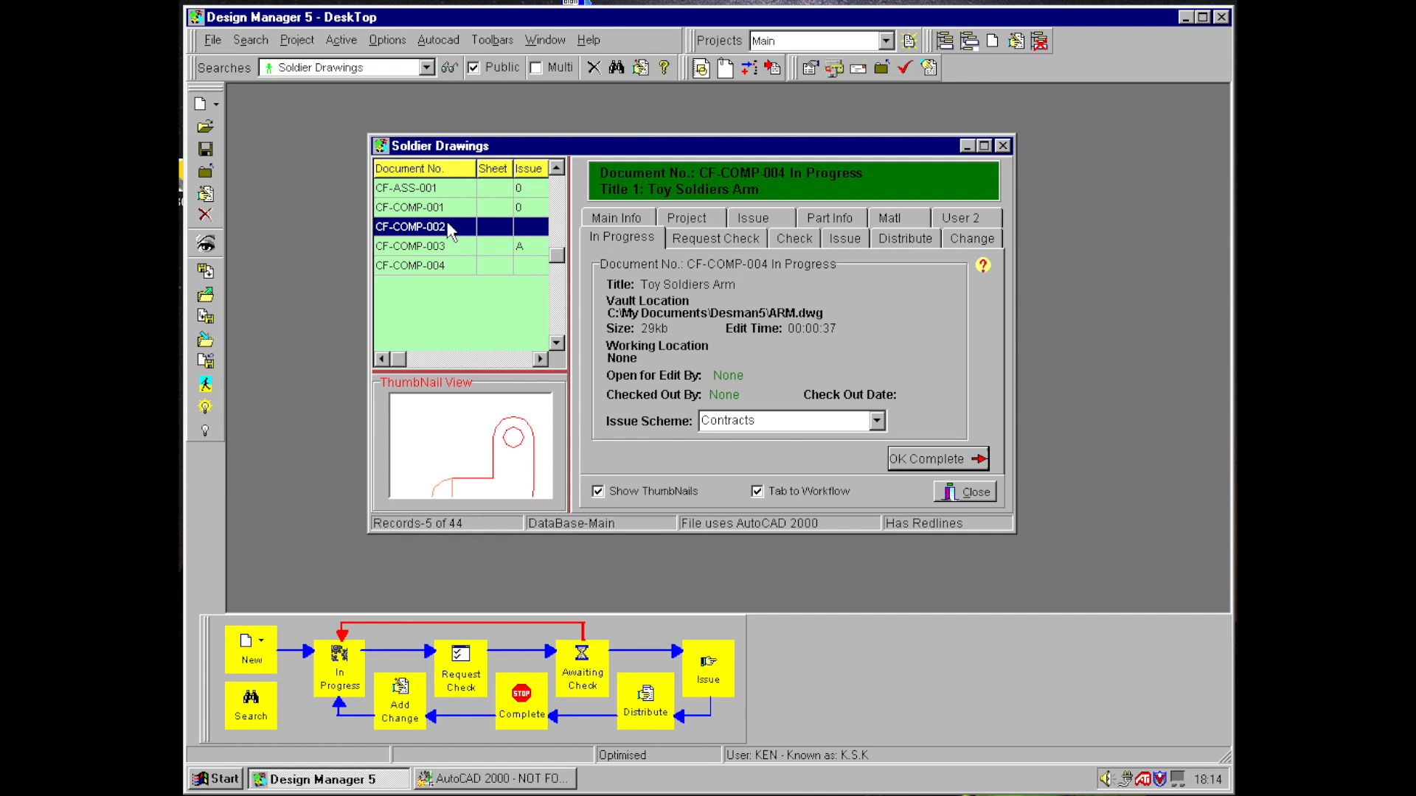
pyautogui.click(441, 186)
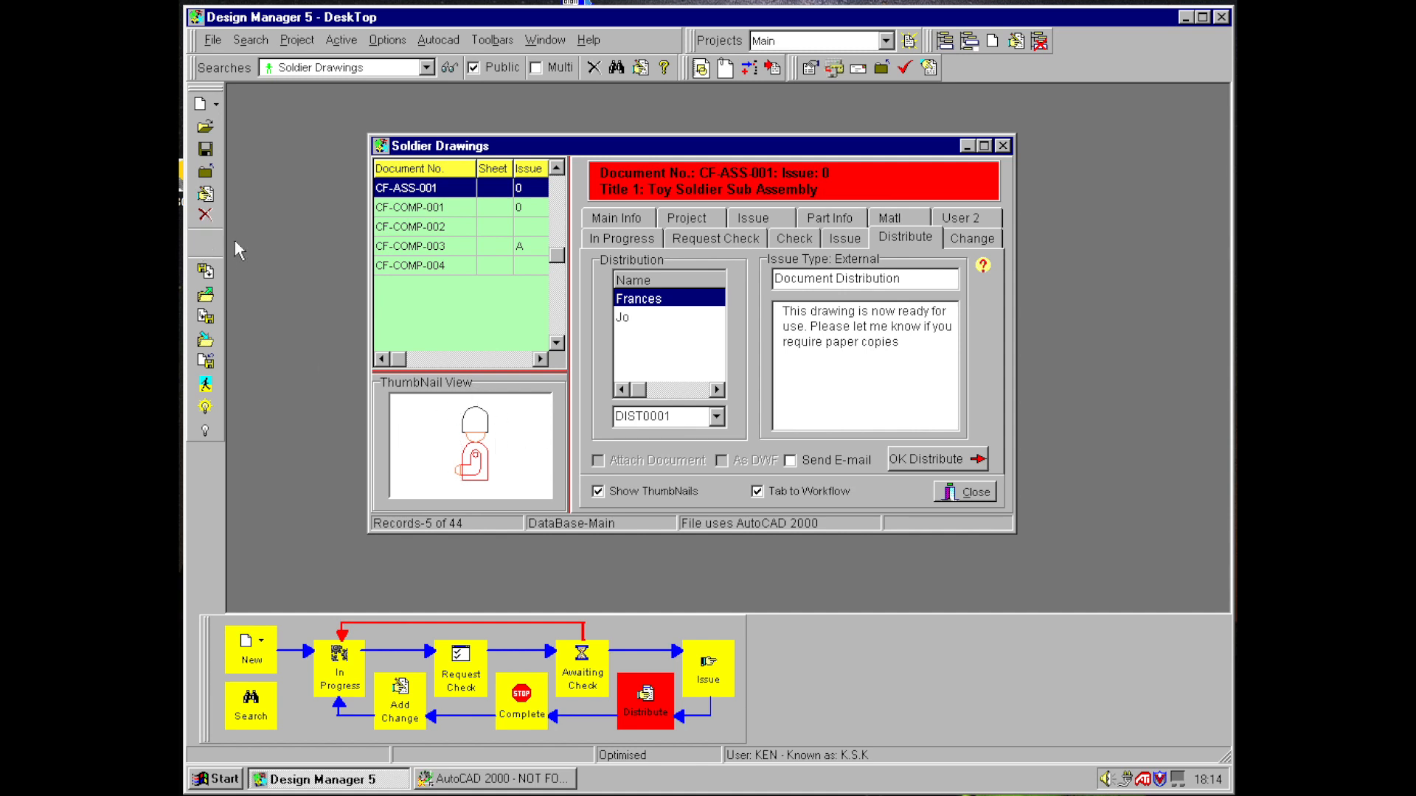
# - View the CF-ASS-001 drawing zoomed in on the soldier's head, and close the viewer and the search results
pyautogui.moveTo(559, 261); pyautogui.dragTo(539, 152)
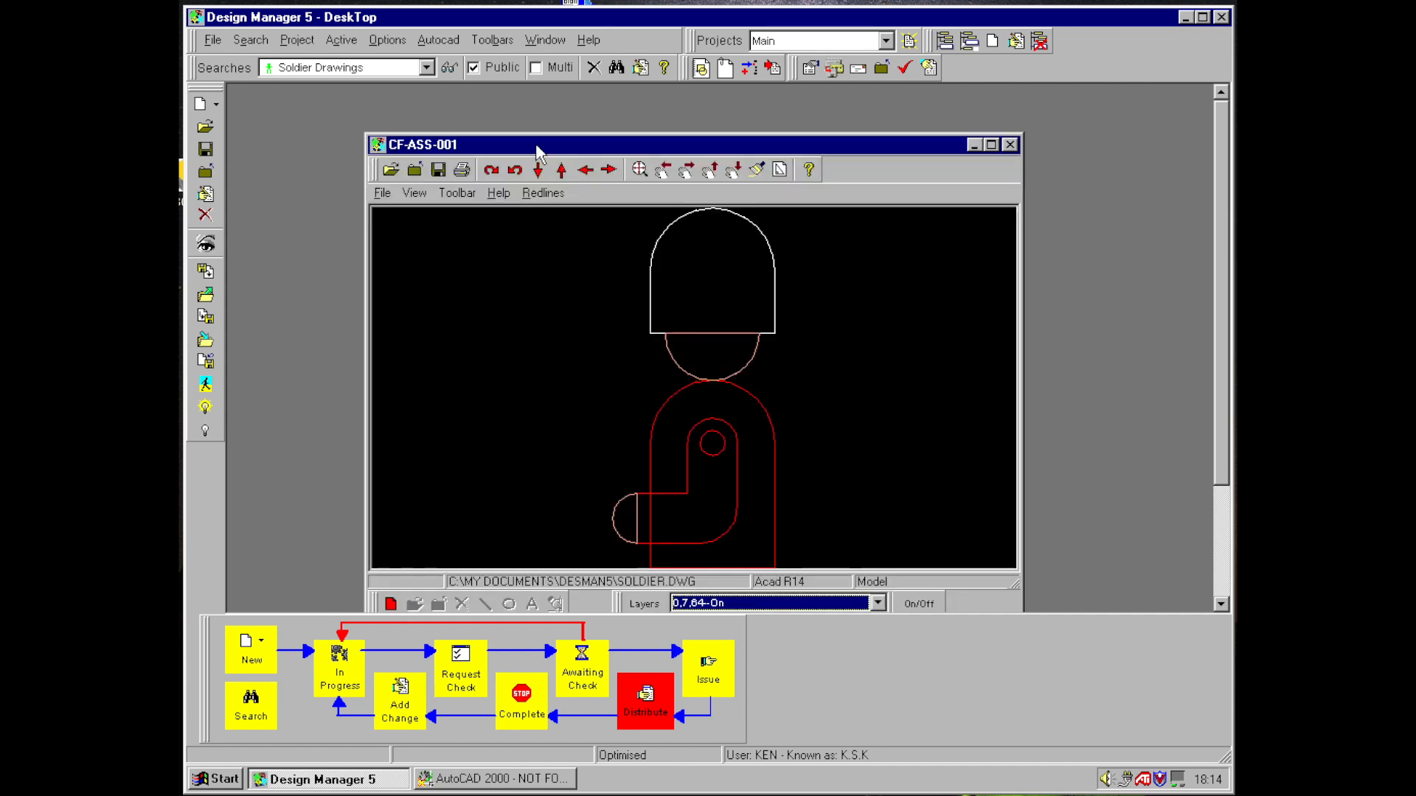
pyautogui.rightClick(791, 249)
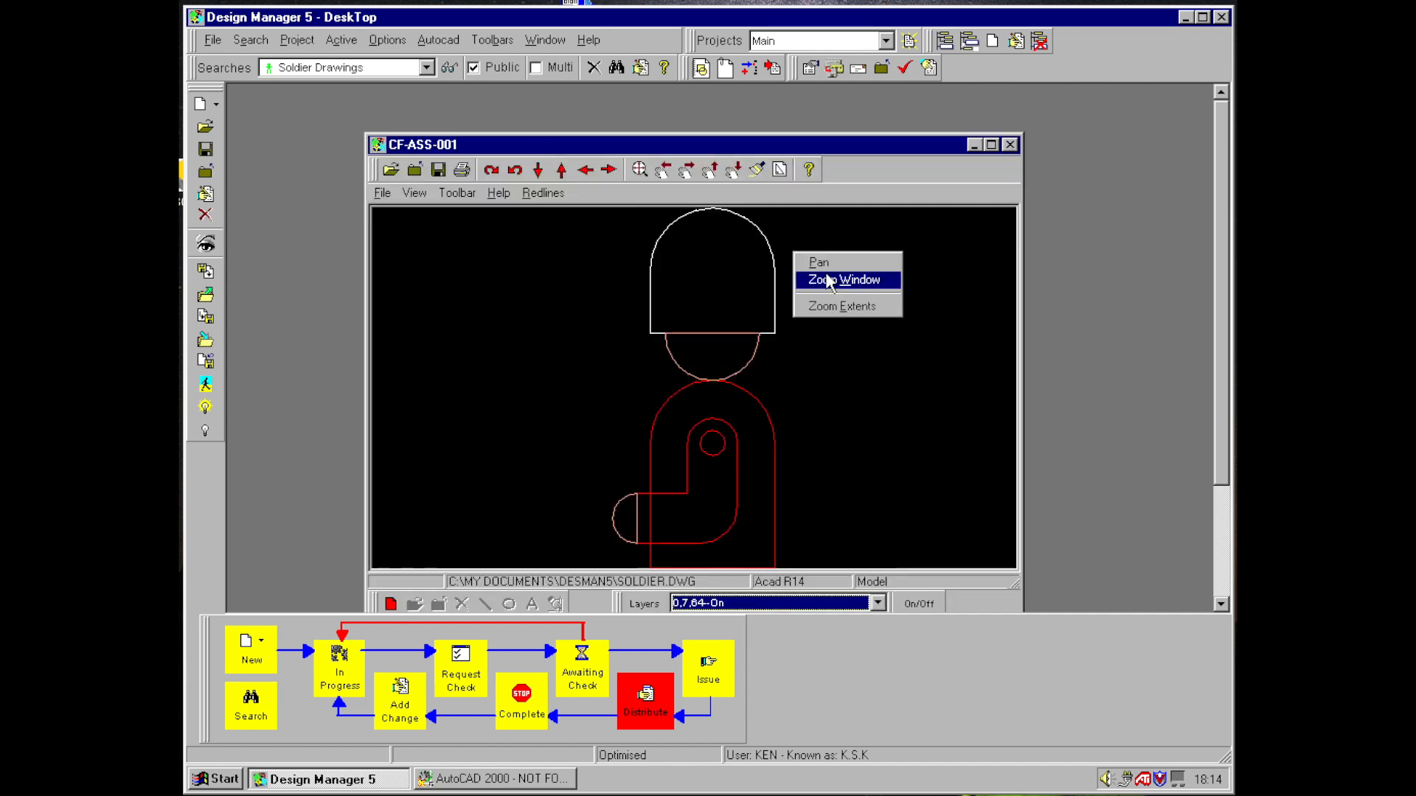
pyautogui.click(827, 281)
pyautogui.moveTo(822, 257)
pyautogui.mouseDown()
pyautogui.moveTo(659, 321)
pyautogui.moveTo(588, 420)
pyautogui.mouseUp()
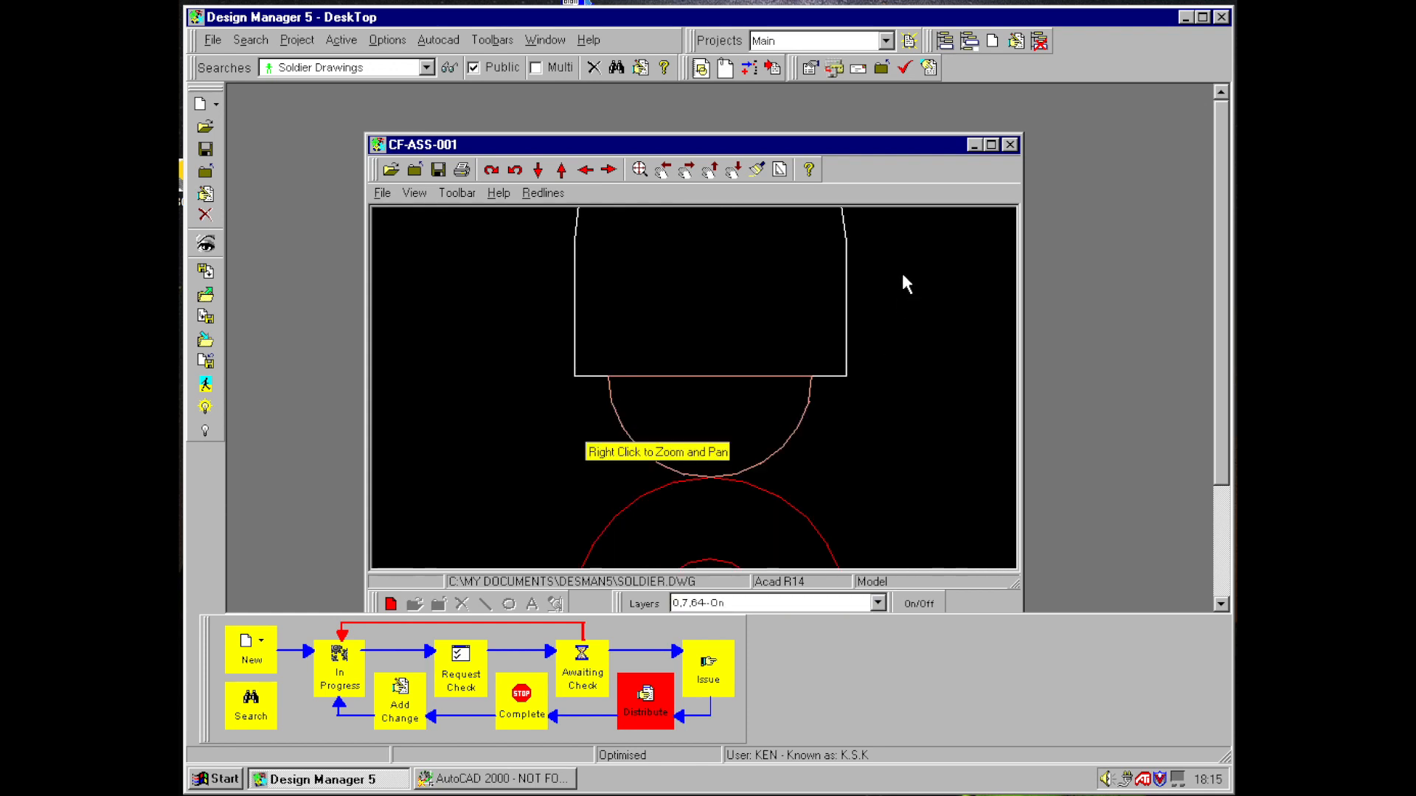
pyautogui.click(1009, 145)
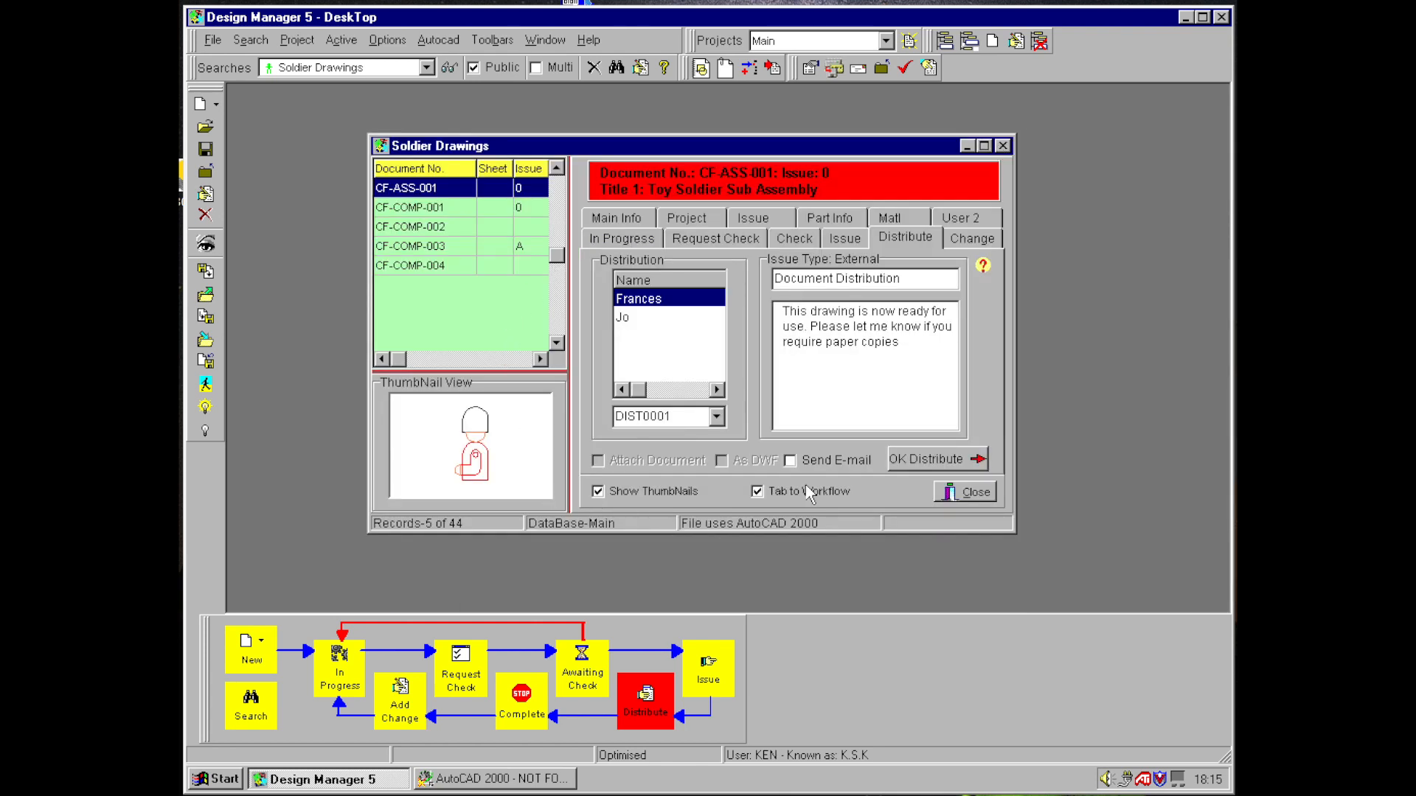
pyautogui.press('F9')
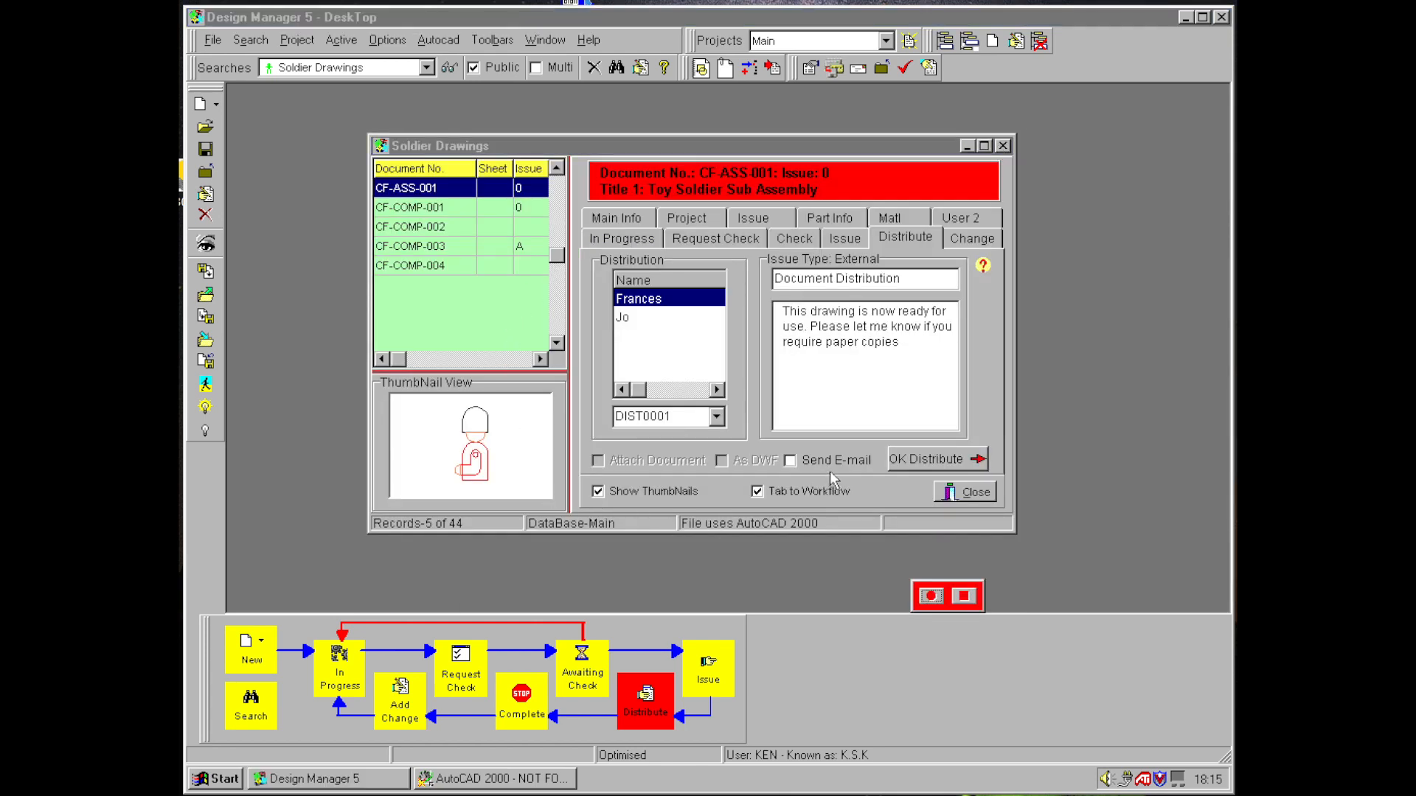
pyautogui.click(1004, 146)
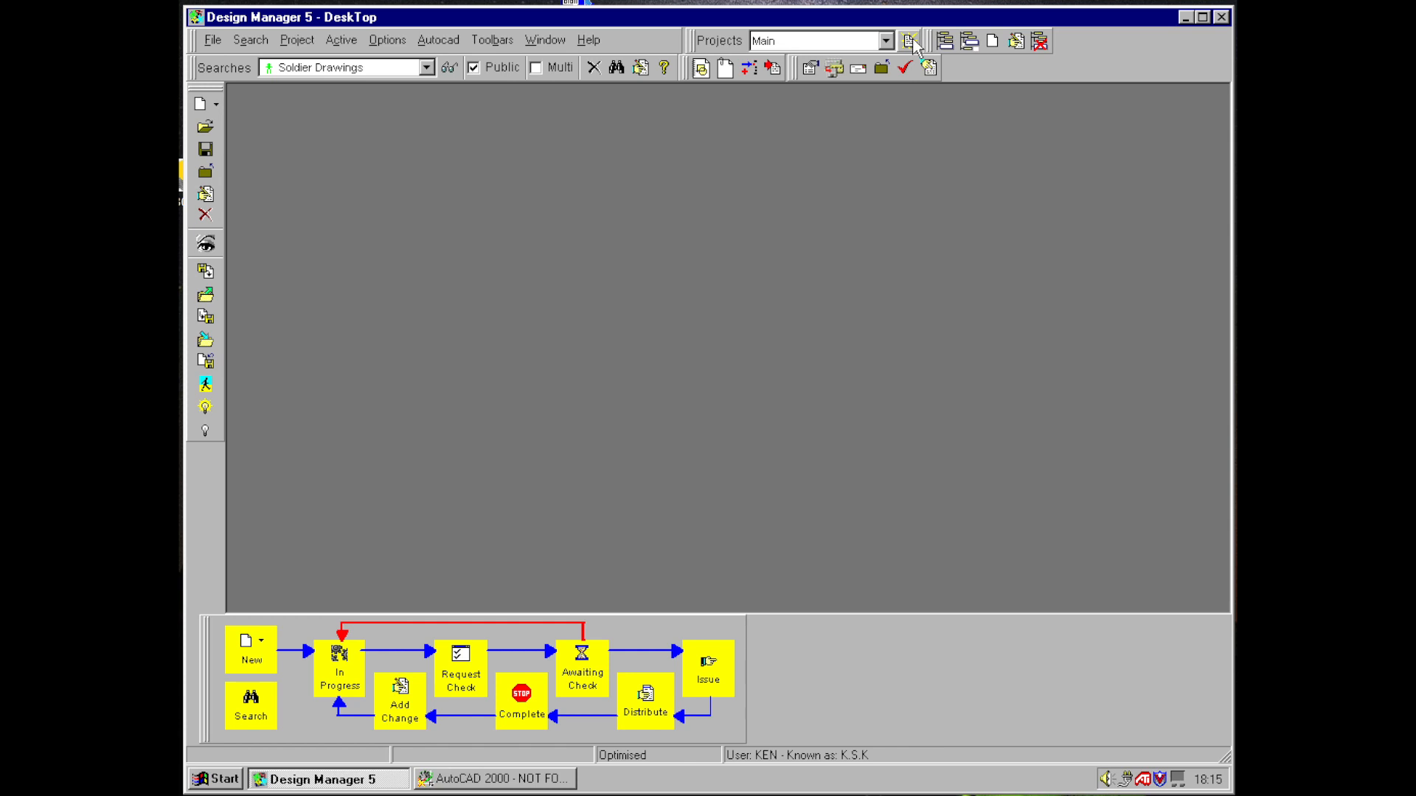
# - Open the projects in Main, float the project options beside the tree, and add a top-level project named "Toy Truck"
pyautogui.click(910, 41)
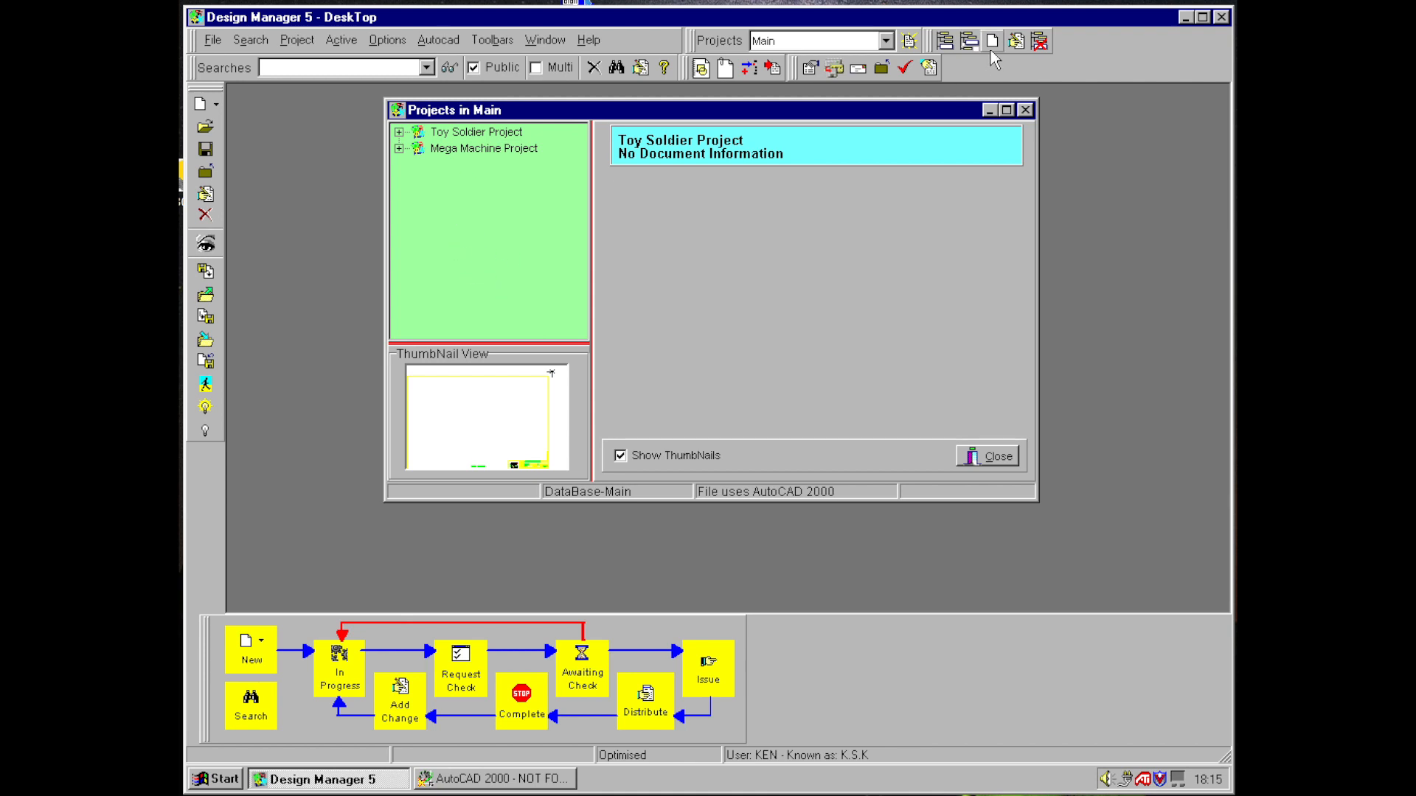
pyautogui.moveTo(929, 42); pyautogui.dragTo(605, 383)
pyautogui.click(615, 392)
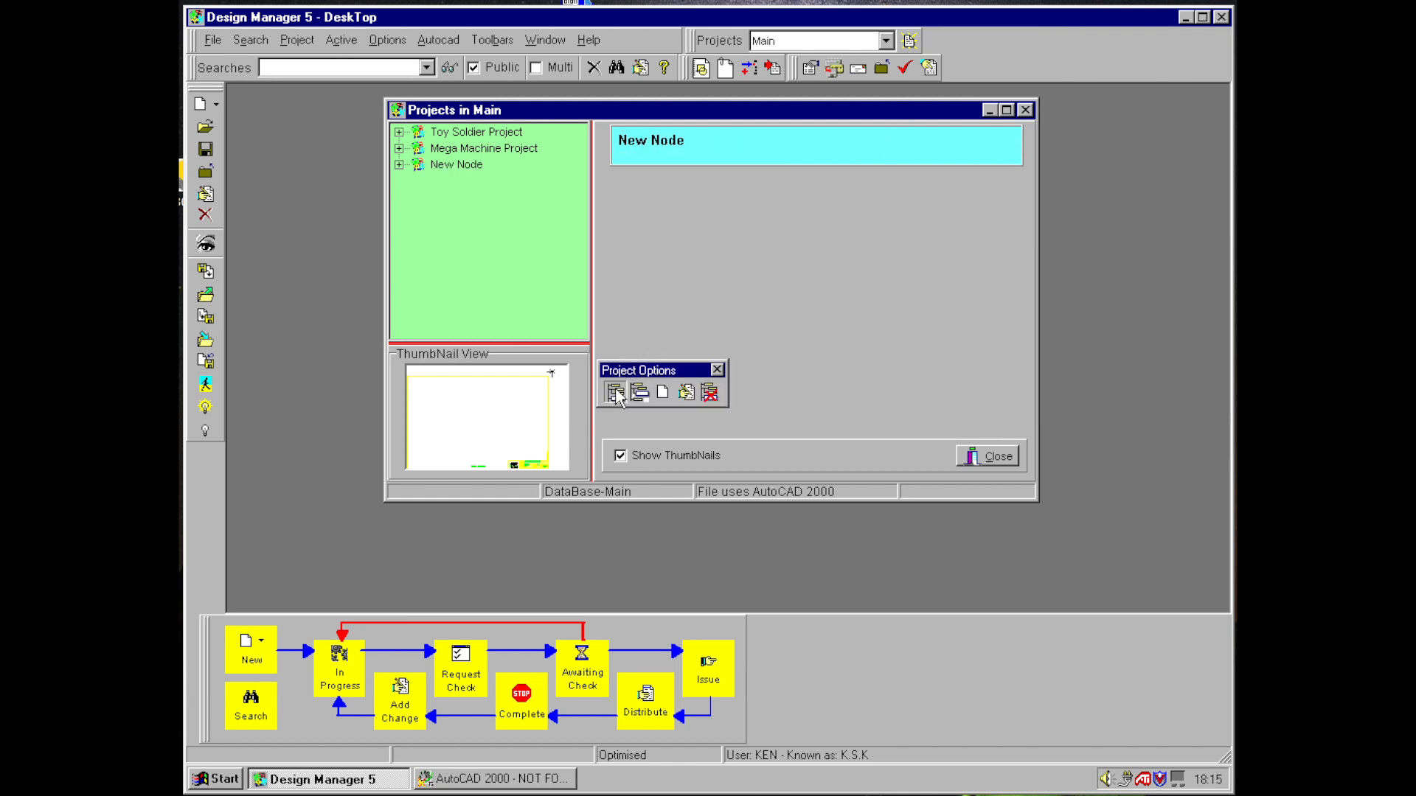
pyautogui.write('Toy Truck')
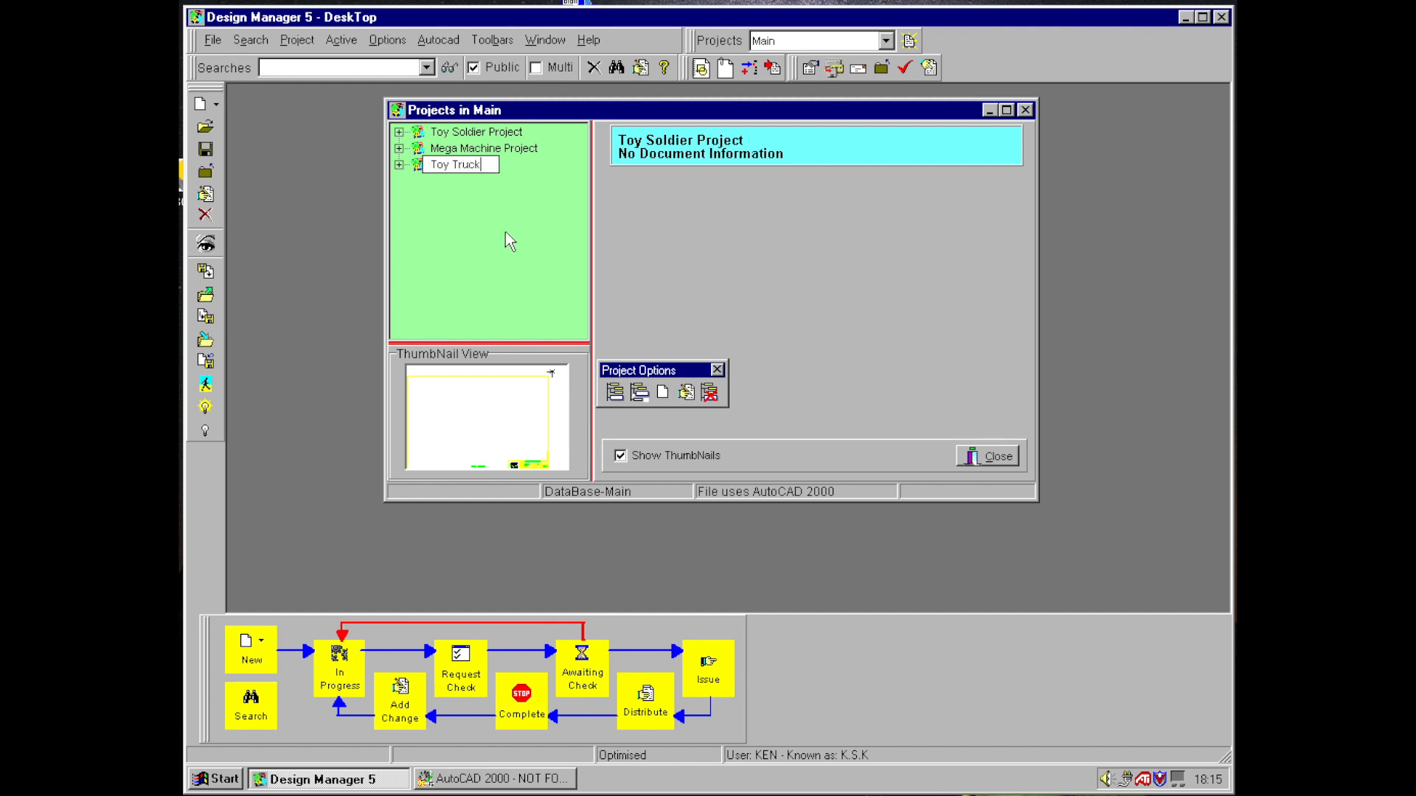
pyautogui.press('Return')
# - Add a sub-node named "Assemblies" under the Toy Truck project
pyautogui.click(640, 393)
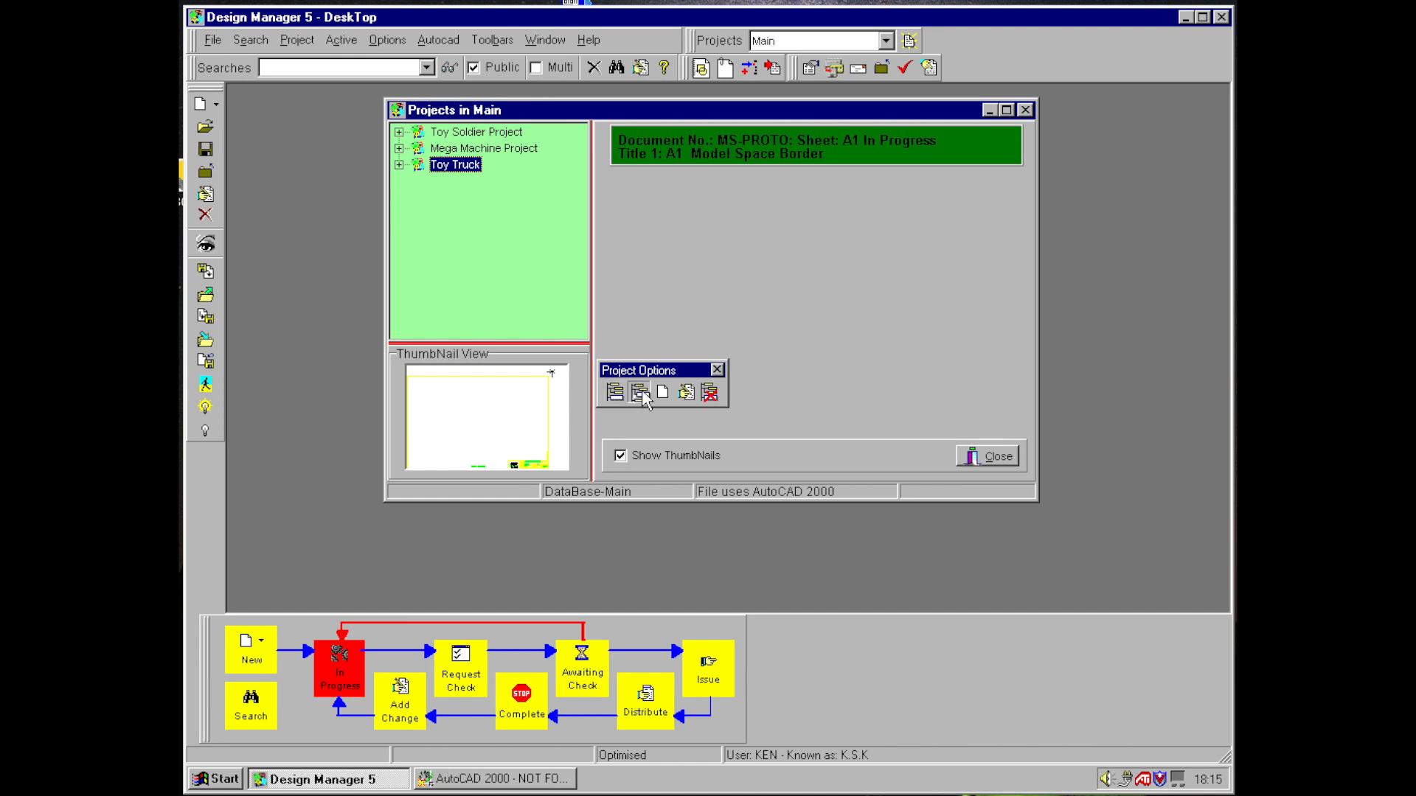
pyautogui.write('Ass')
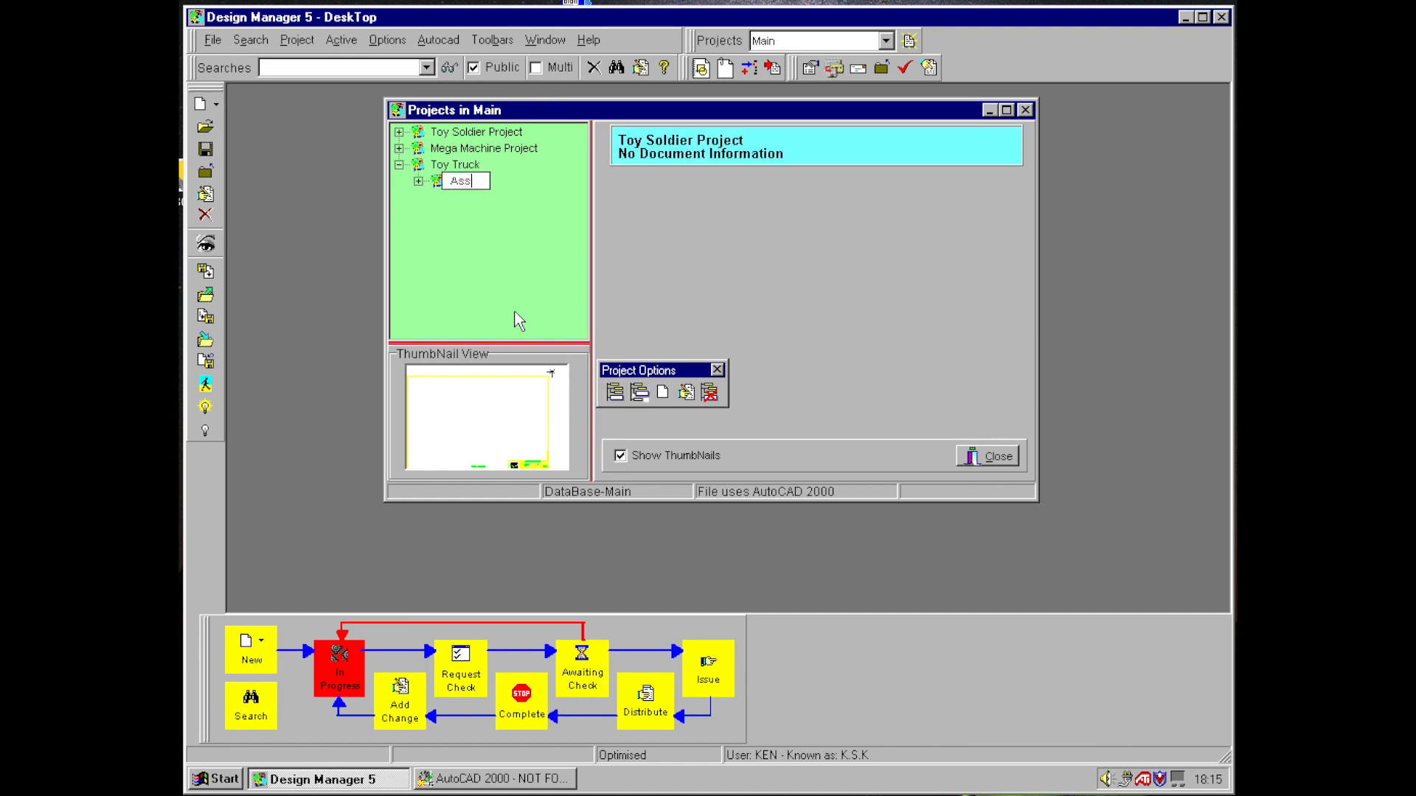
pyautogui.write('emblies')
pyautogui.press('Return')
# - Add a sub-node named "Details" under the Toy Truck project
pyautogui.click(452, 165)
pyautogui.click(644, 387)
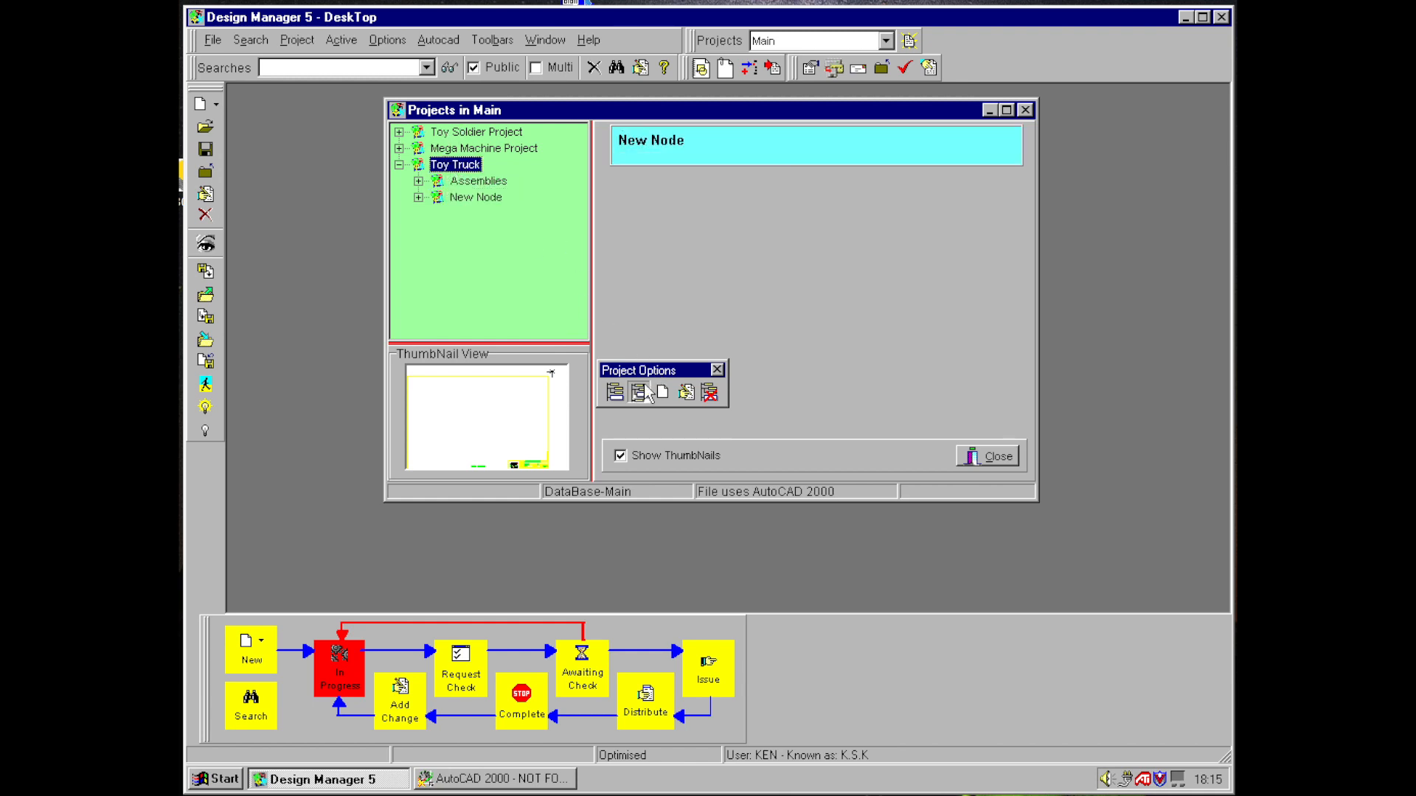
pyautogui.write('Details')
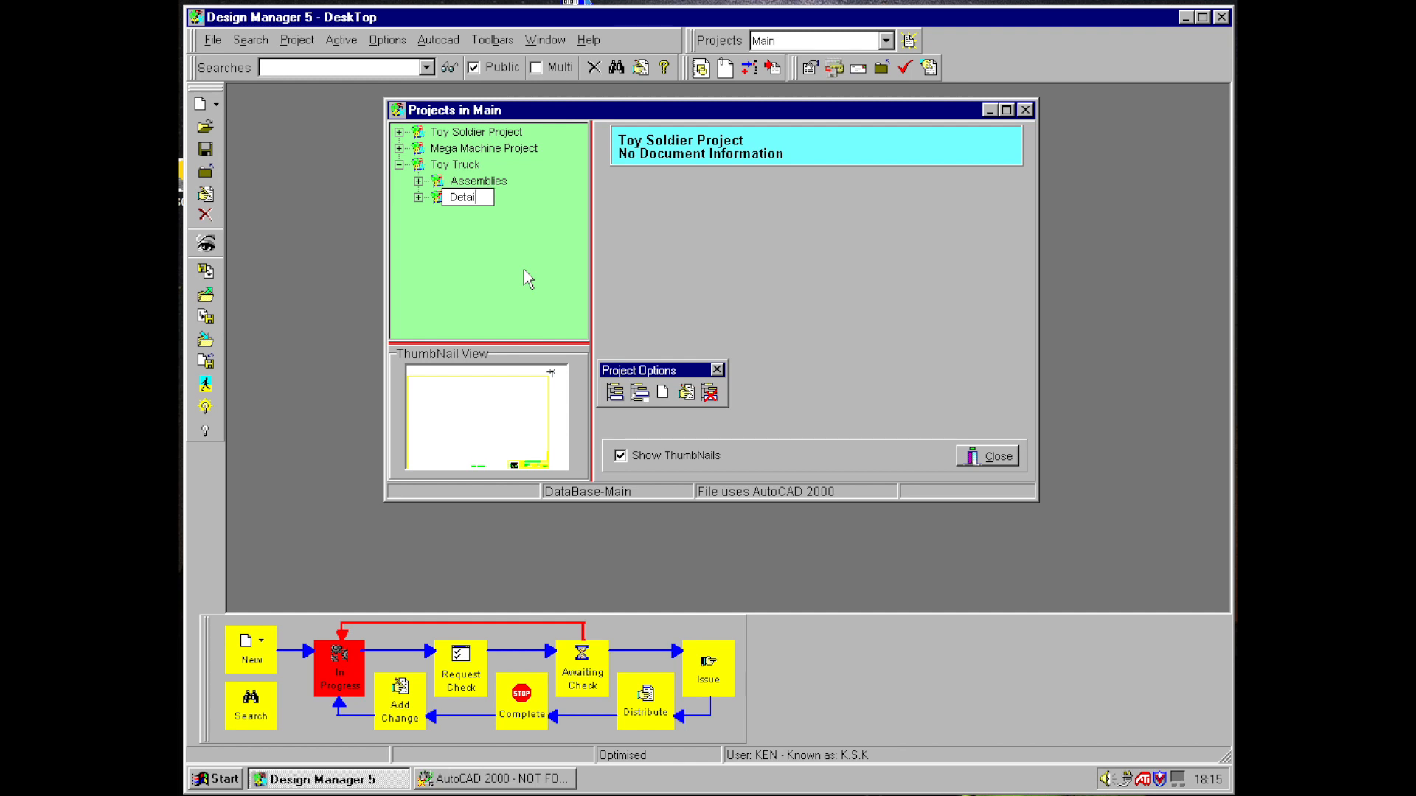
pyautogui.press('Return')
# - Add a sub-node named "Specification" under the Toy Truck project
pyautogui.click(454, 165)
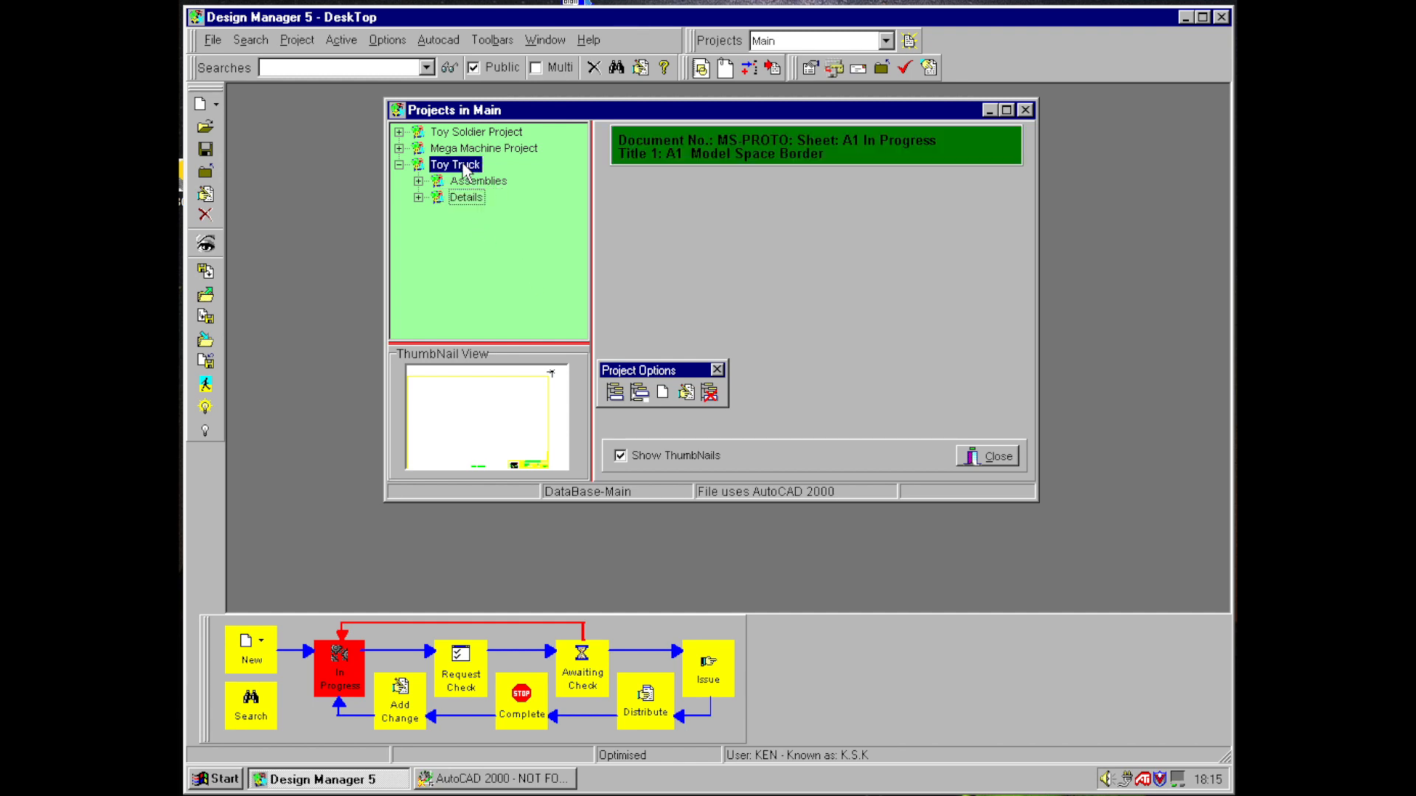
pyautogui.click(645, 401)
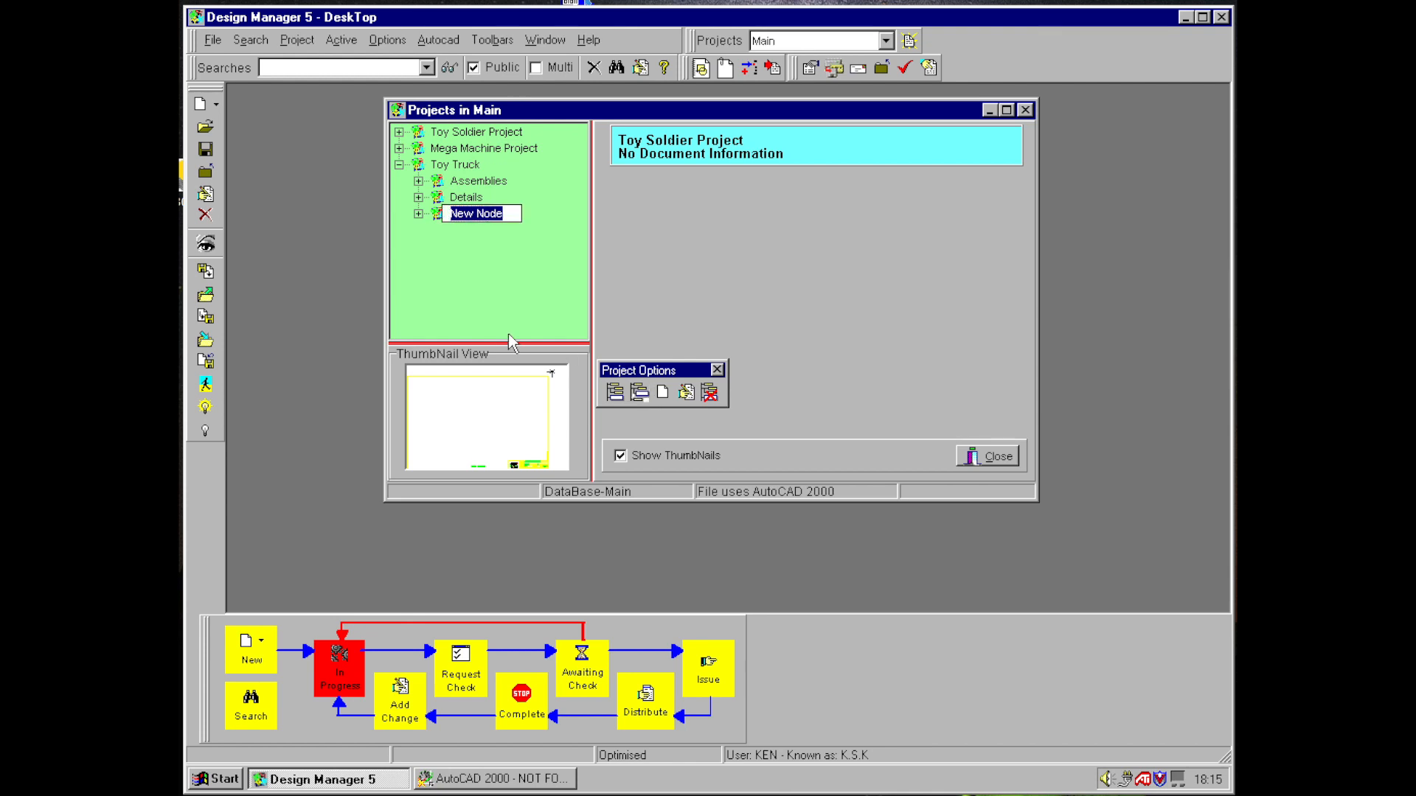
pyautogui.write('Specification')
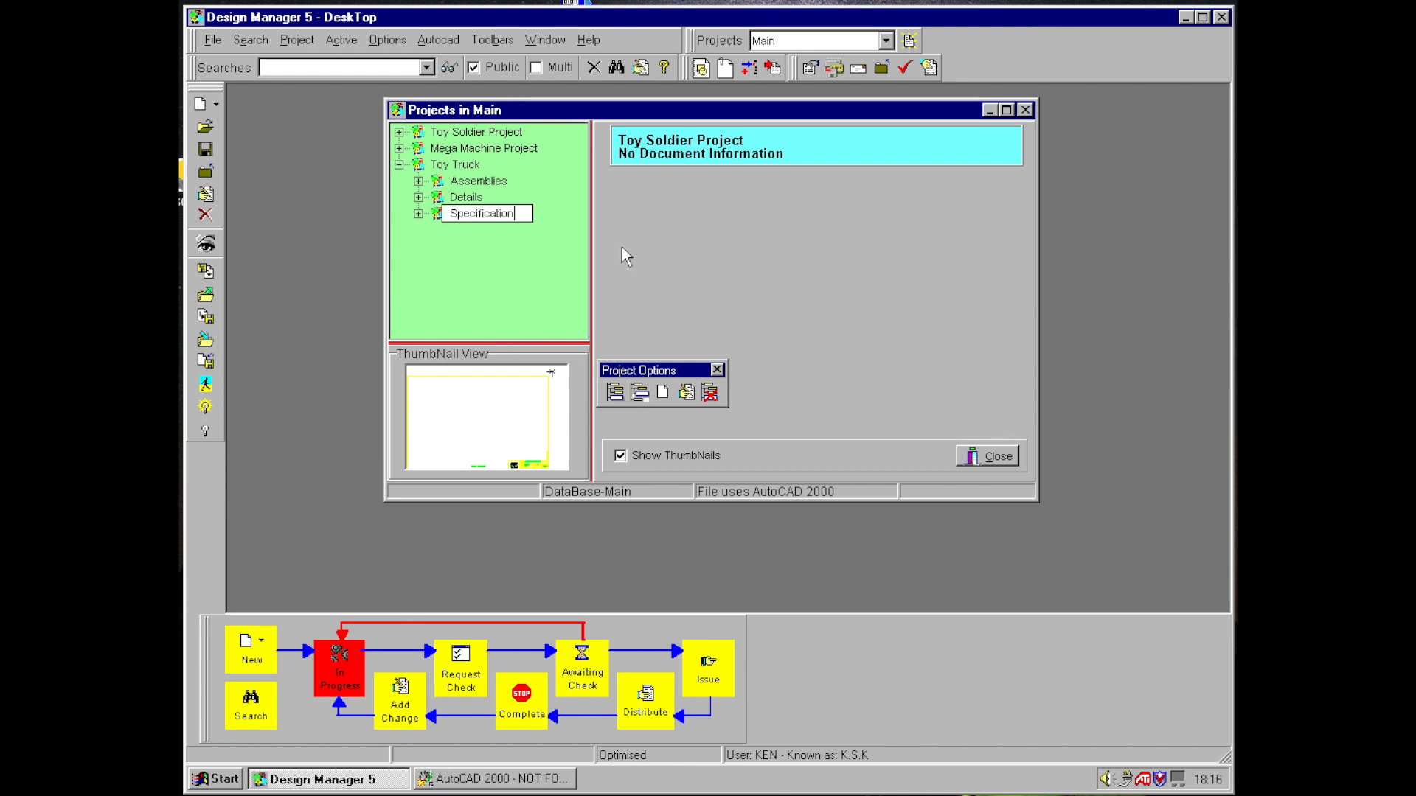
pyautogui.press('Return')
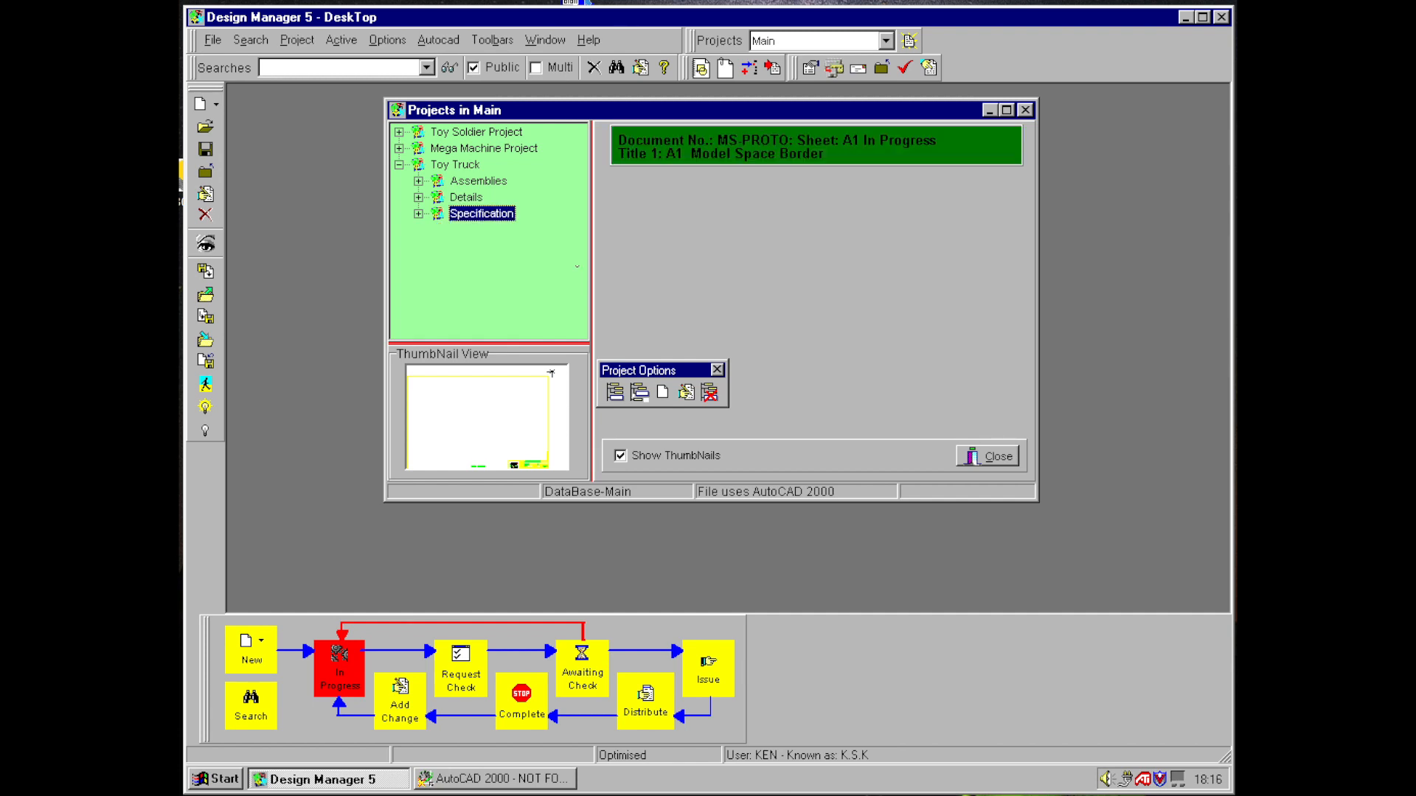
# - Add a sub-node named "Calculation" under the Toy Truck project and dock the floating project options beside the Projects selector
pyautogui.click(472, 166)
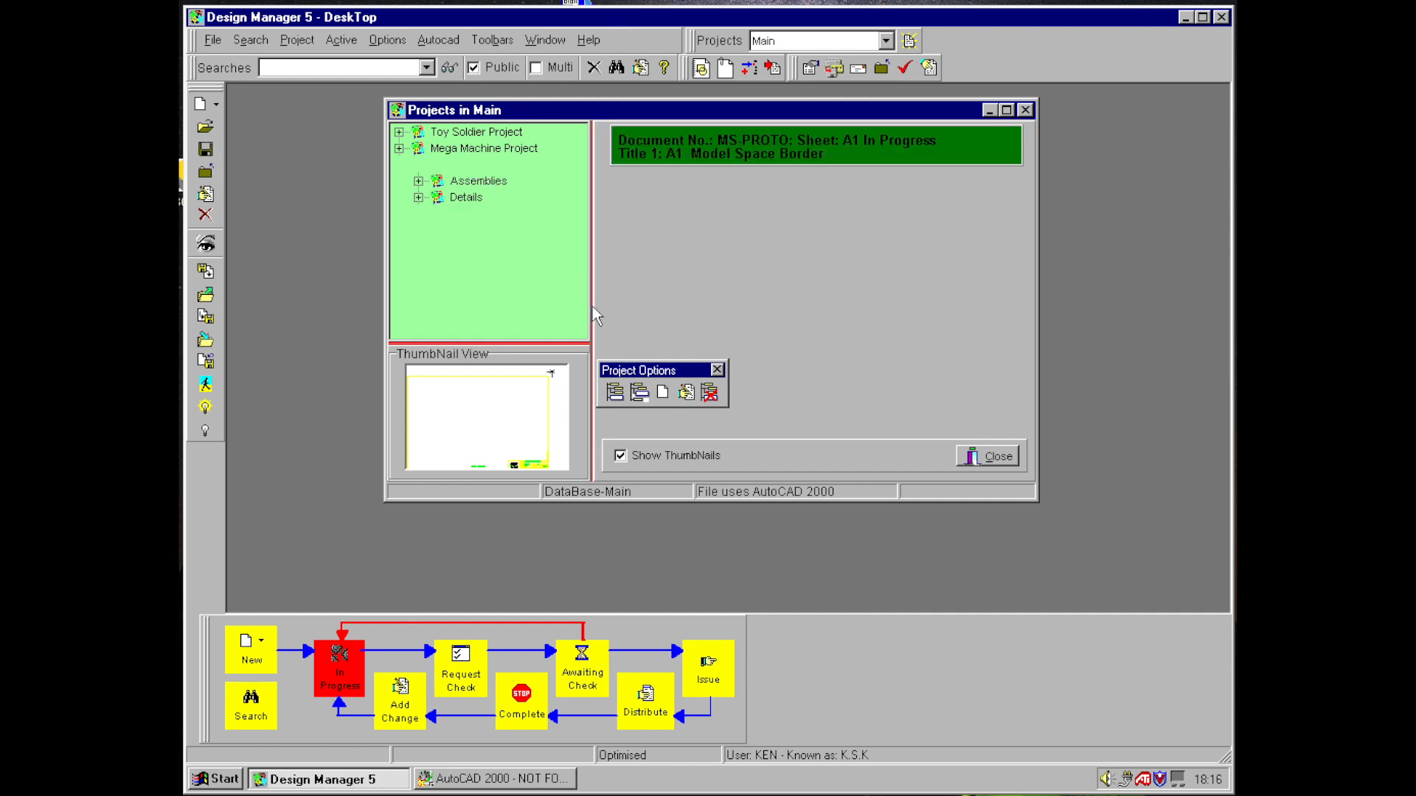
pyautogui.click(639, 392)
pyautogui.write('Calculation')
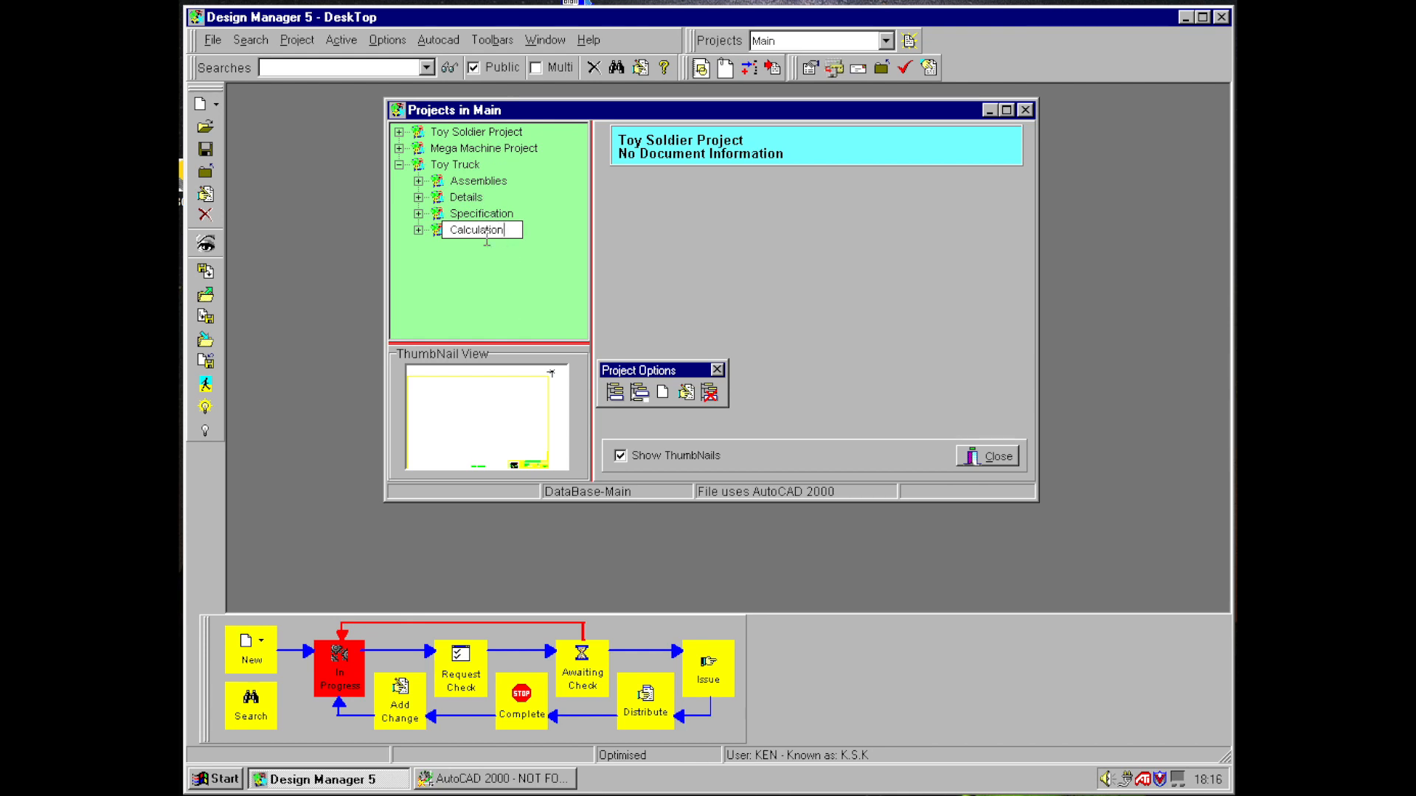
pyautogui.press('Return')
pyautogui.moveTo(699, 370); pyautogui.dragTo(1020, 33)
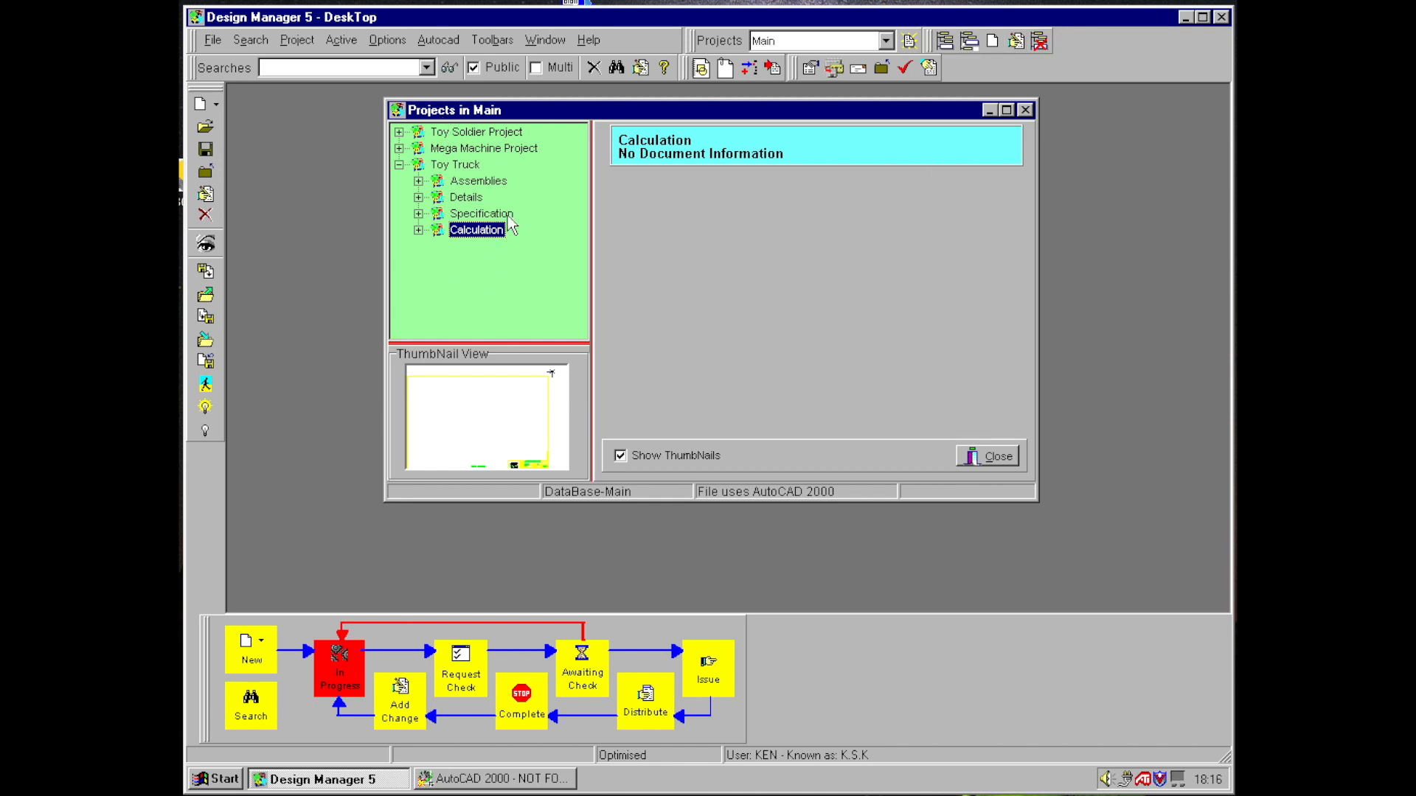
# - Start a new empty document record for the Details node of the Toy Truck project
pyautogui.click(466, 198)
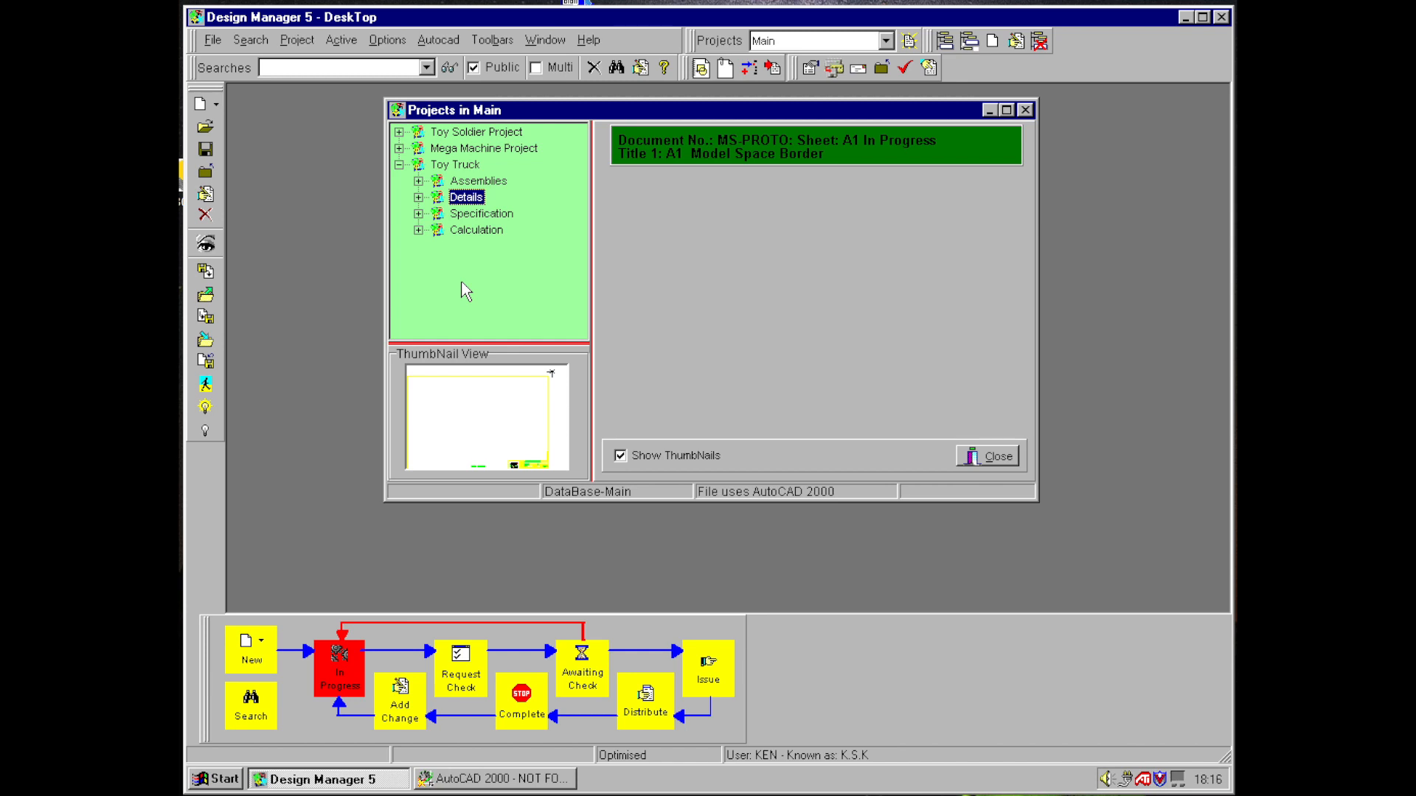
pyautogui.click(217, 104)
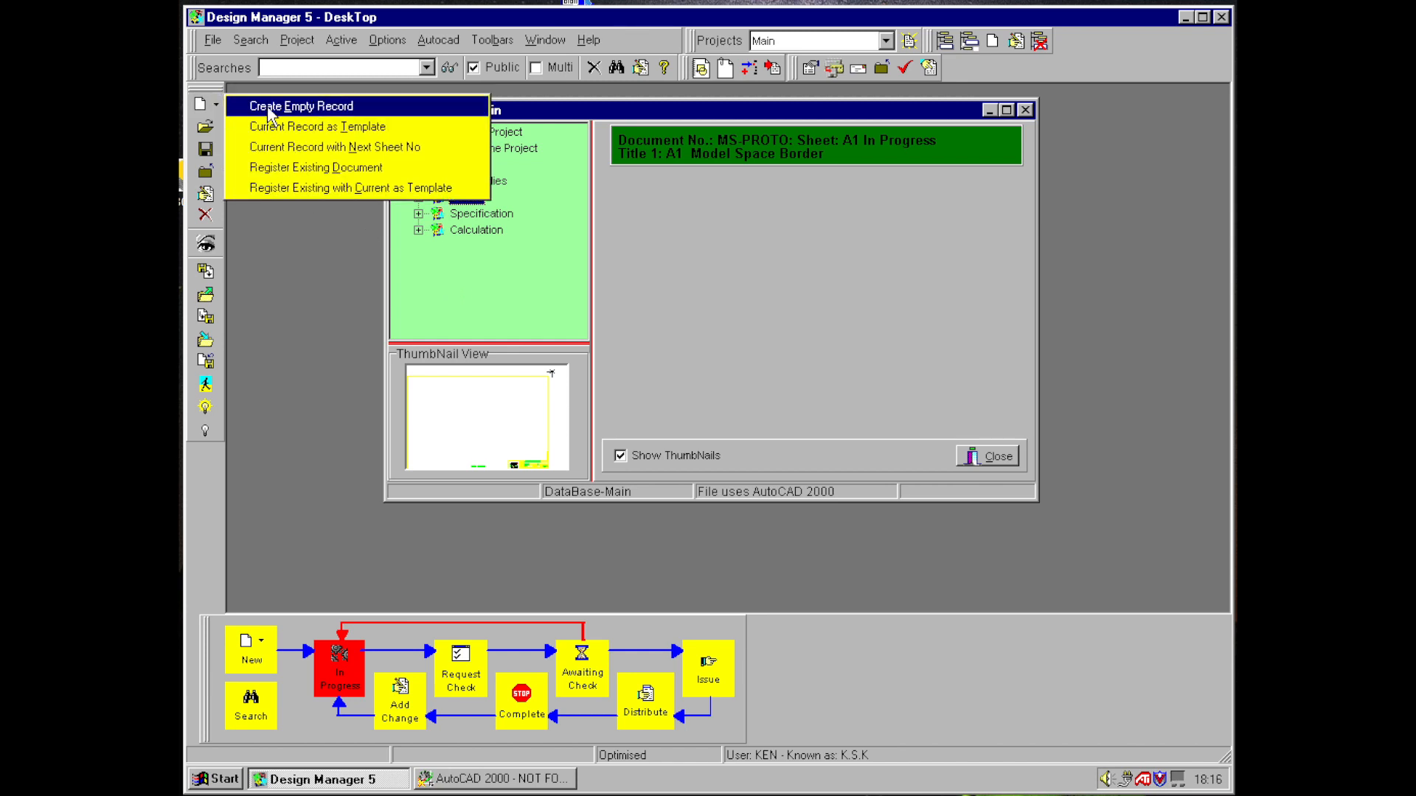
pyautogui.click(270, 108)
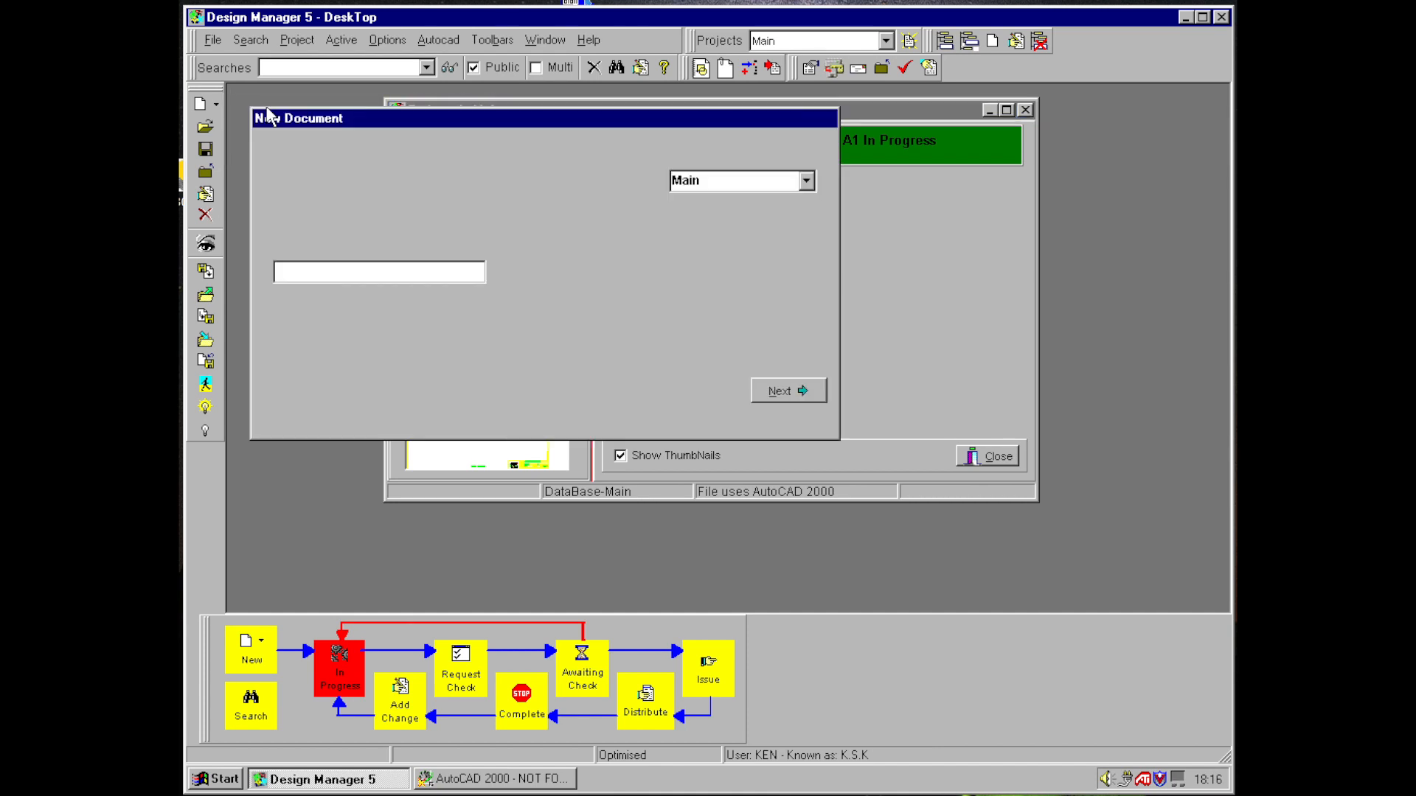
pyautogui.moveTo(376, 129); pyautogui.dragTo(488, 165)
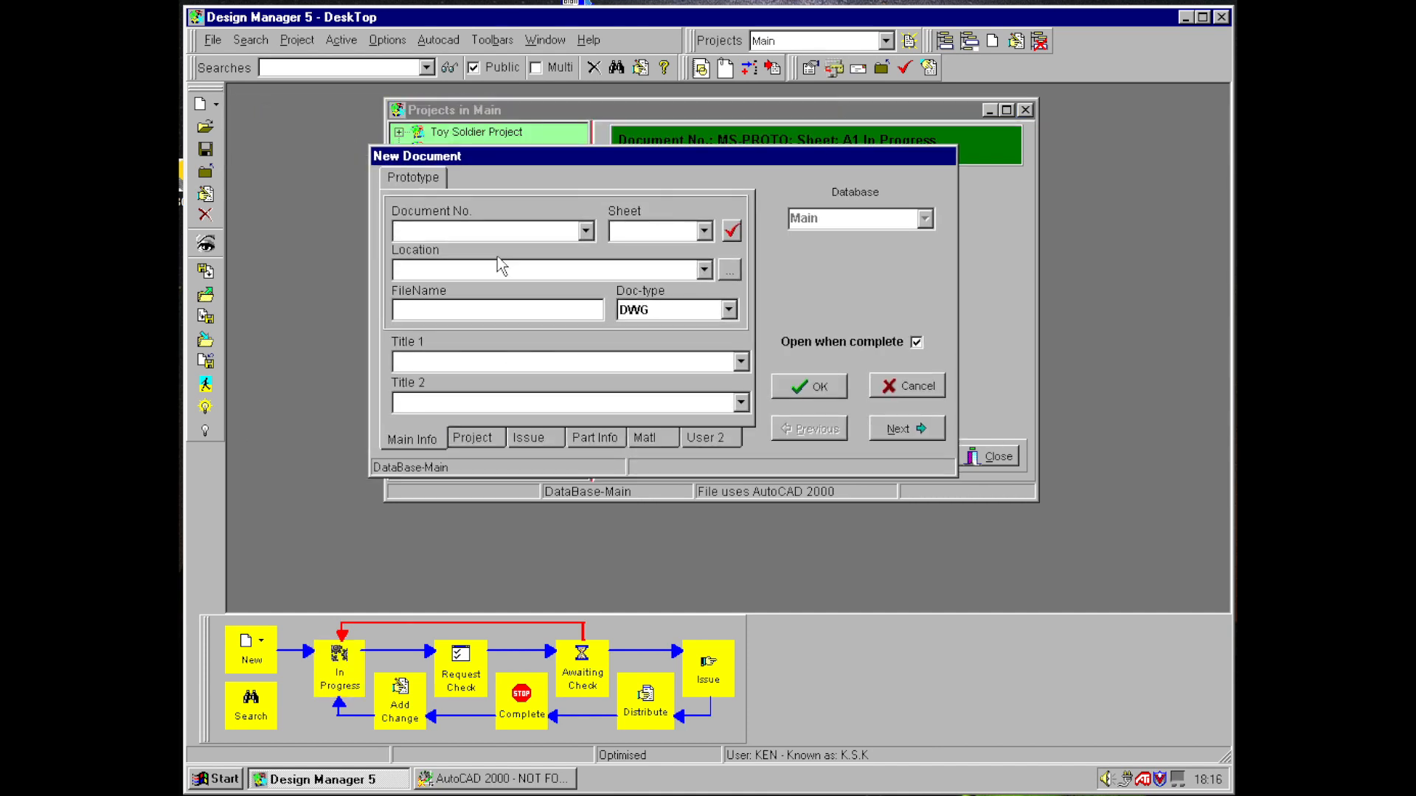
# - Generate the next Production Detail Drawings number for the document and set Title 1 to "Toy Soldiers Busby"
pyautogui.click(585, 231)
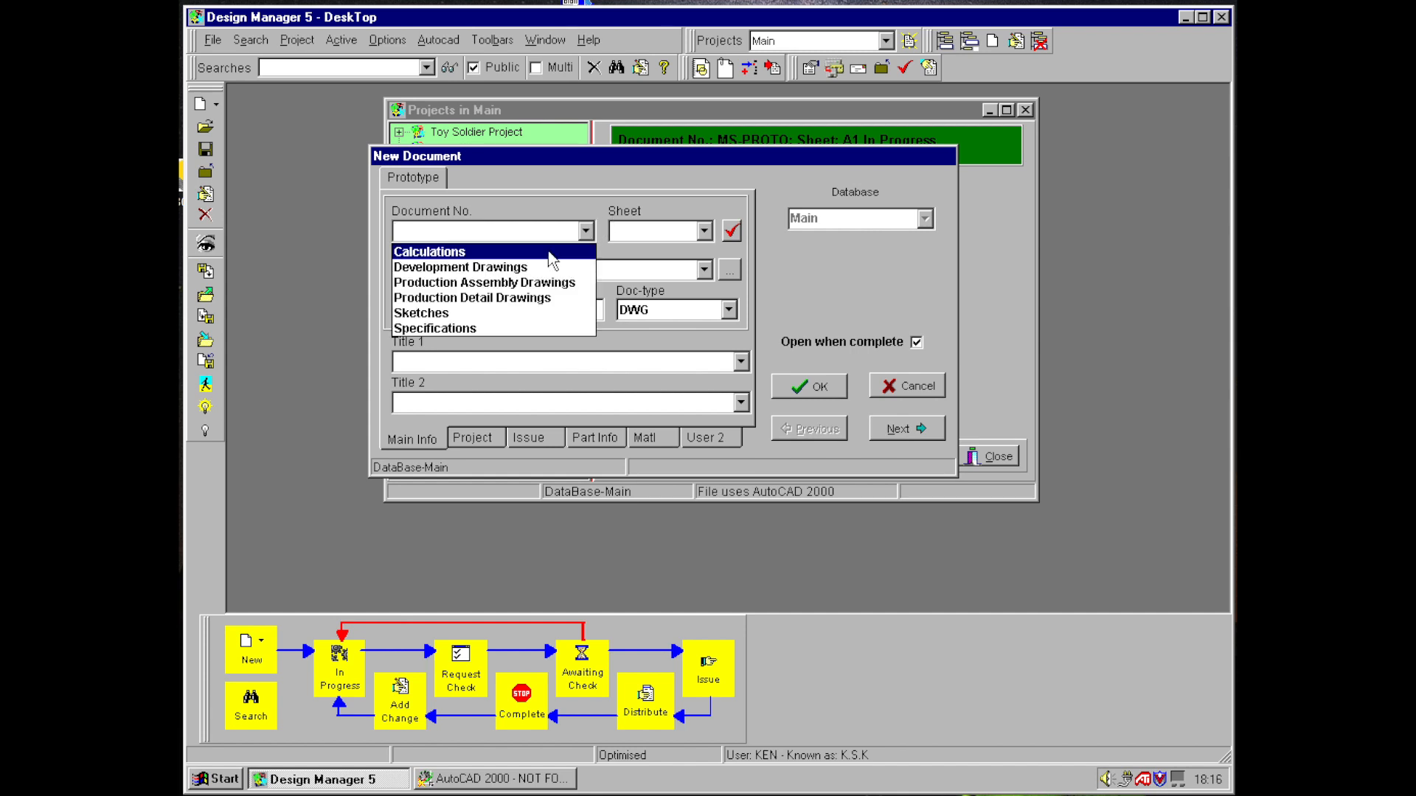
pyautogui.click(523, 299)
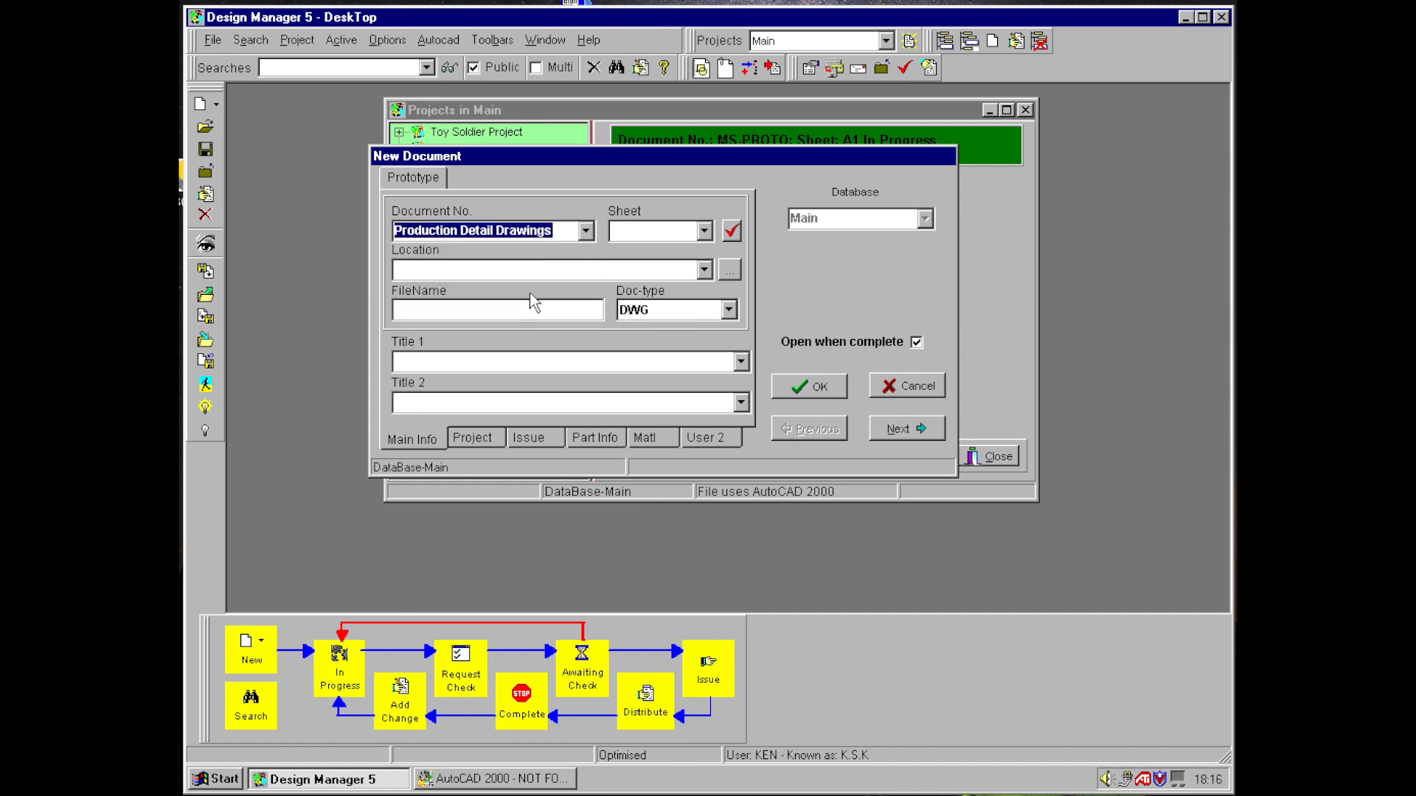
pyautogui.click(732, 232)
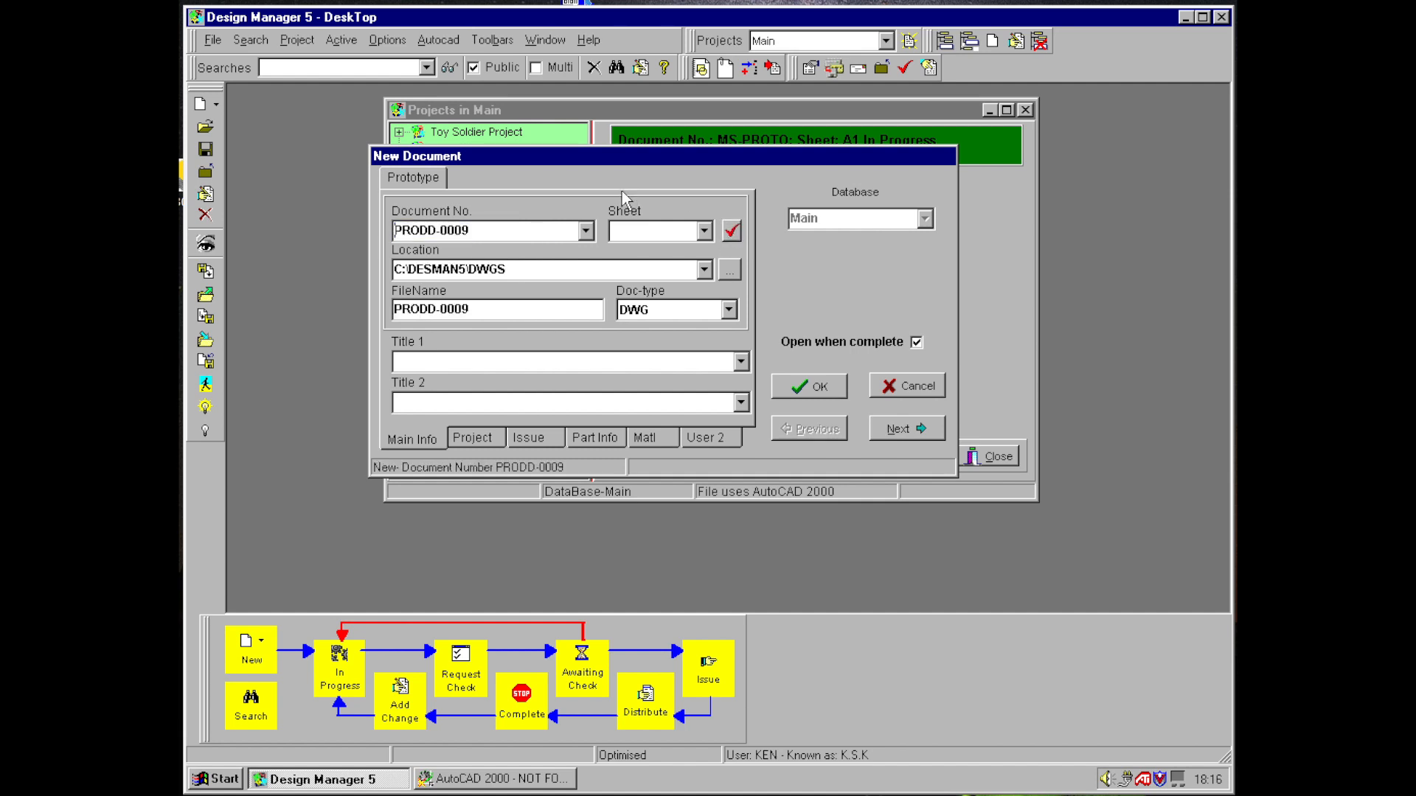
pyautogui.click(493, 363)
pyautogui.write('Toy Soldiers Busby')
# - Set the document's contract to Noars Ark, project to Truck and customer to Acme Toy Company
pyautogui.click(904, 428)
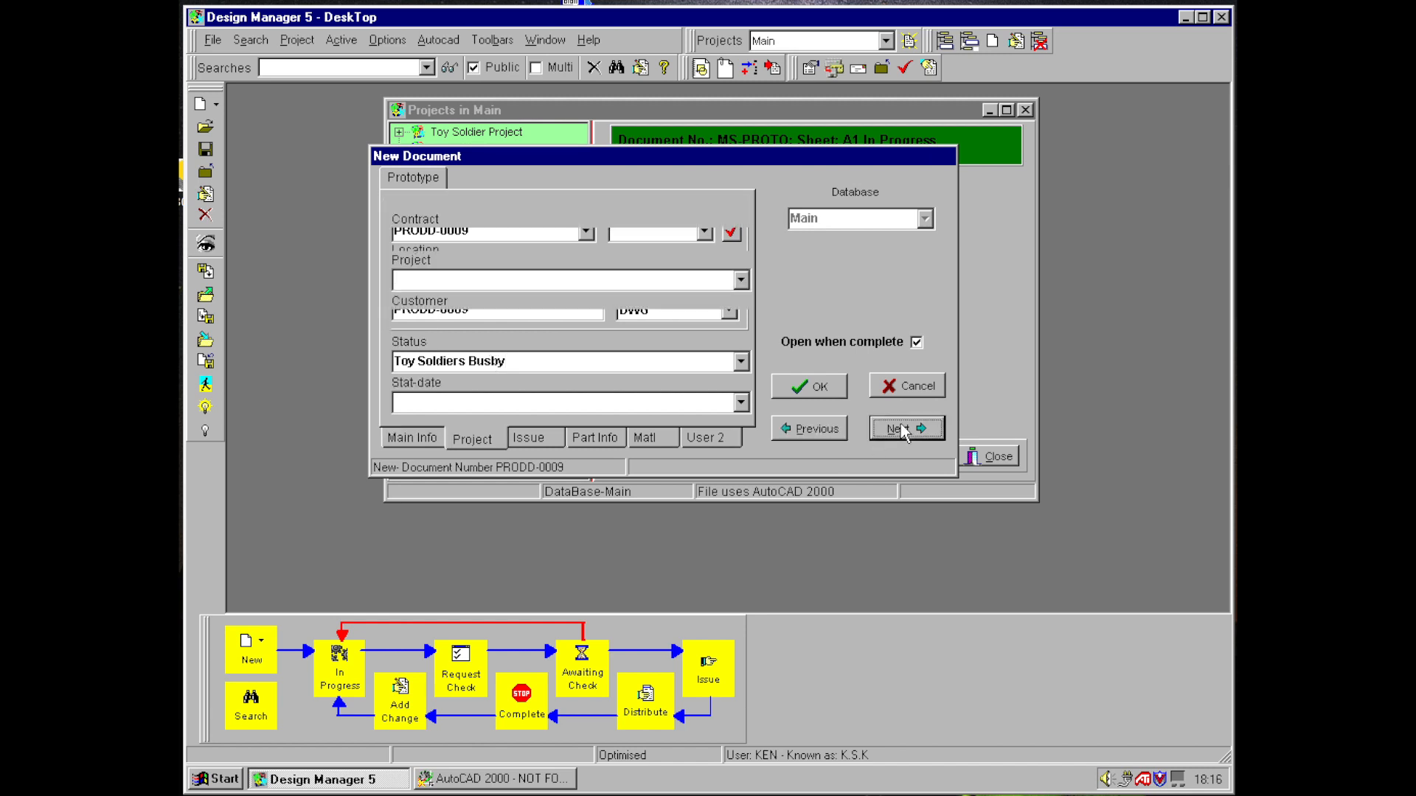
pyautogui.click(740, 239)
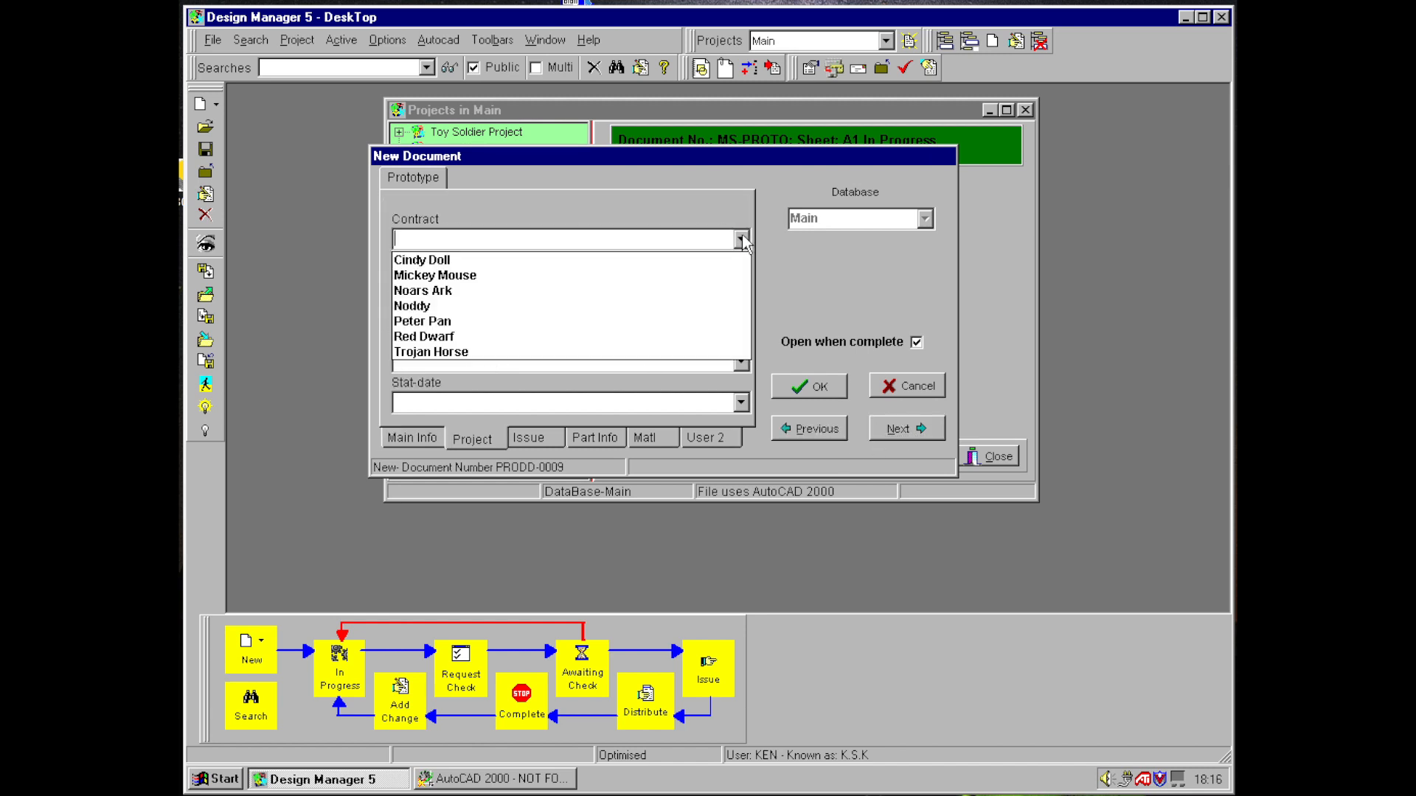
pyautogui.click(509, 292)
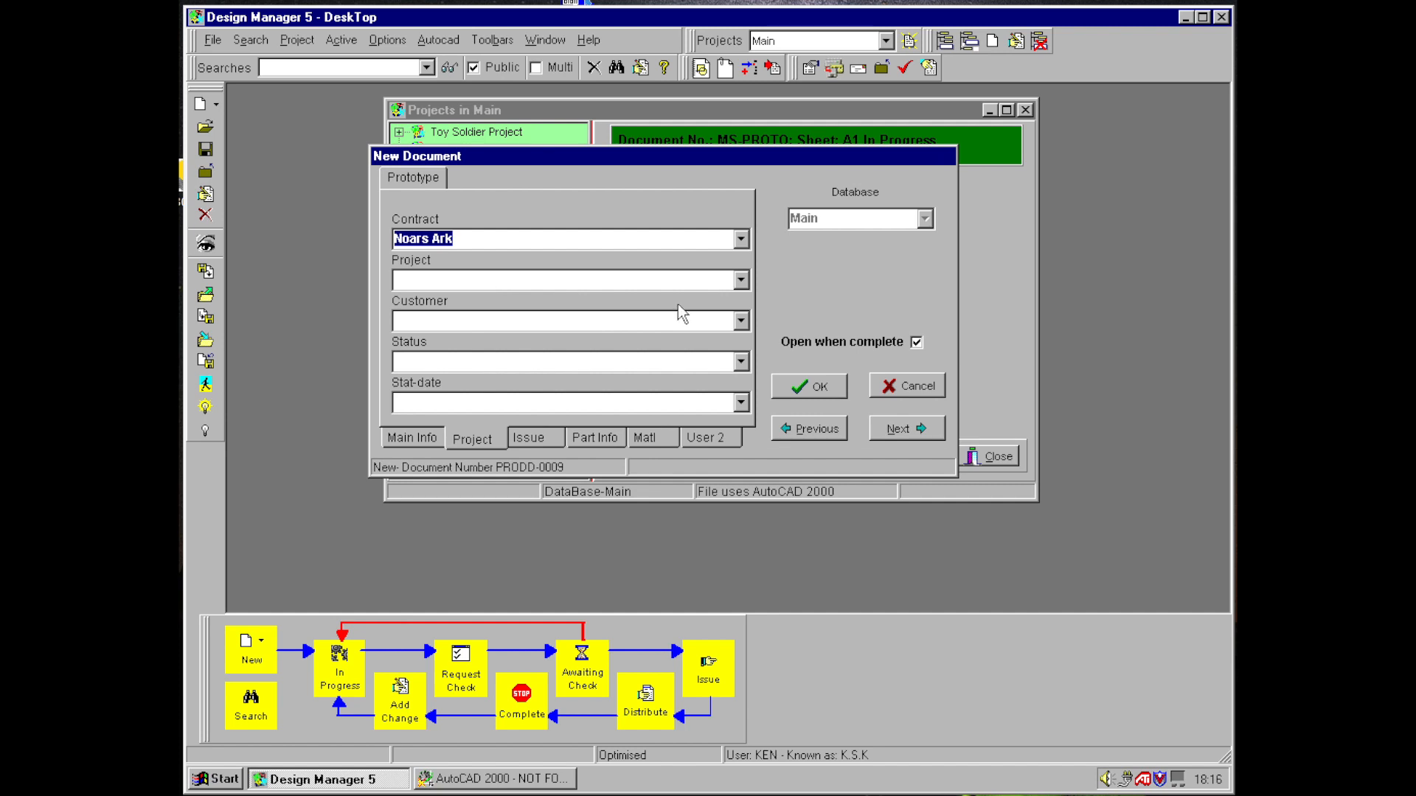
pyautogui.click(740, 280)
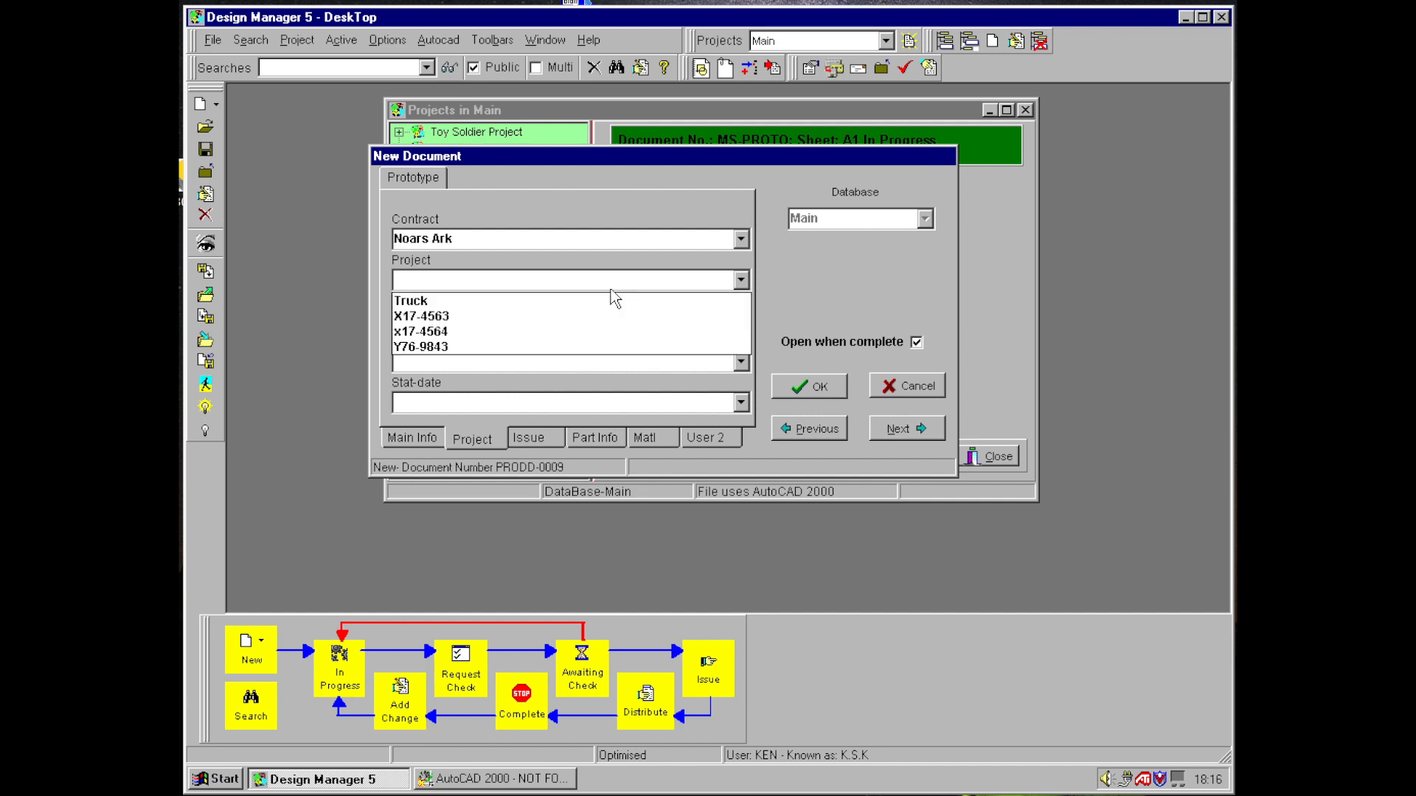
pyautogui.click(543, 300)
pyautogui.click(741, 321)
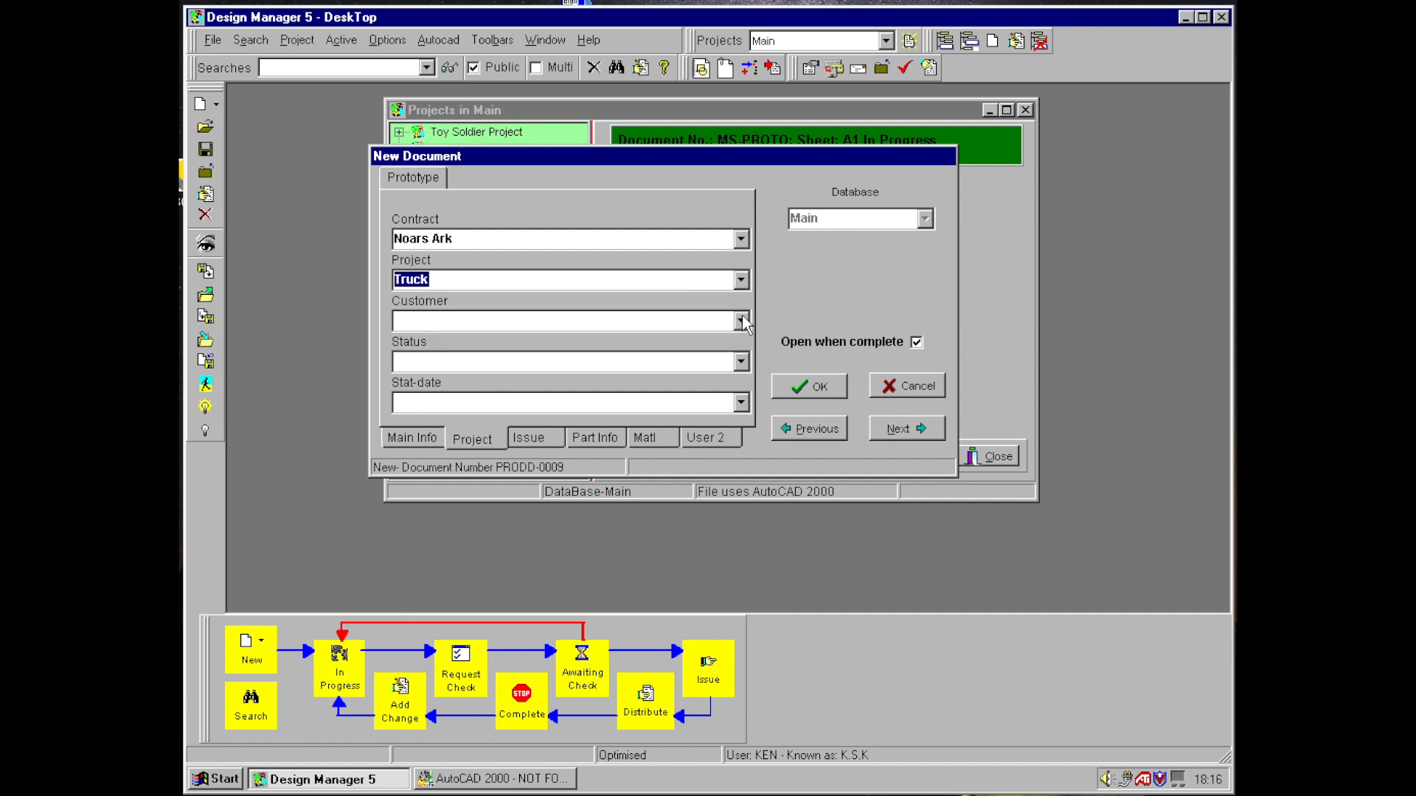
pyautogui.click(550, 341)
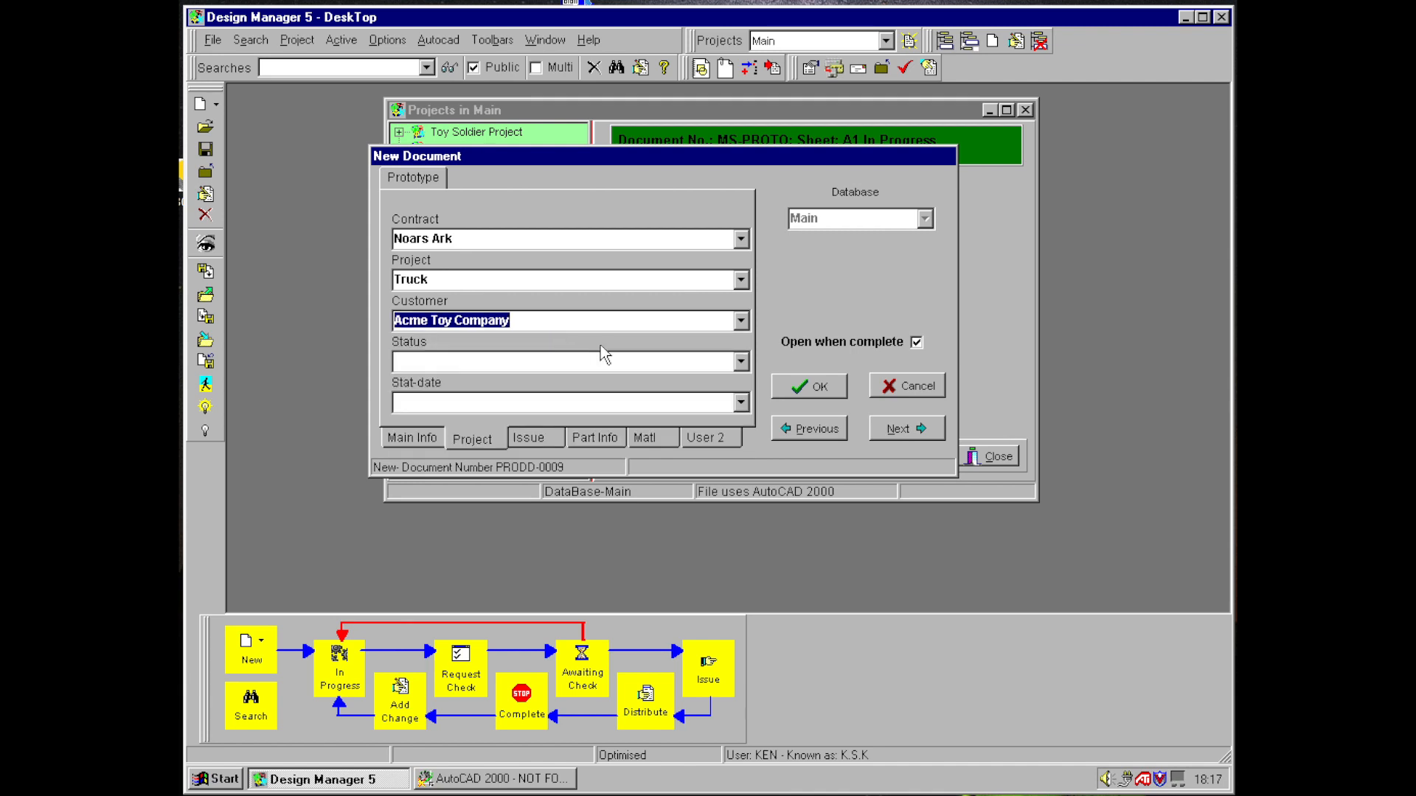
# - Leave the issue details as they are and set the part information to scale 1:1 and sheet size A3
pyautogui.click(897, 428)
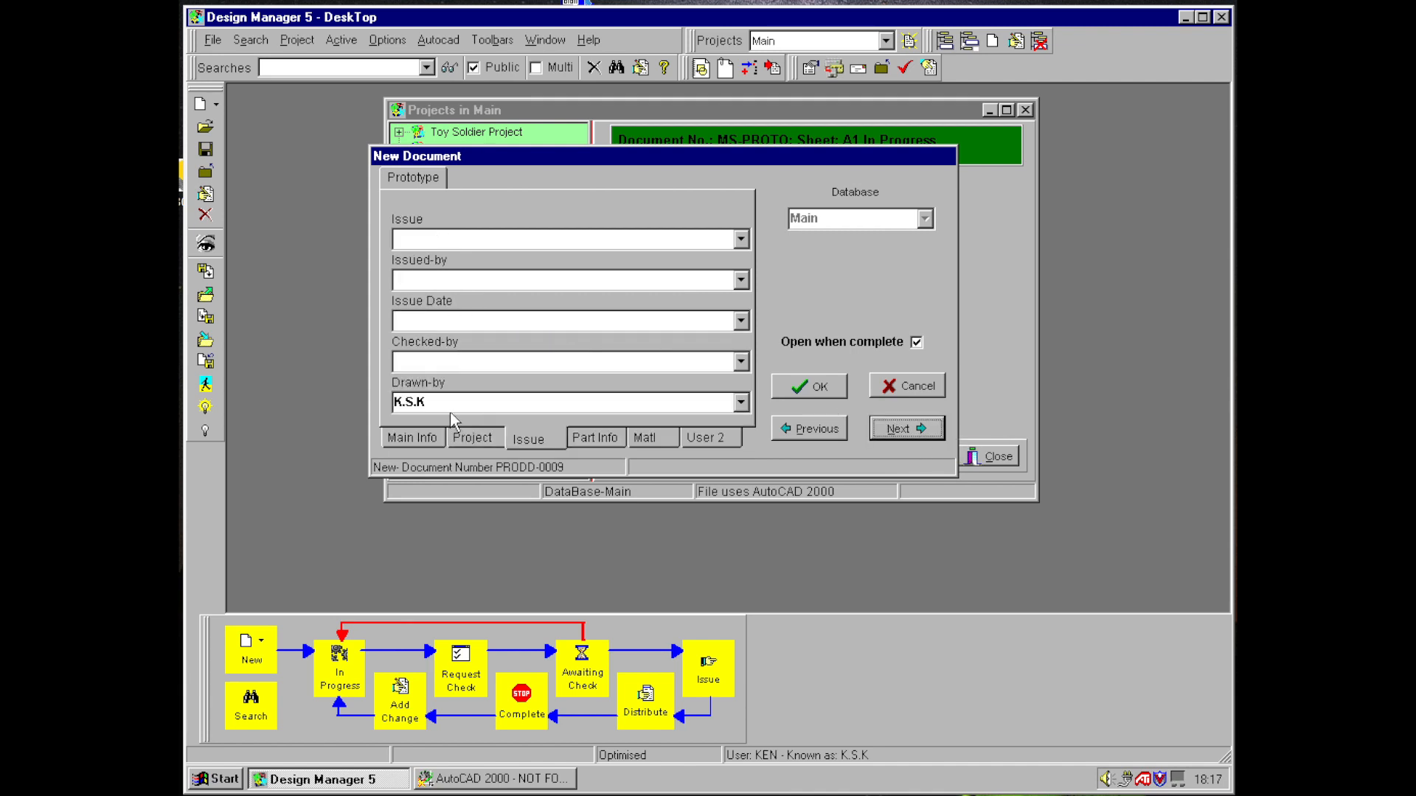
pyautogui.click(913, 431)
pyautogui.click(740, 362)
pyautogui.click(730, 382)
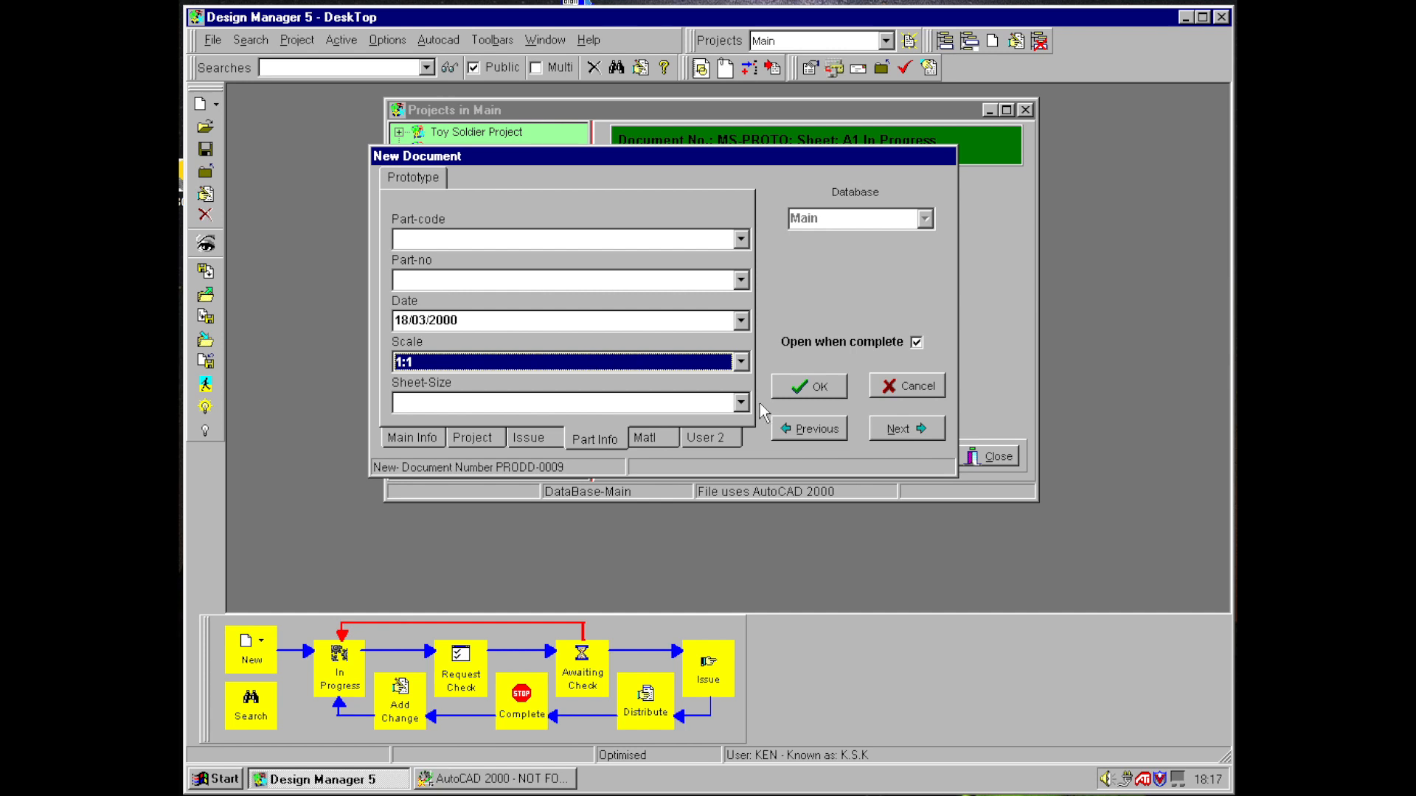
pyautogui.click(741, 403)
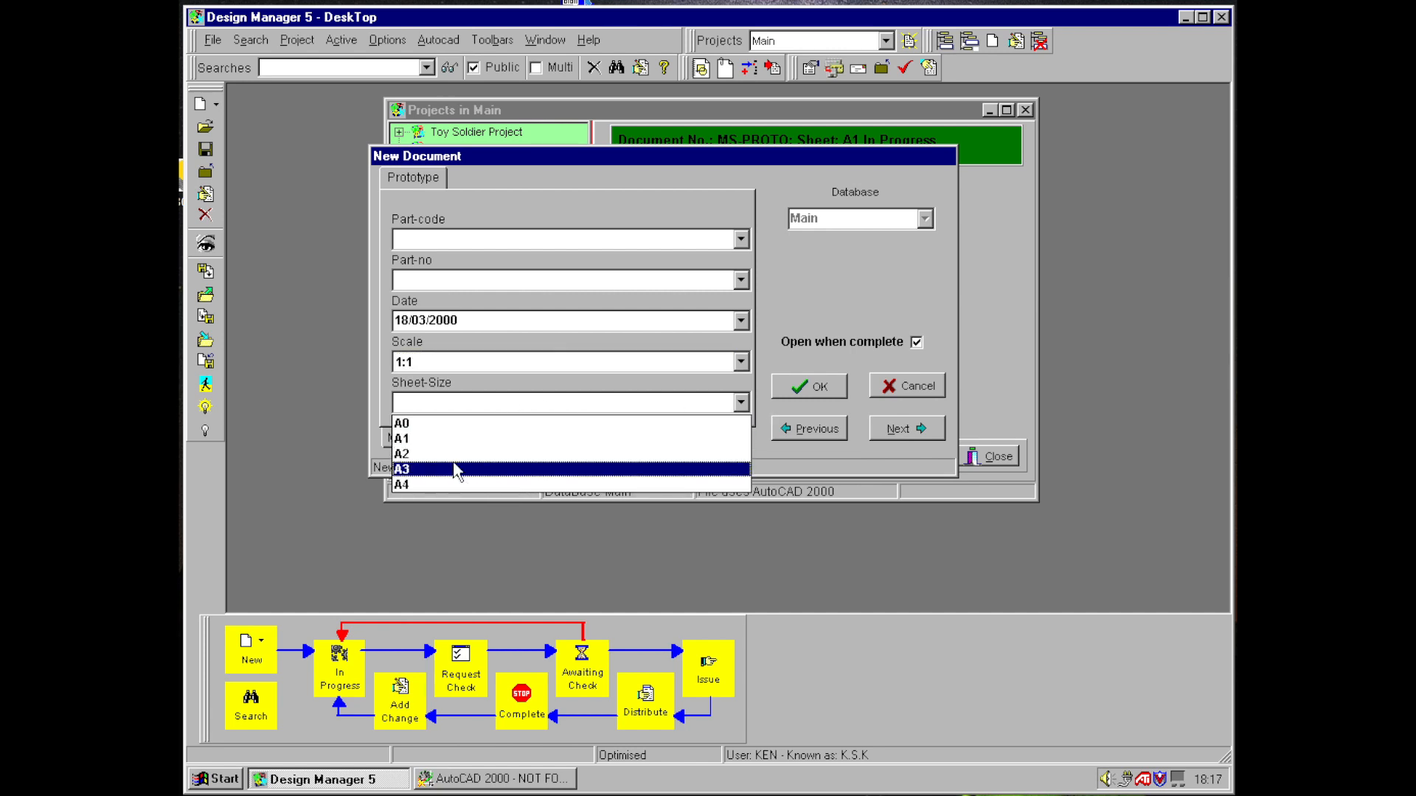
pyautogui.click(457, 470)
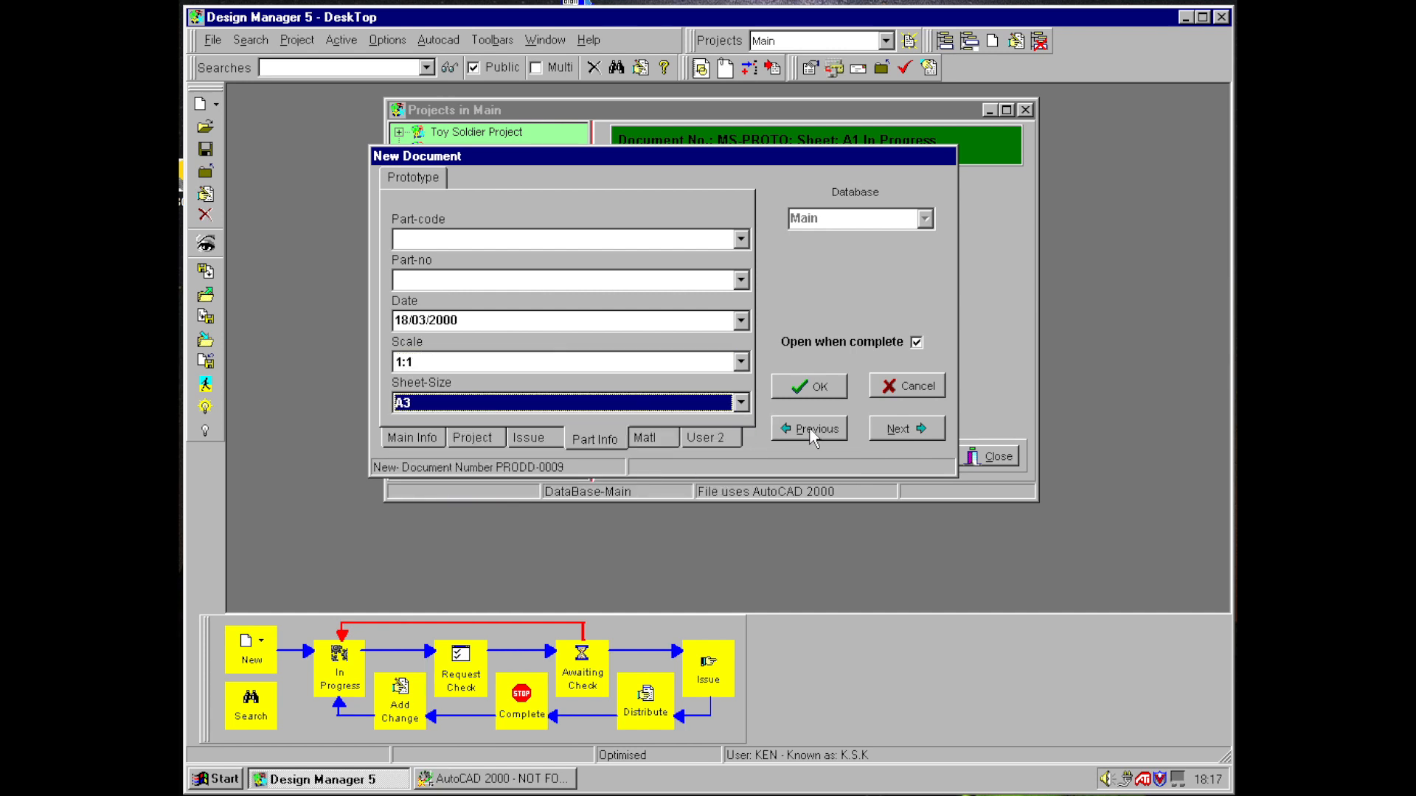
# - Set the document's material to Wood and its finish to Painted
pyautogui.click(896, 428)
pyautogui.click(741, 322)
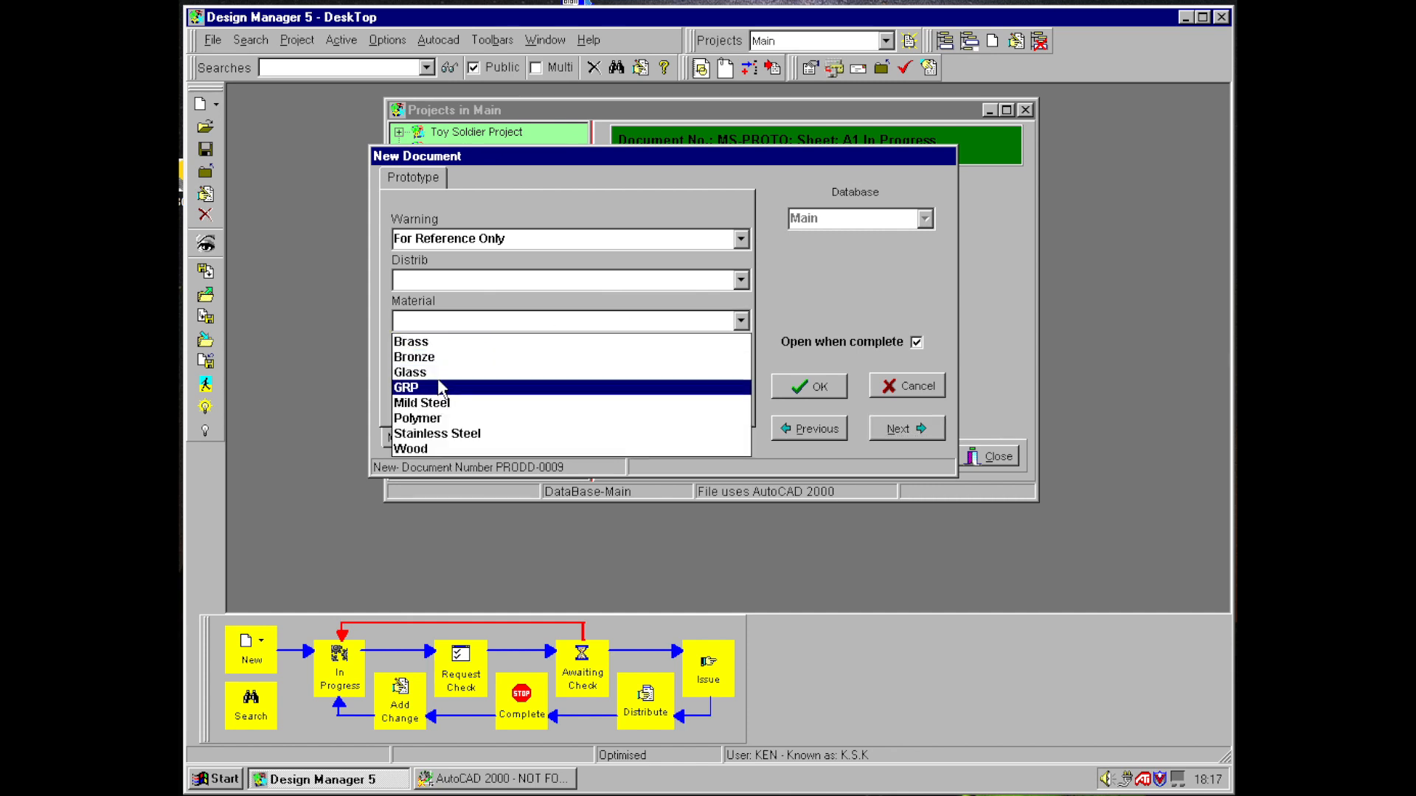
pyautogui.click(425, 449)
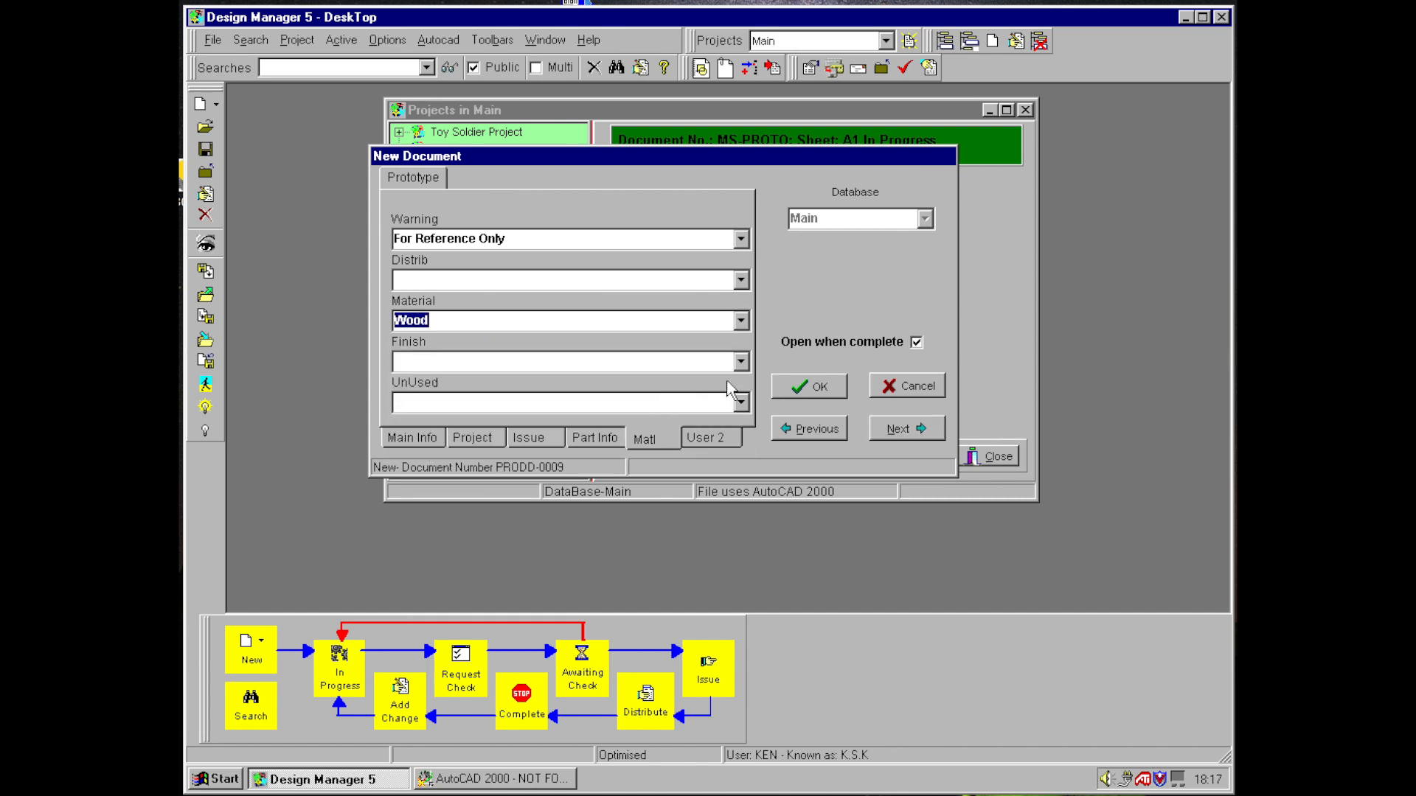
pyautogui.click(741, 361)
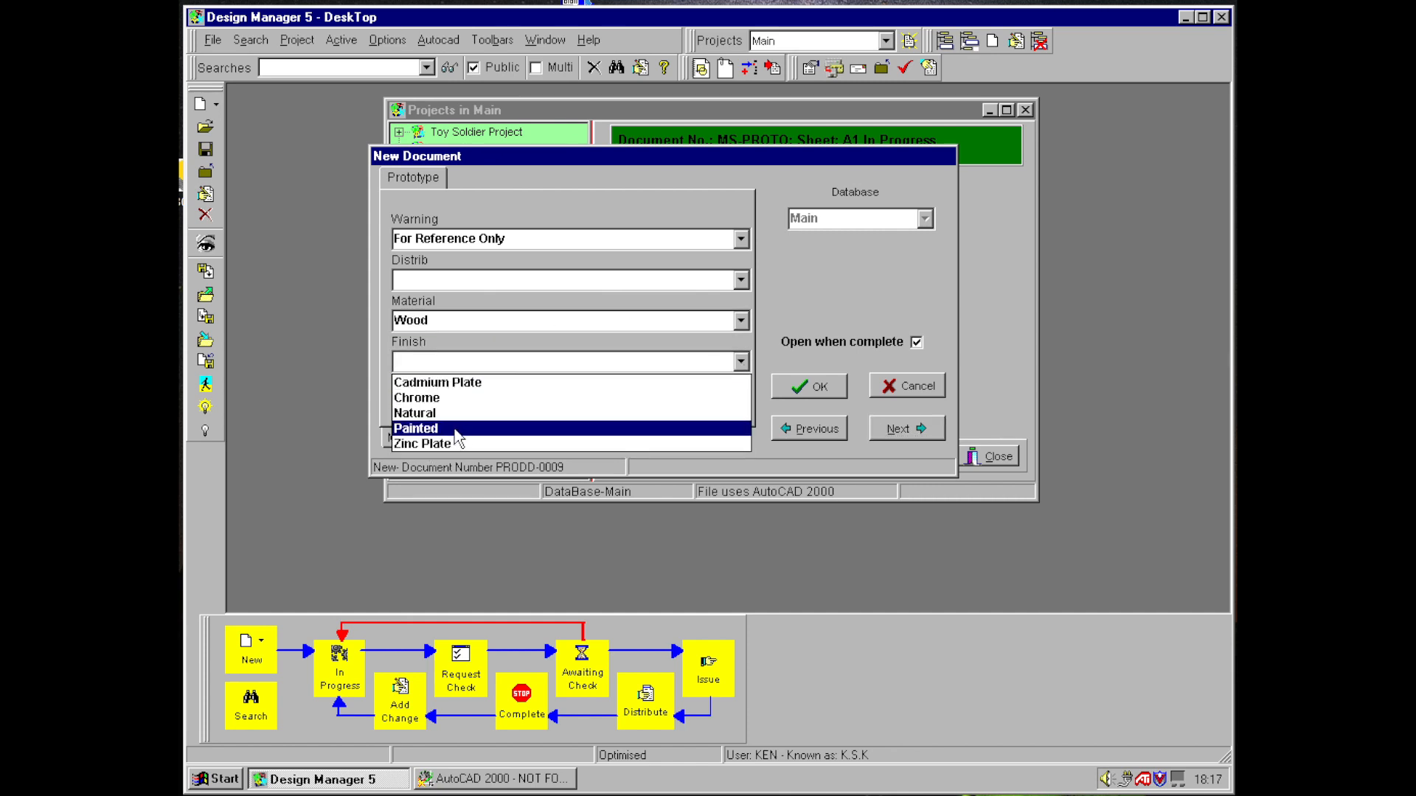
pyautogui.click(456, 429)
# - Choose c:\desman5\dwgs\a3-ms as the prototype and create the document so that it opens in AutoCAD 2000
pyautogui.click(904, 429)
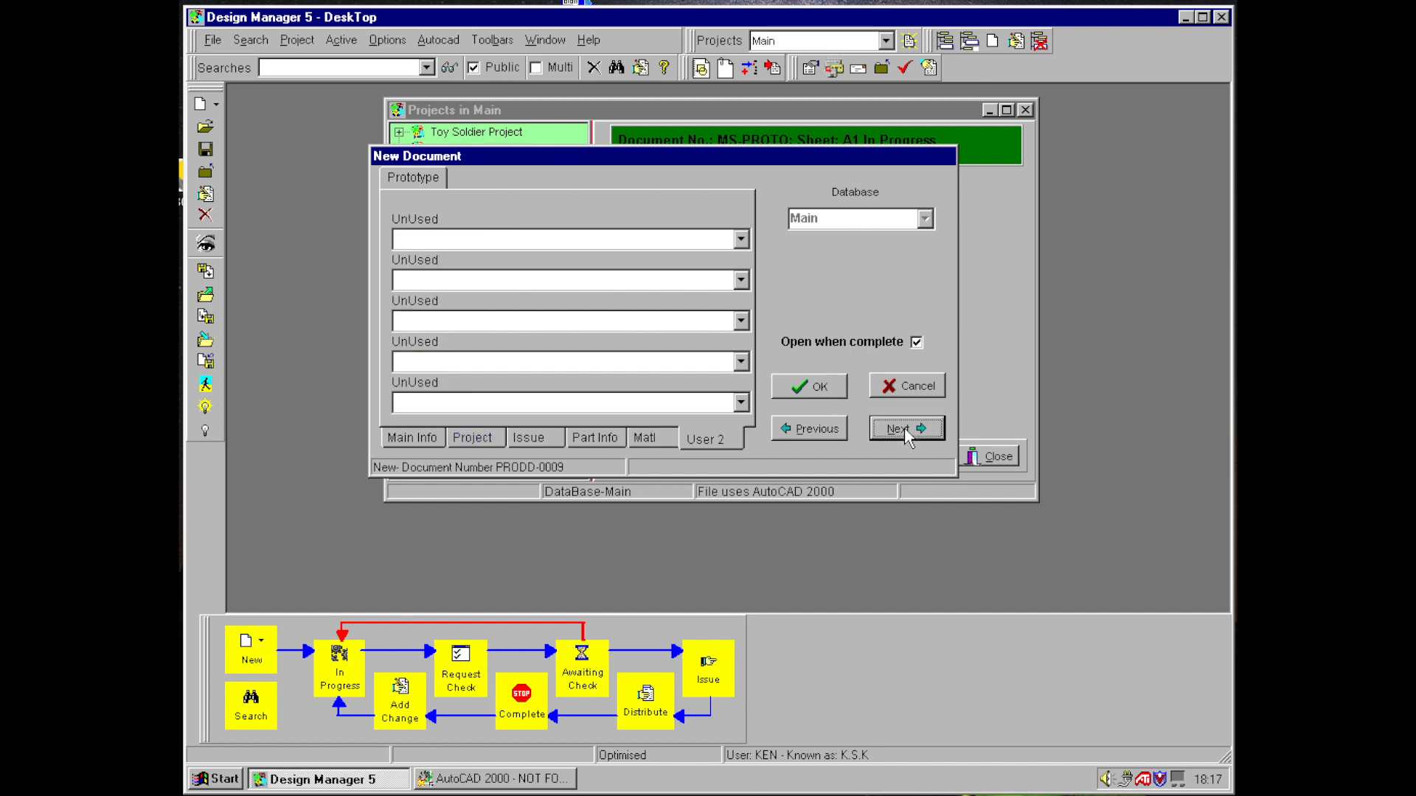
pyautogui.click(904, 427)
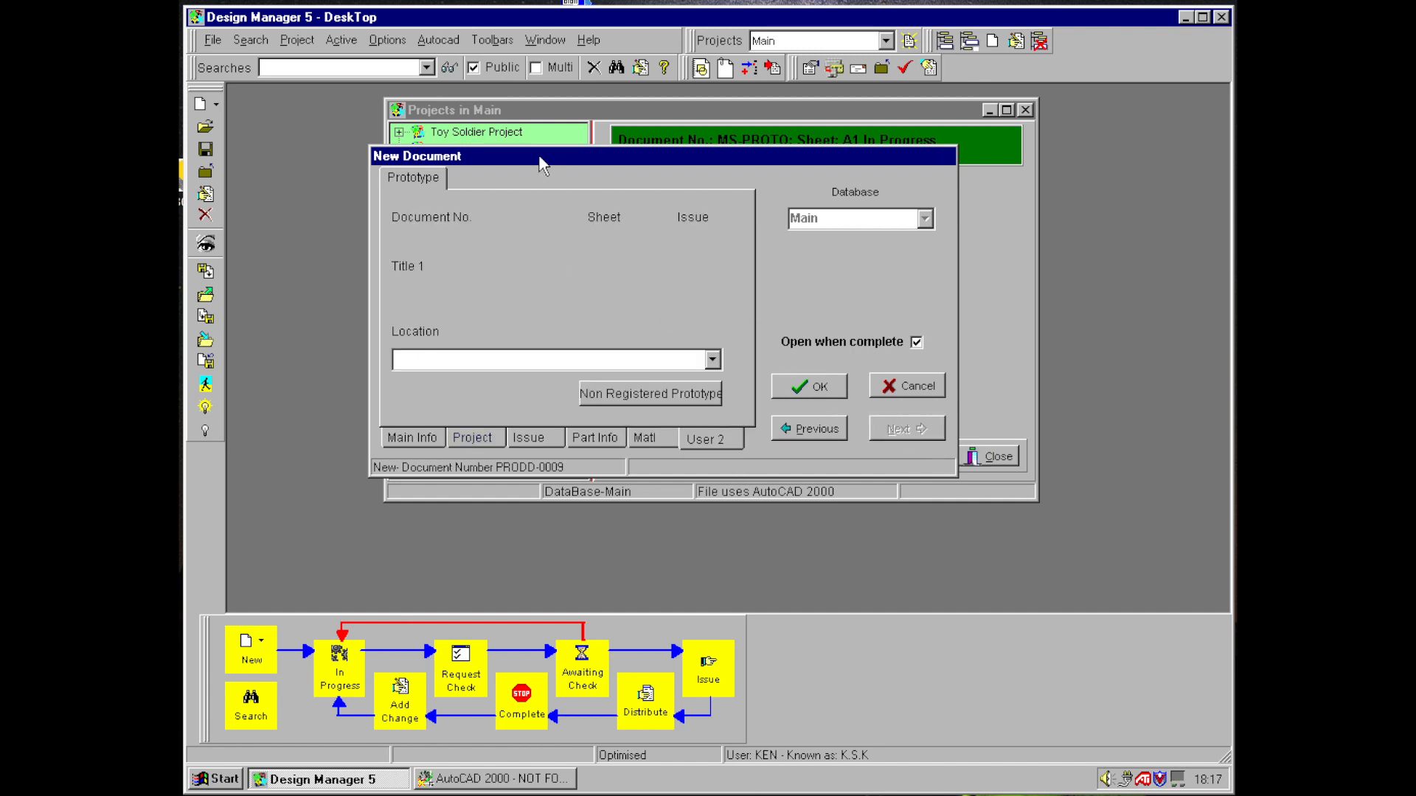
pyautogui.moveTo(532, 167); pyautogui.dragTo(633, 188)
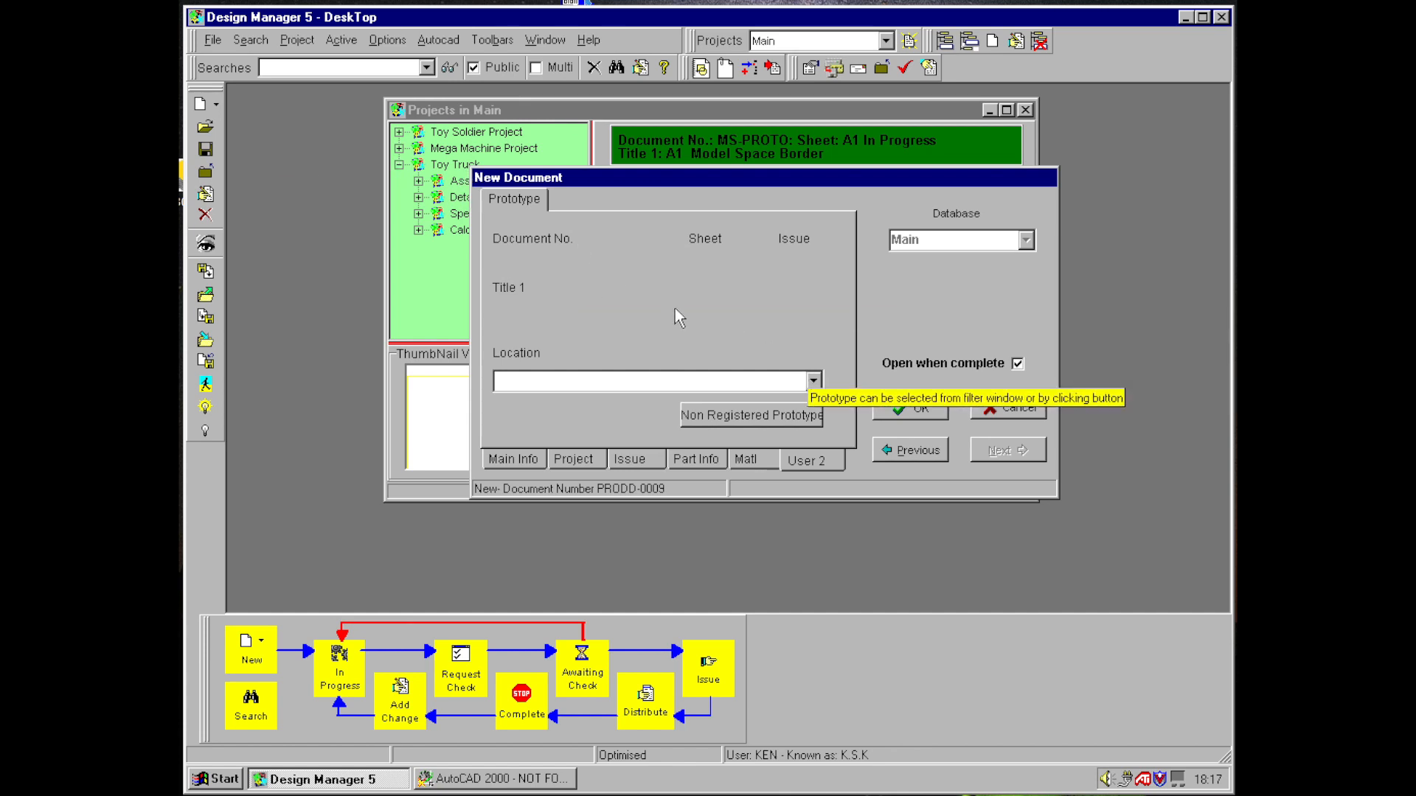
pyautogui.click(813, 382)
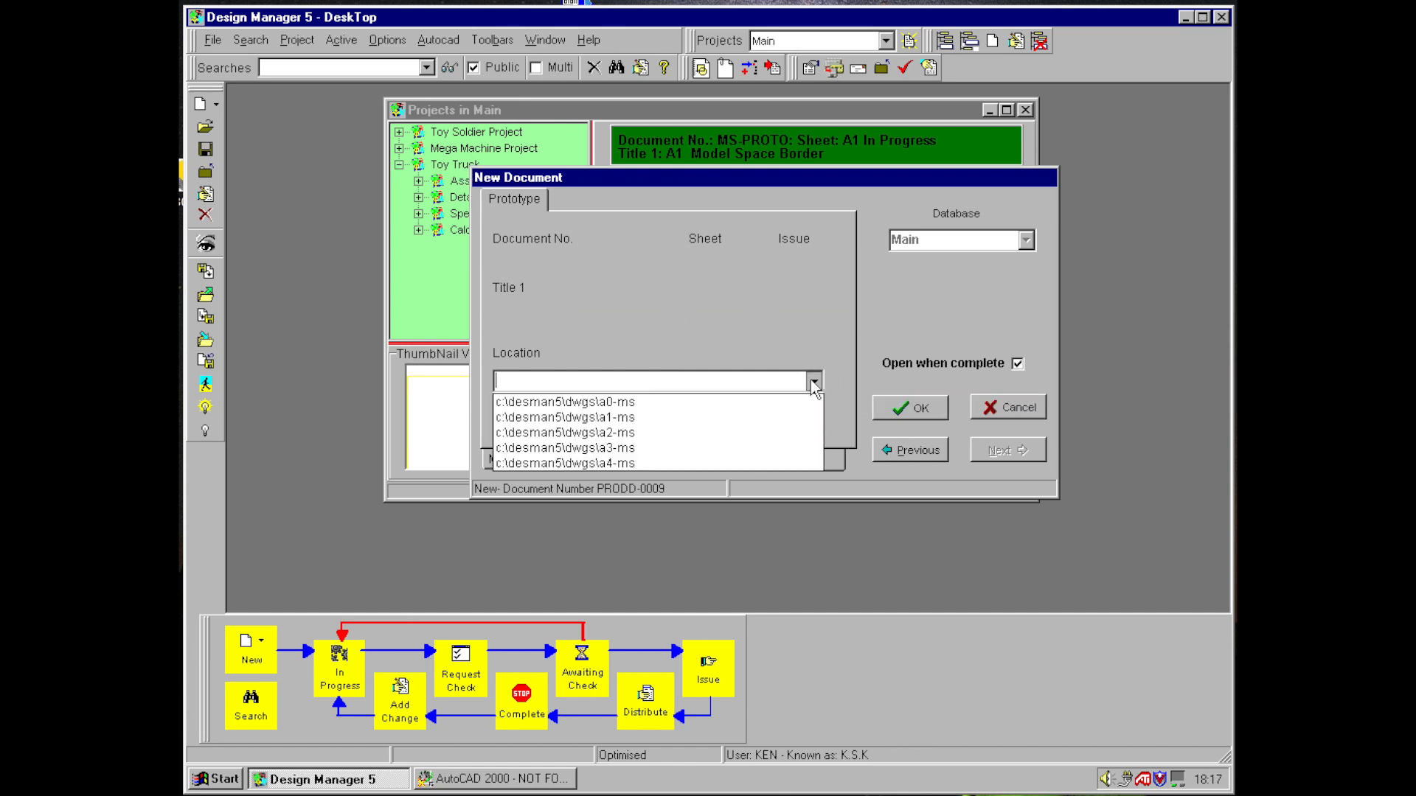
pyautogui.click(601, 447)
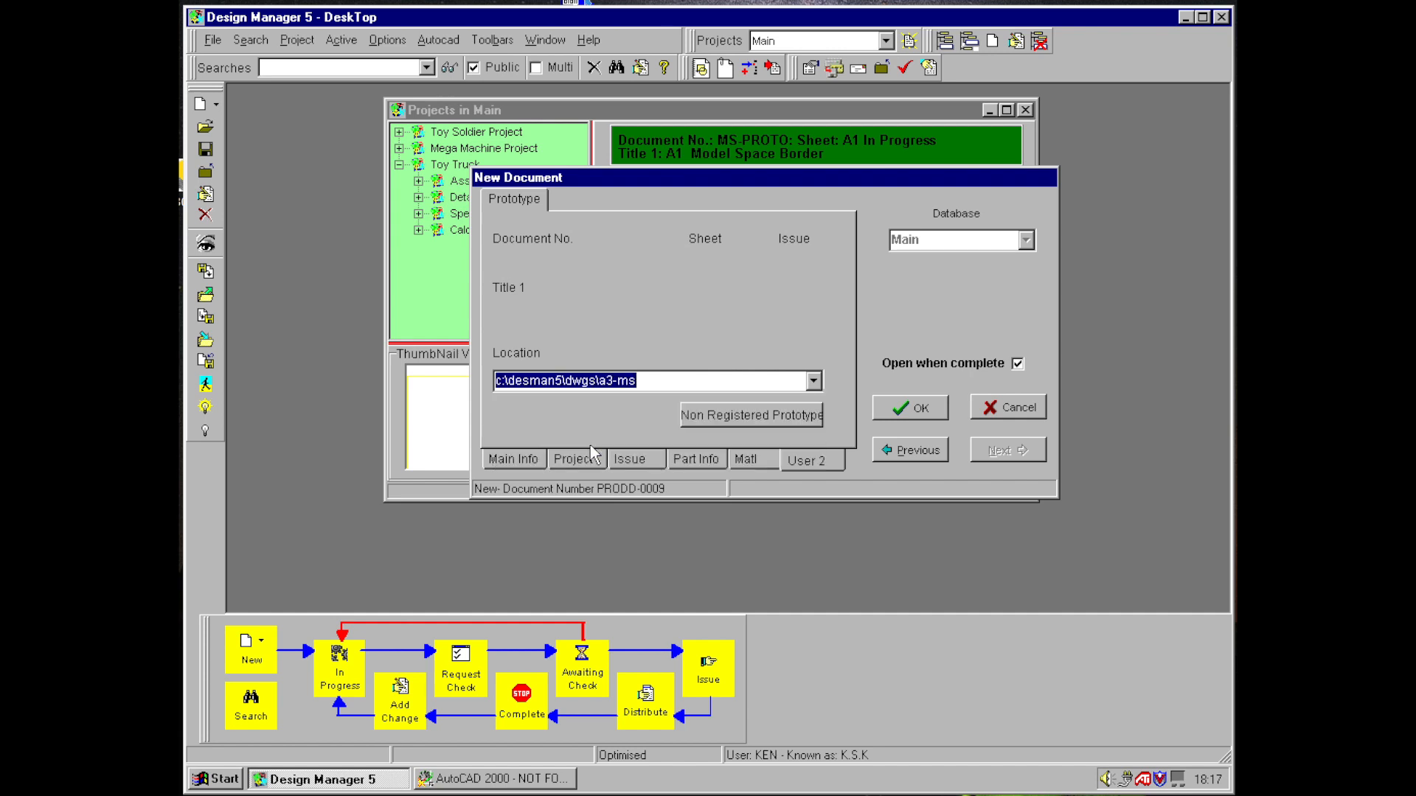
pyautogui.click(915, 409)
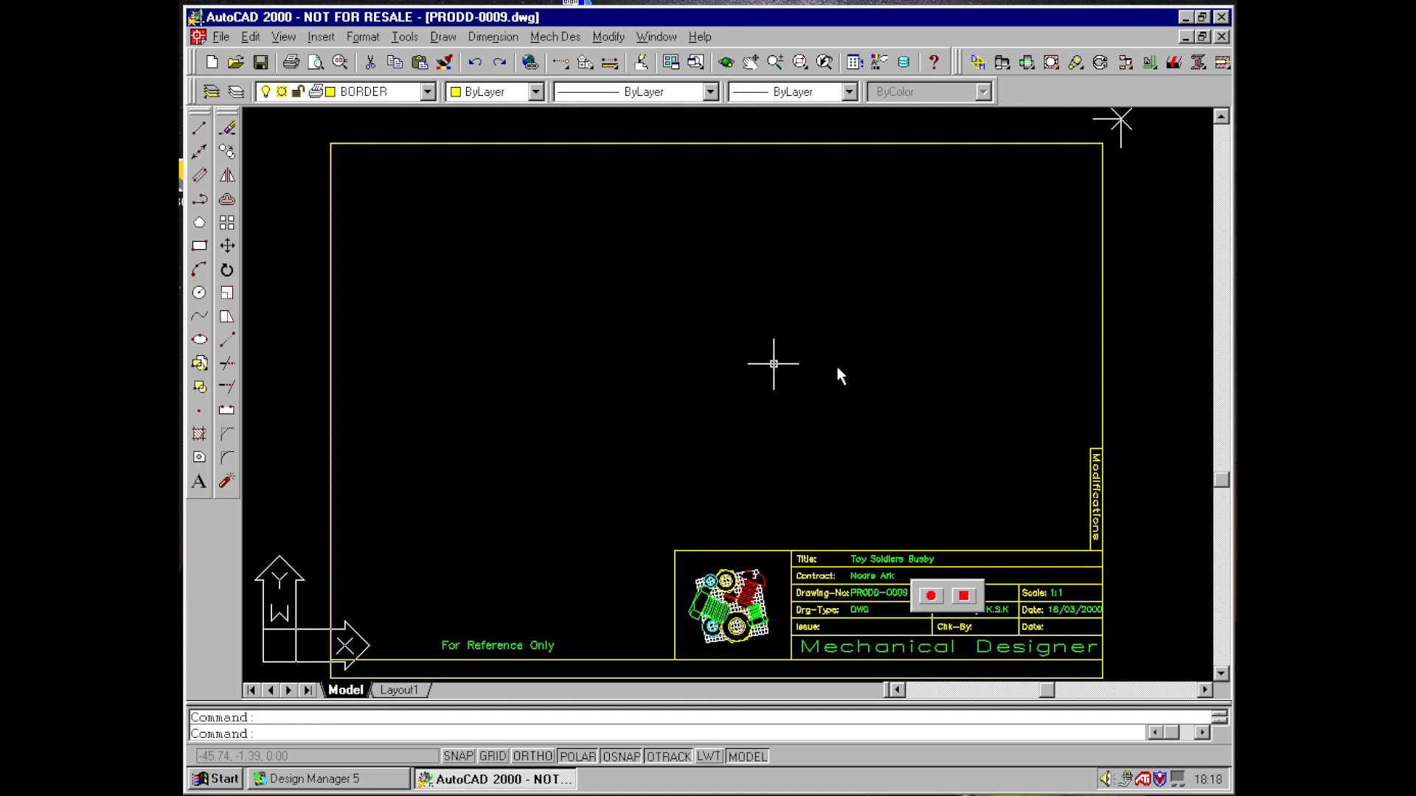
# - Draw a closed four-sided outline with a slanted left side, about 90 wide at the base, 62 at the top and 88 high
pyautogui.write('l')
pyautogui.press('Return')
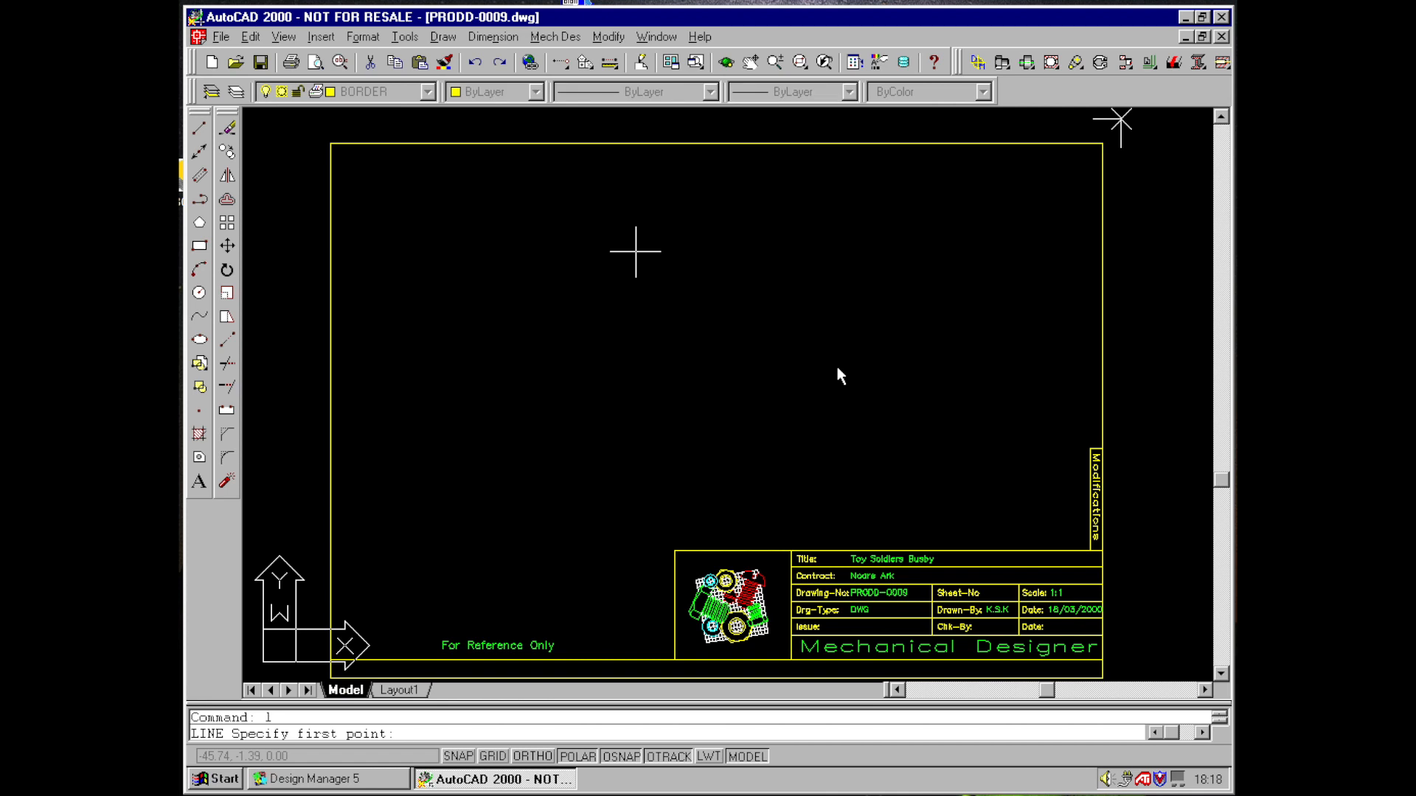
pyautogui.click(634, 255)
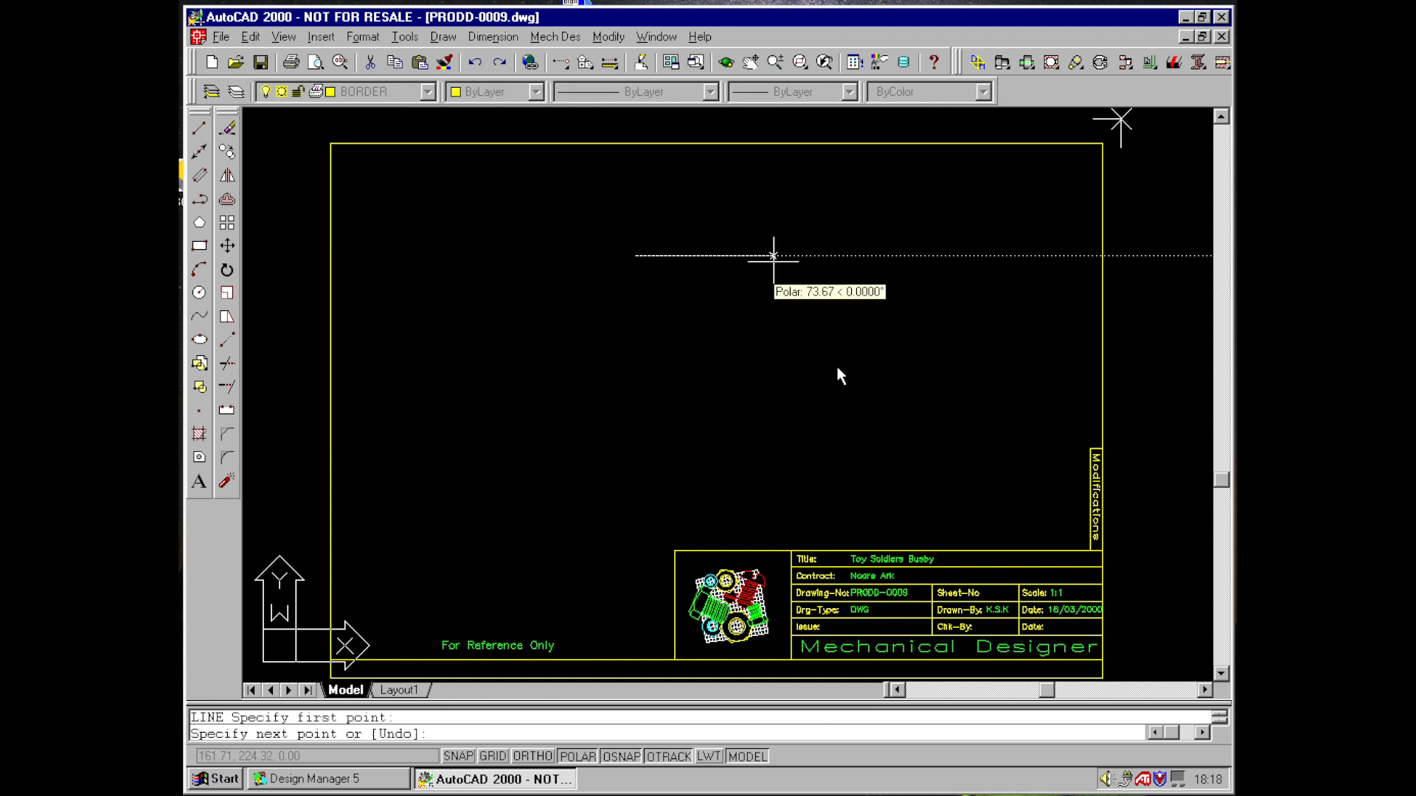
pyautogui.click(751, 256)
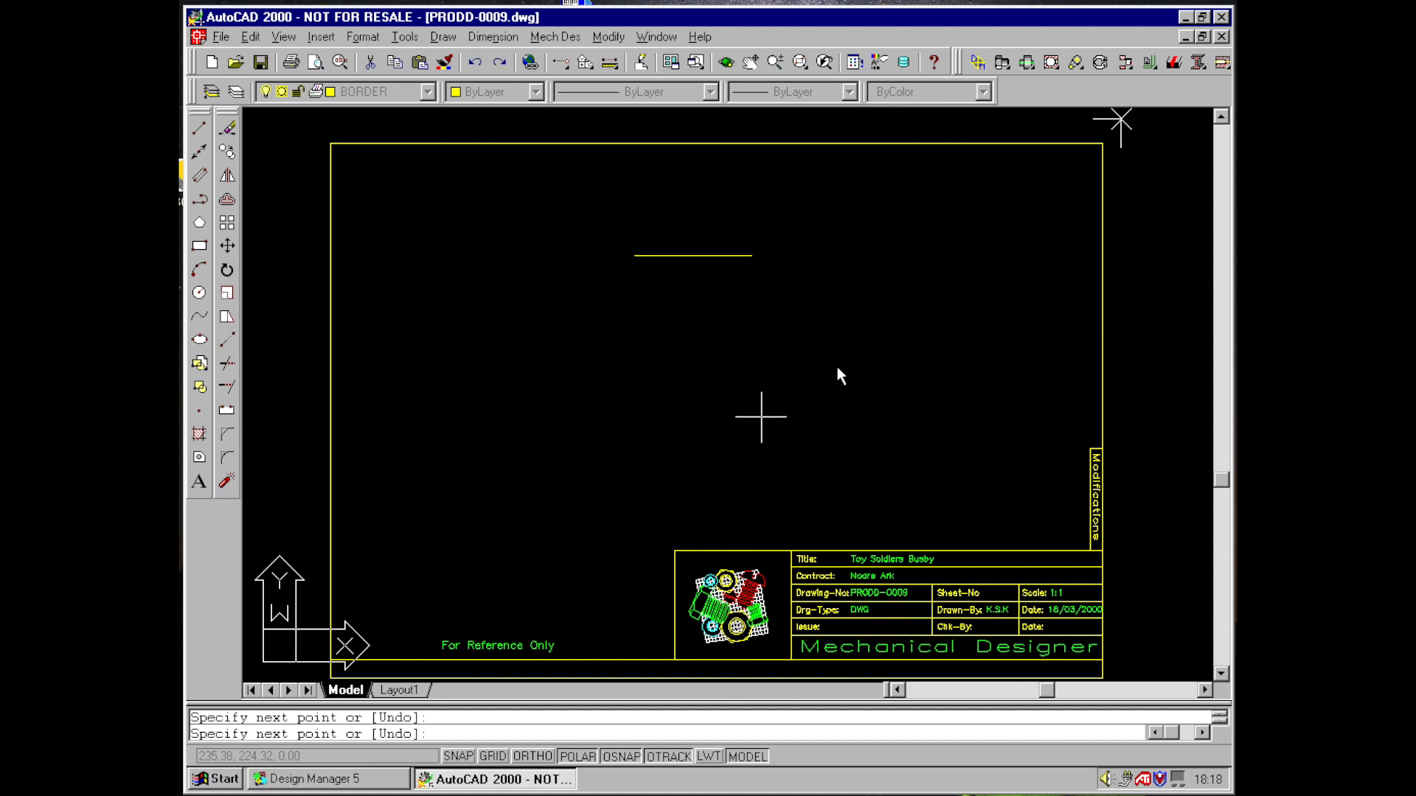
pyautogui.click(751, 421)
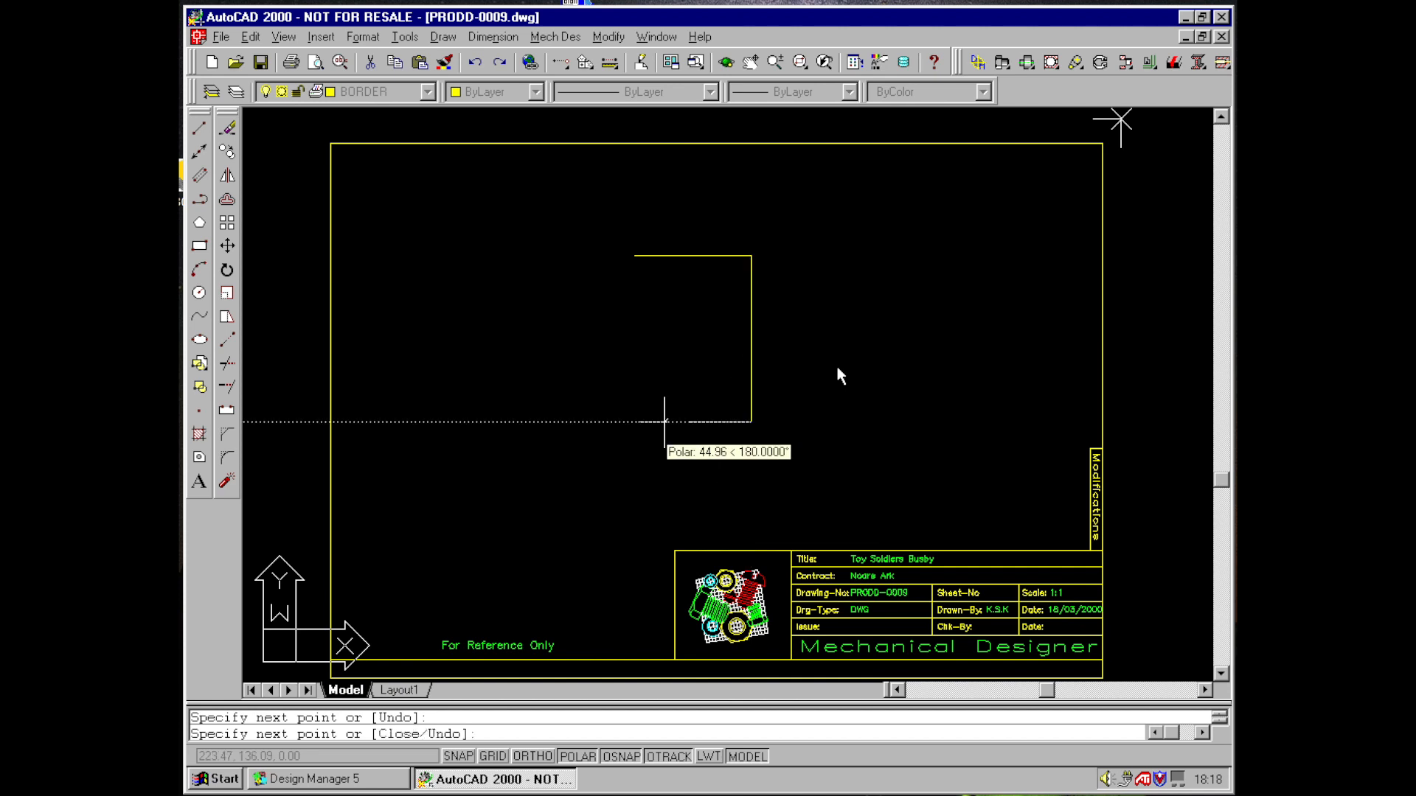
pyautogui.click(582, 421)
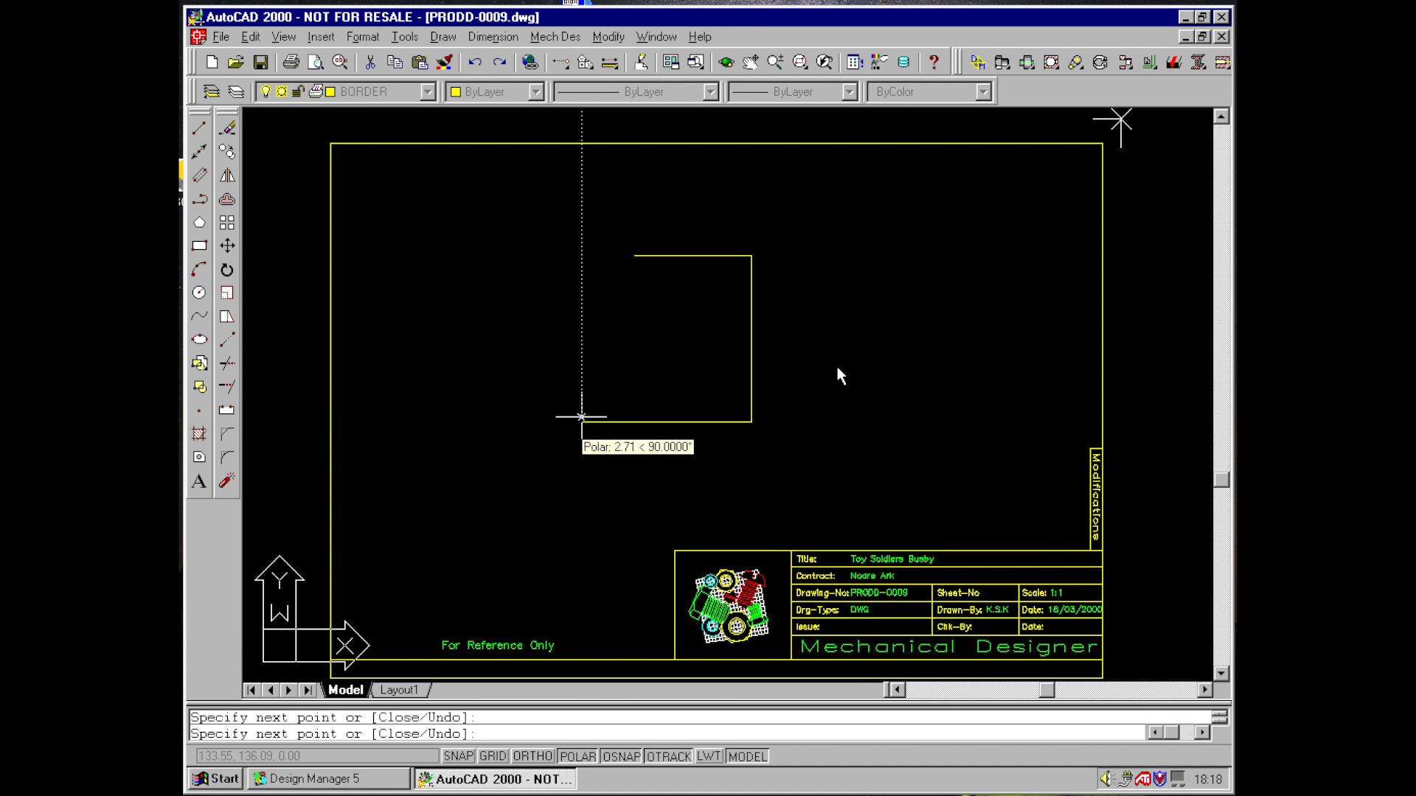
pyautogui.click(634, 256)
pyautogui.rightClick(699, 325)
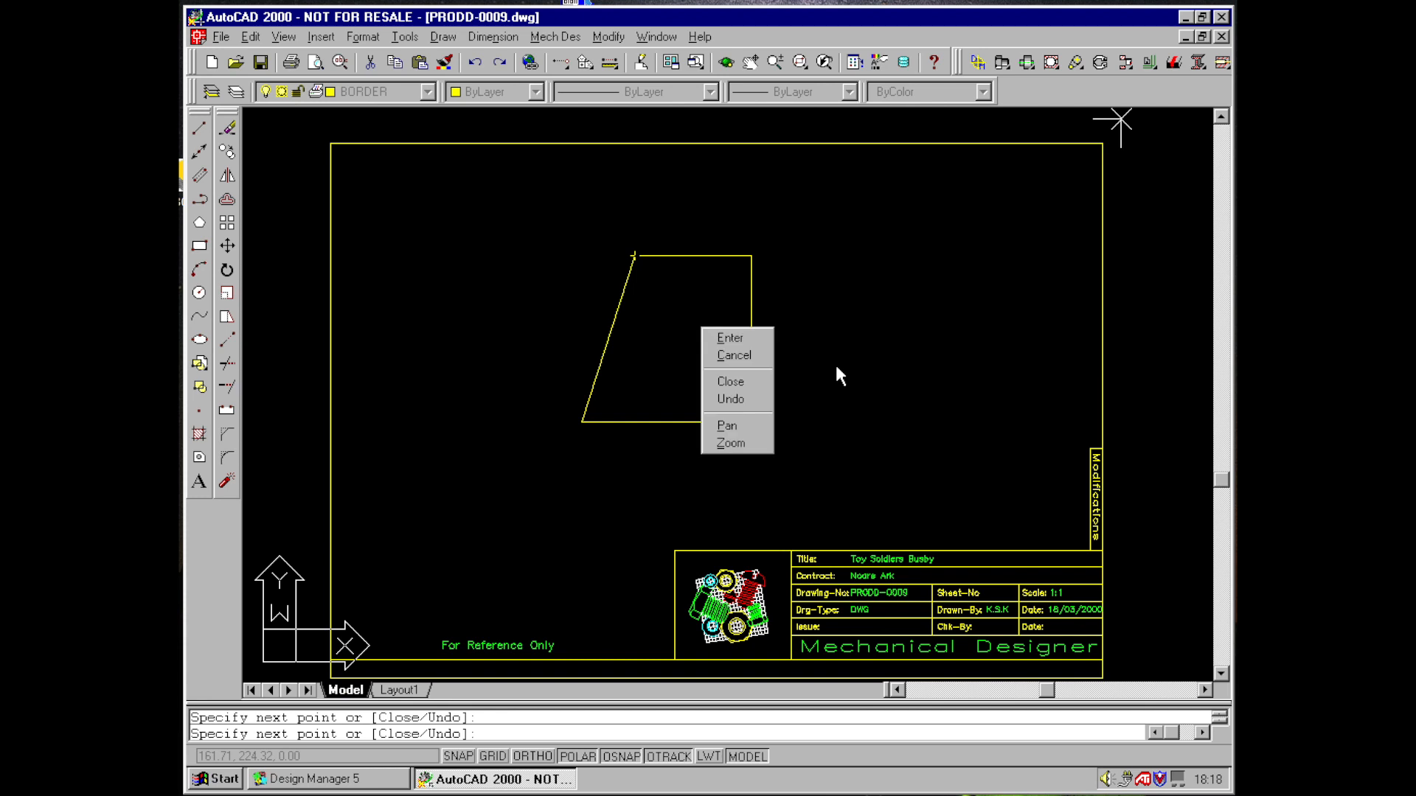
pyautogui.click(714, 330)
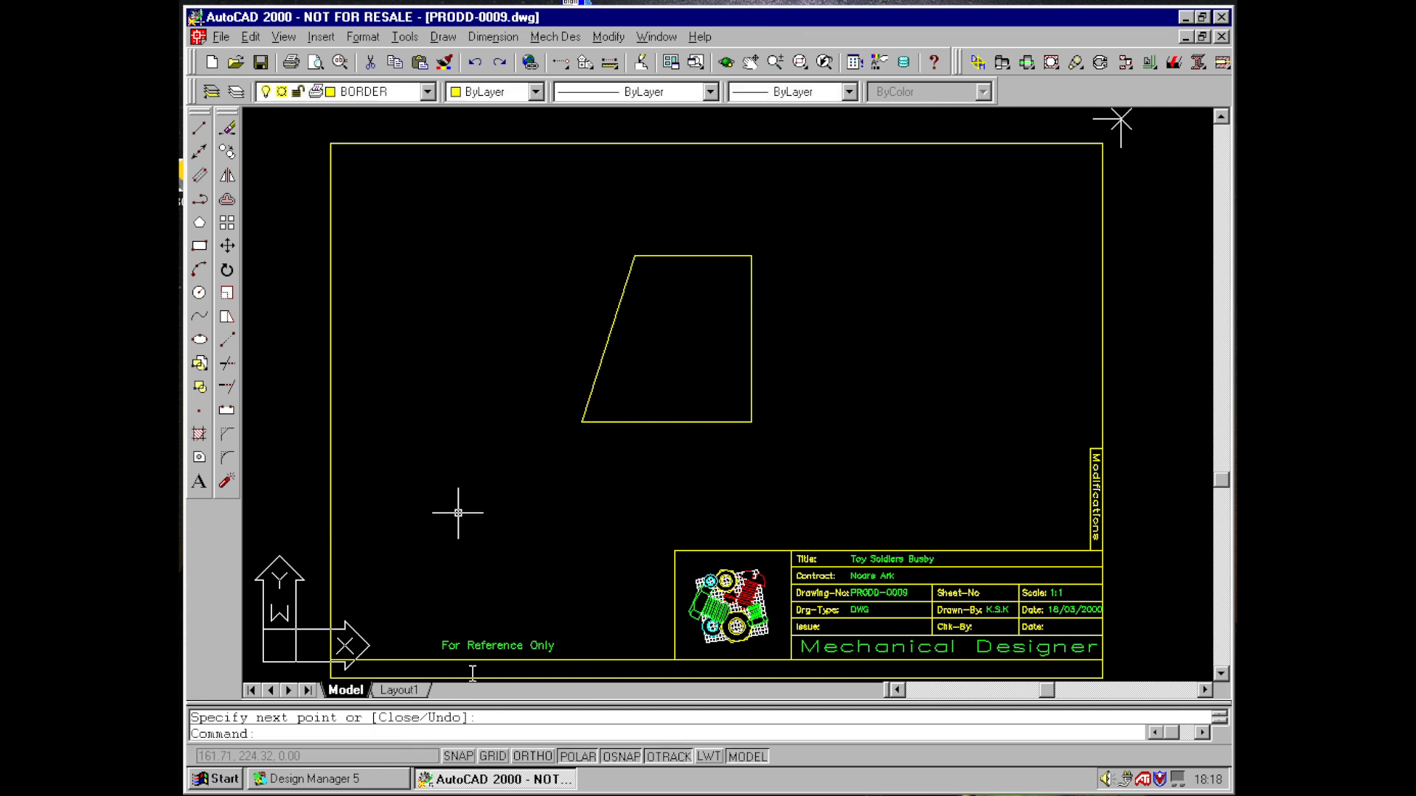
# - Switch to Design Manager 5, close the Projects in Main window, and mark PRODD-0009 complete, saving the drawing changes
pyautogui.click(370, 780)
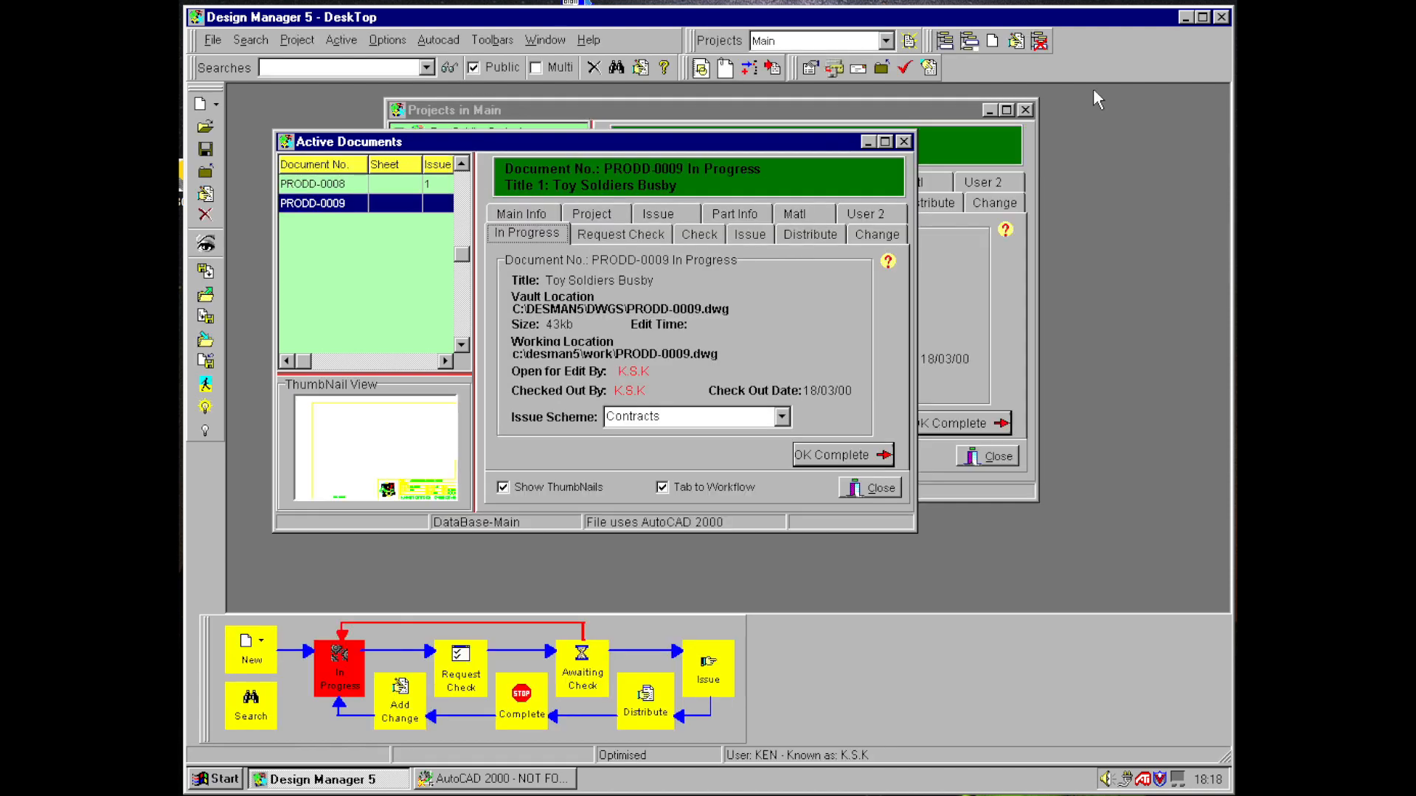
pyautogui.click(1027, 110)
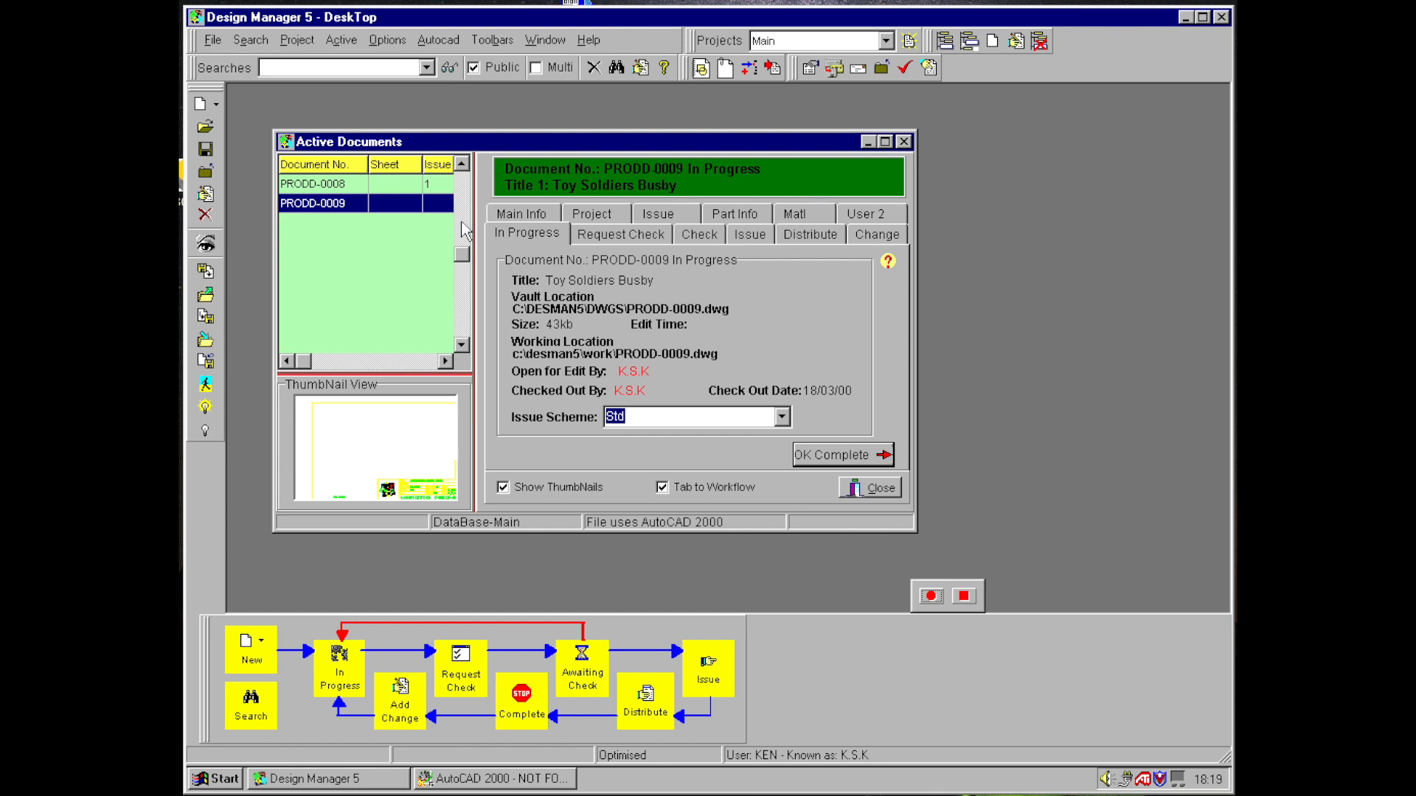
pyautogui.click(836, 459)
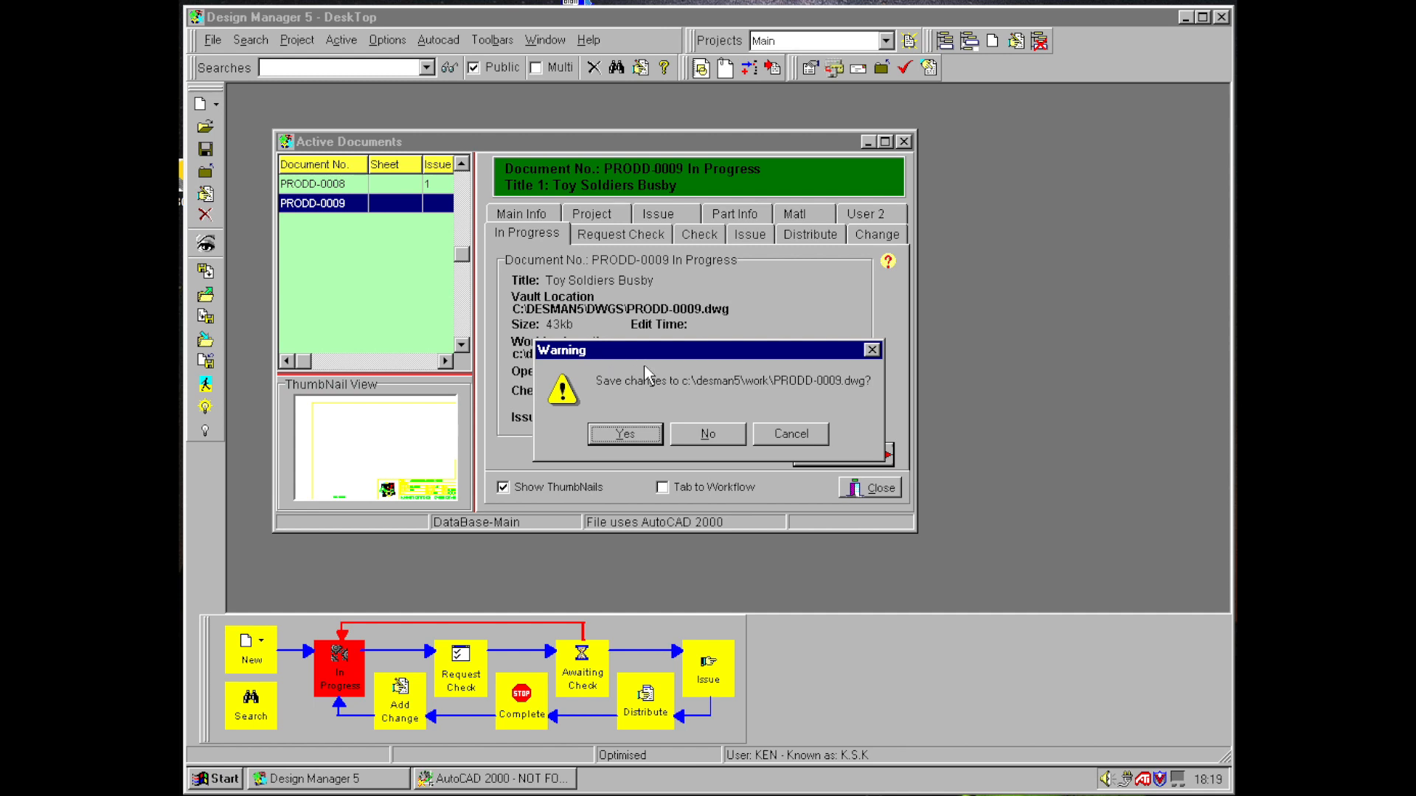
pyautogui.click(621, 435)
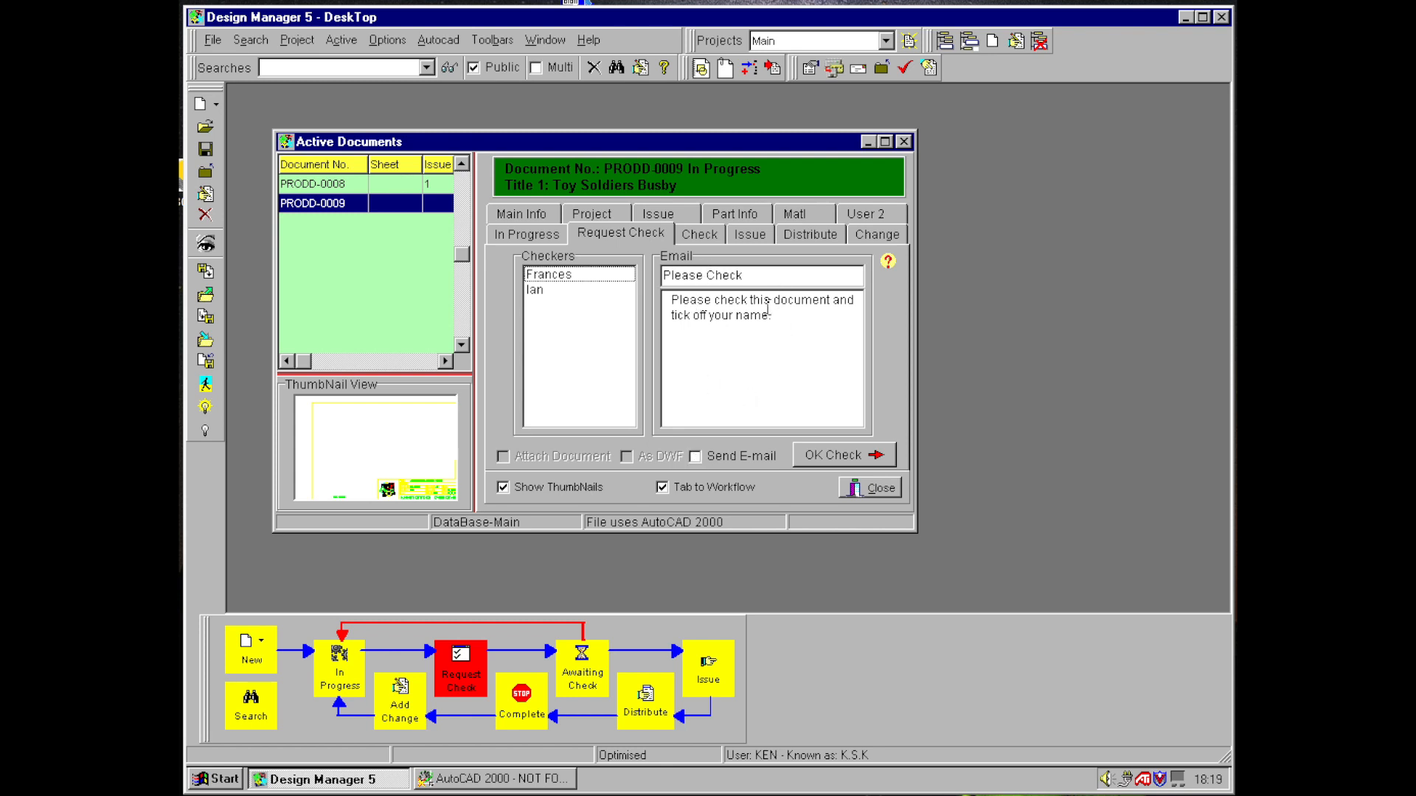
# - Add the line "It's the new soldier" to the check request message and submit the document for checking without sending an e-mail
pyautogui.click(698, 456)
pyautogui.click(696, 457)
pyautogui.click(797, 322)
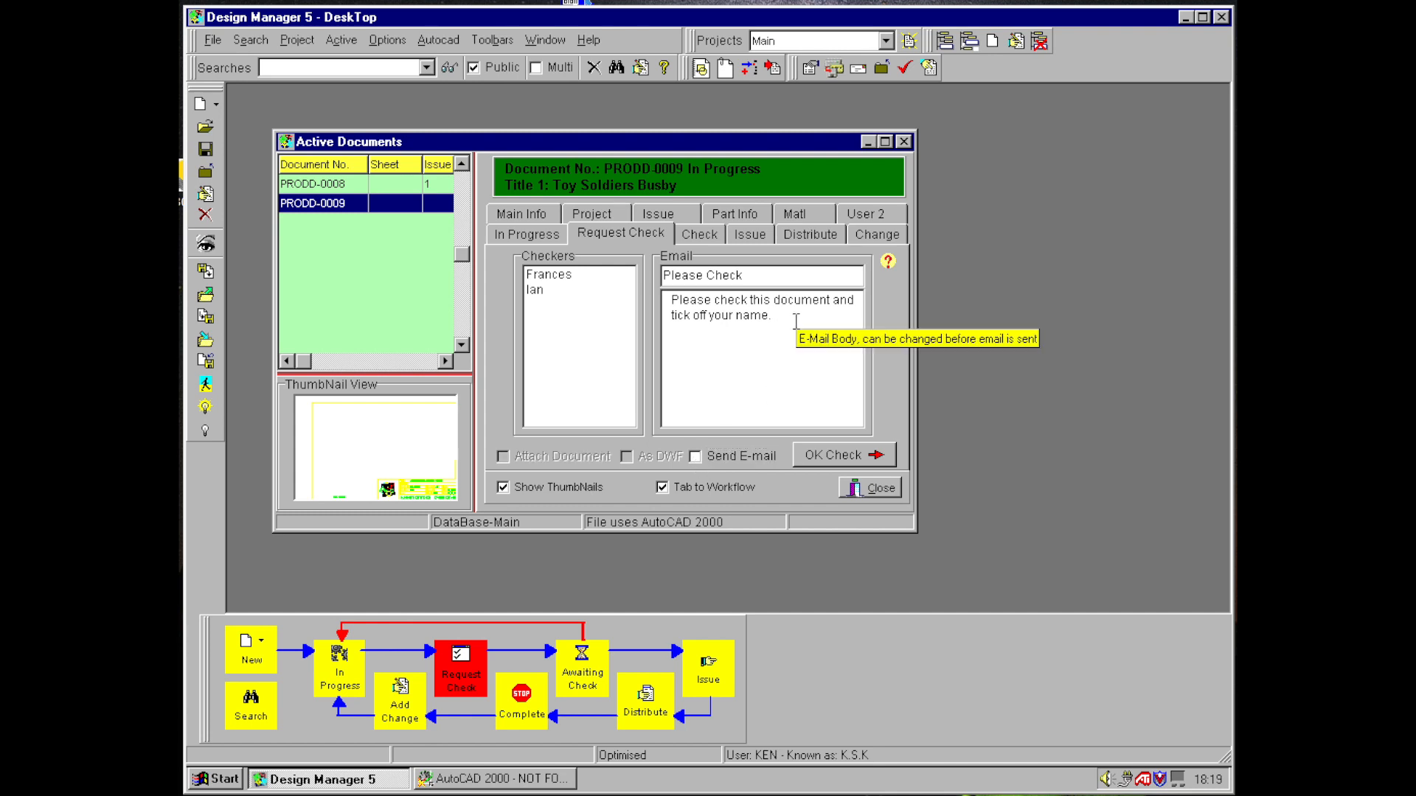
pyautogui.press('Return')
pyautogui.write('It')
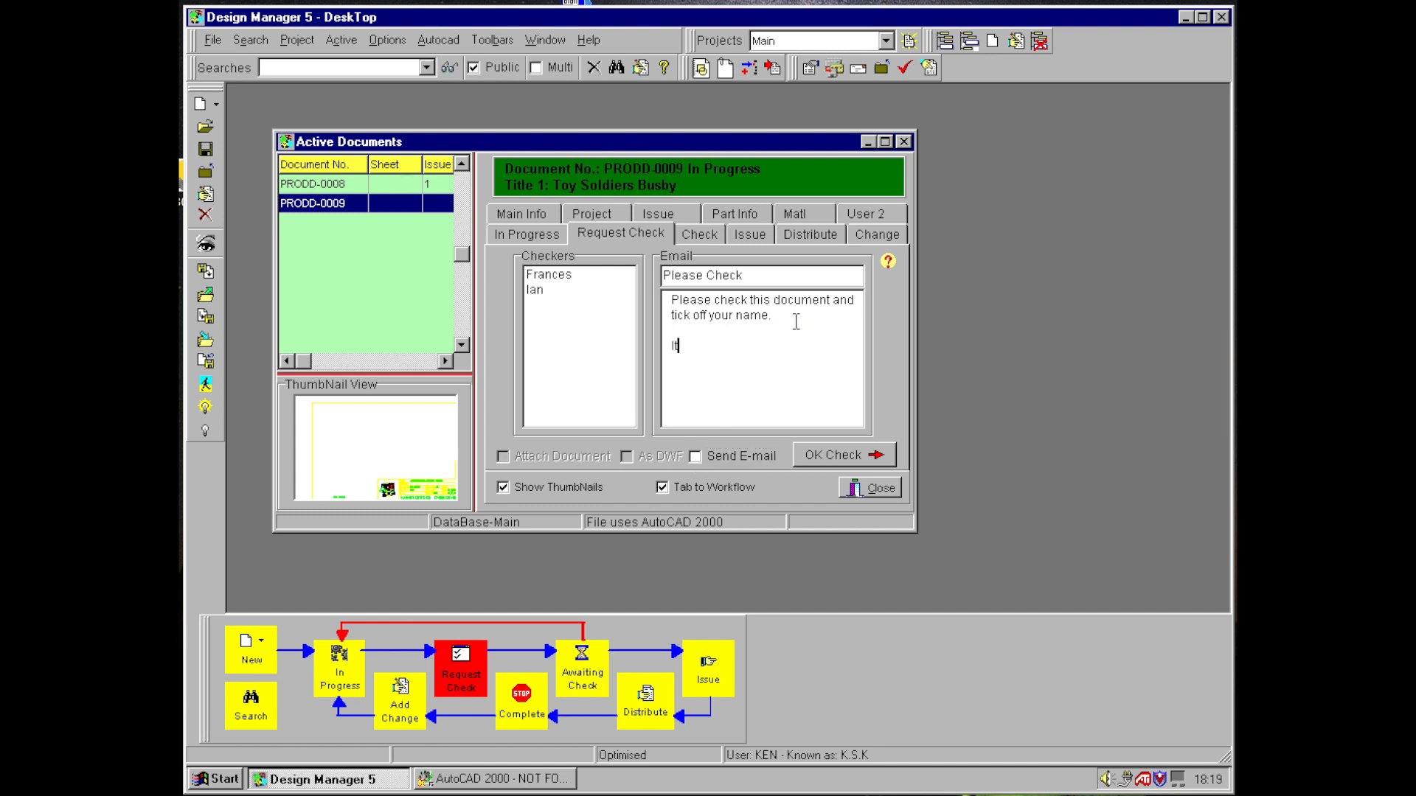
pyautogui.write("'s the new soldier")
pyautogui.click(695, 457)
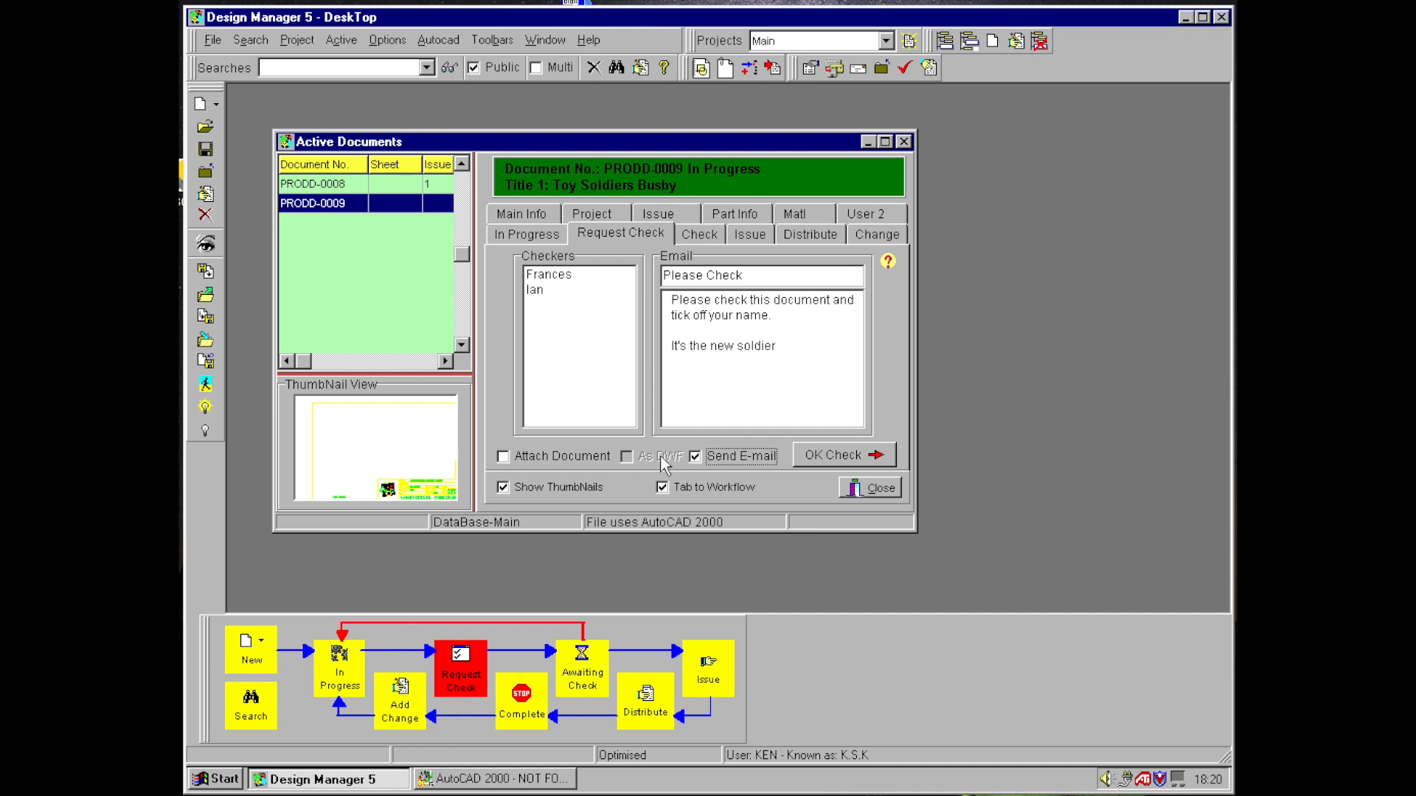
pyautogui.click(696, 456)
pyautogui.click(824, 459)
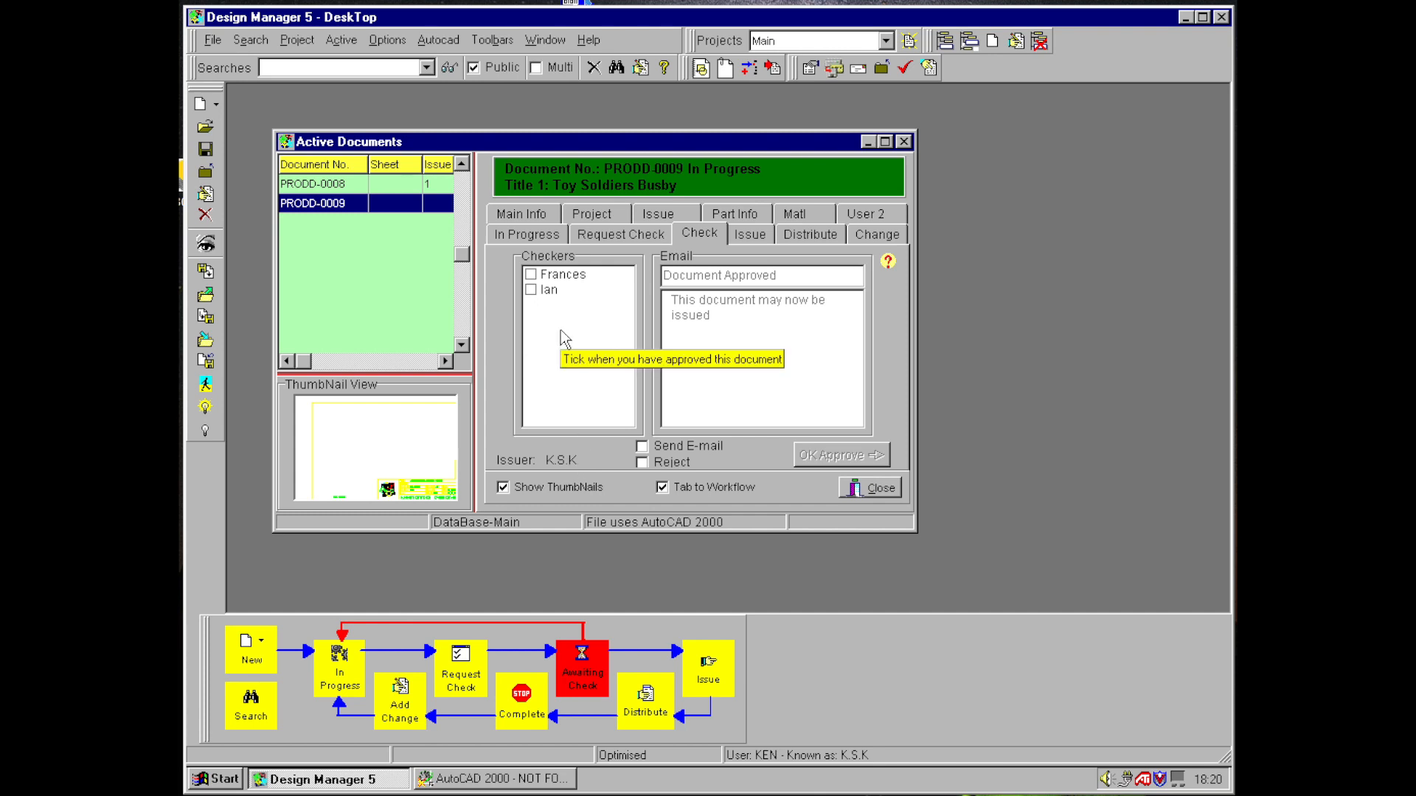
# - Tick the first checker and mark the document as rejected with the reason "Peak Missing, see markup"
pyautogui.click(530, 275)
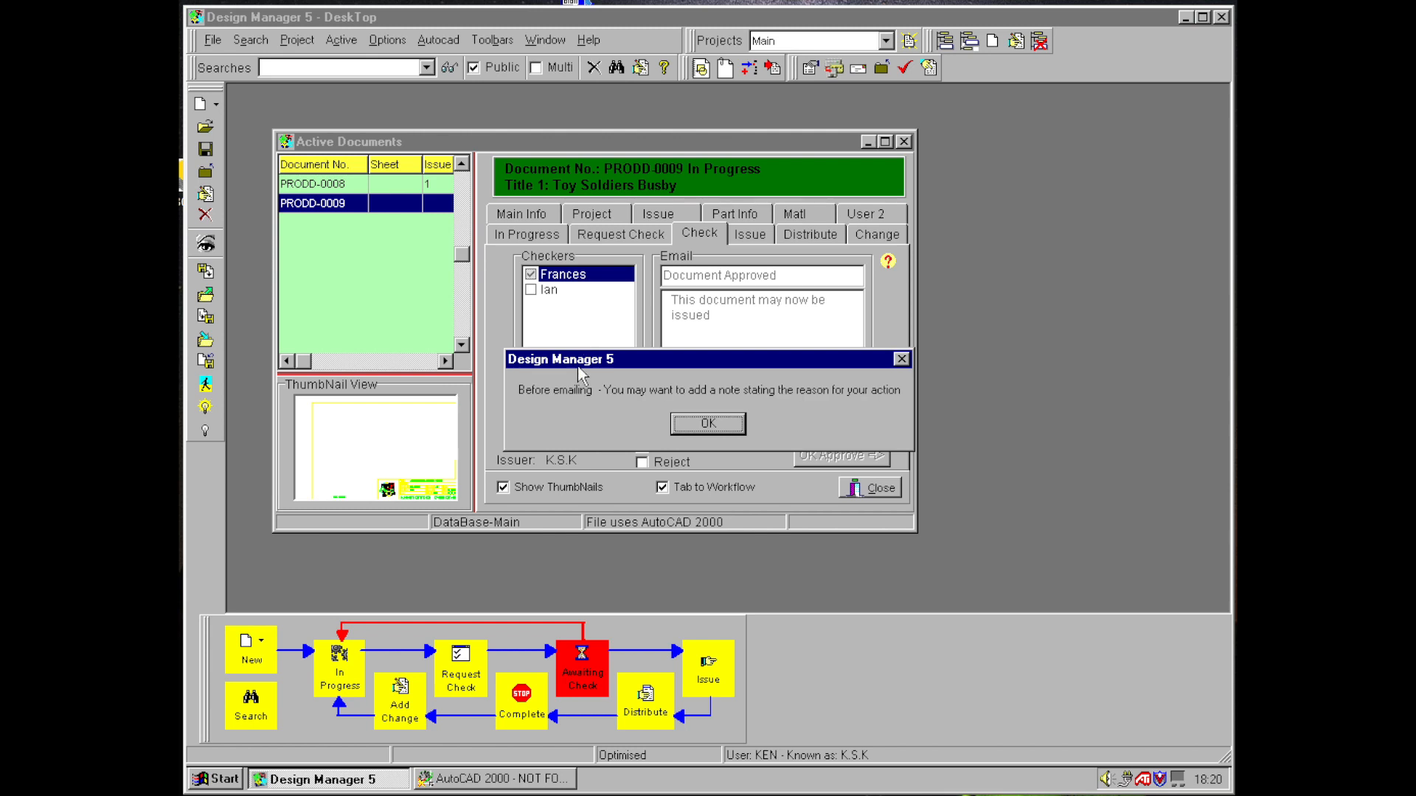
pyautogui.click(709, 423)
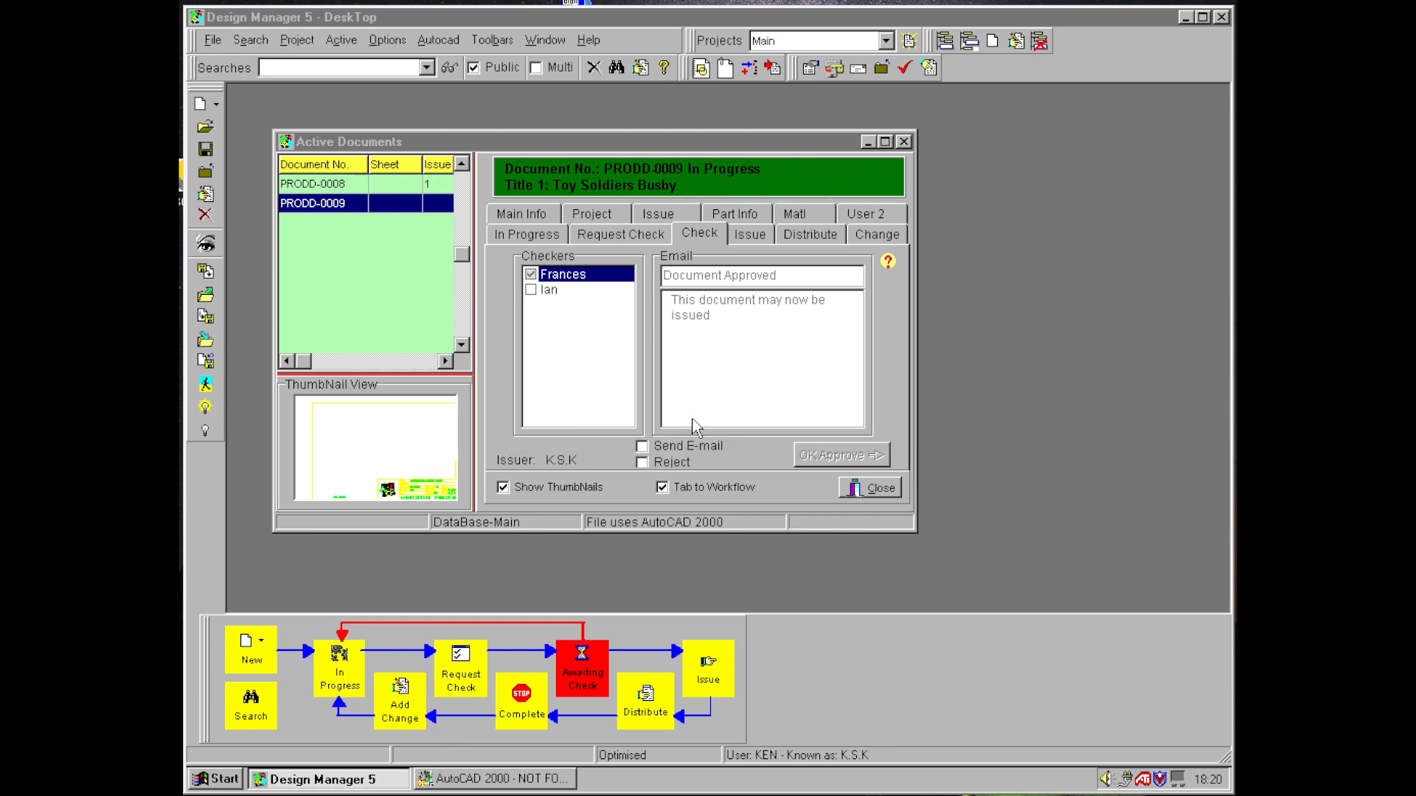
pyautogui.click(323, 204)
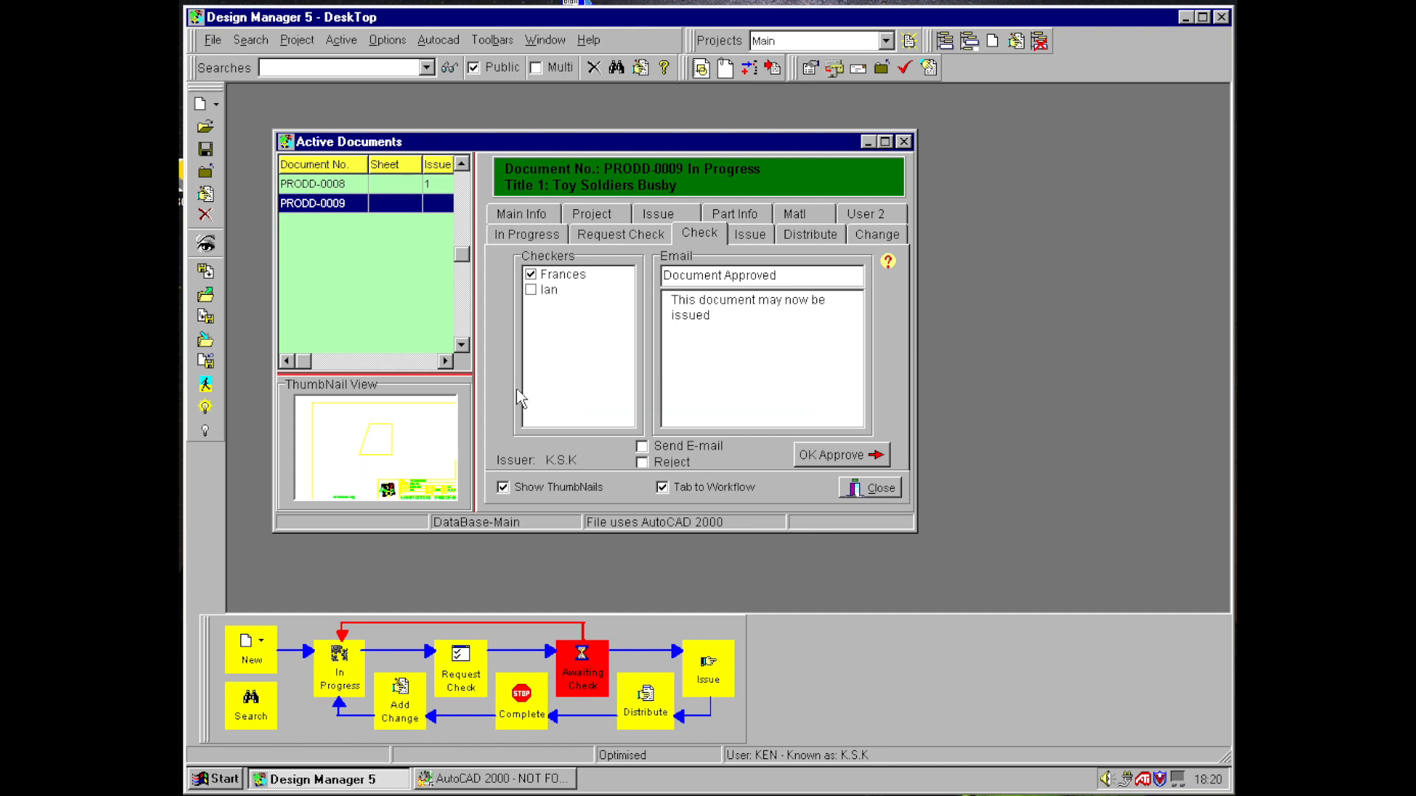
pyautogui.click(641, 462)
pyautogui.click(764, 338)
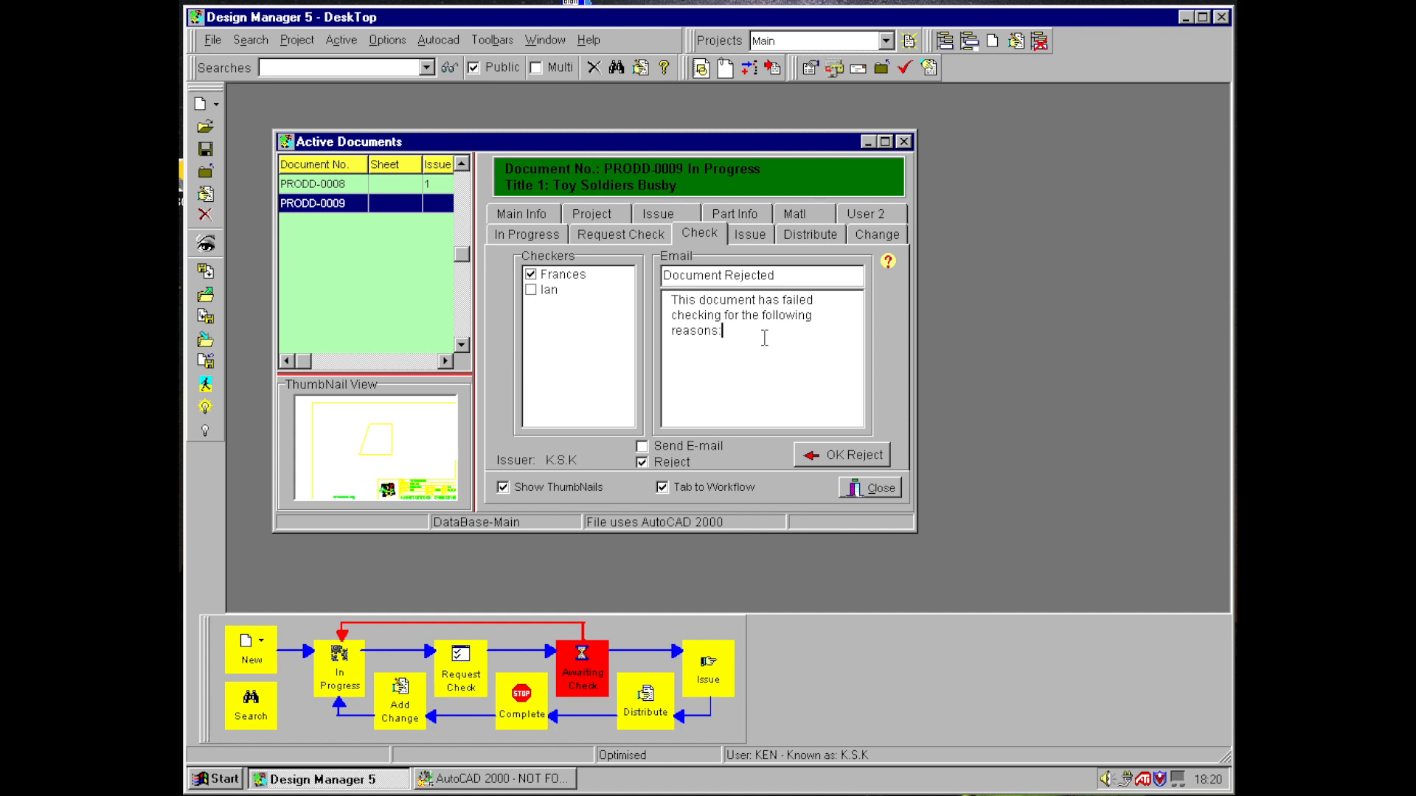
pyautogui.press('Return')
pyautogui.write('Peak Missing')
pyautogui.write(', see markup')
# - Open the drawing in the viewer, start a redline markup and draw a red leader line down and left from beside the outline's lower-left corner
pyautogui.click(209, 246)
pyautogui.moveTo(607, 169); pyautogui.dragTo(651, 111)
pyautogui.click(365, 566)
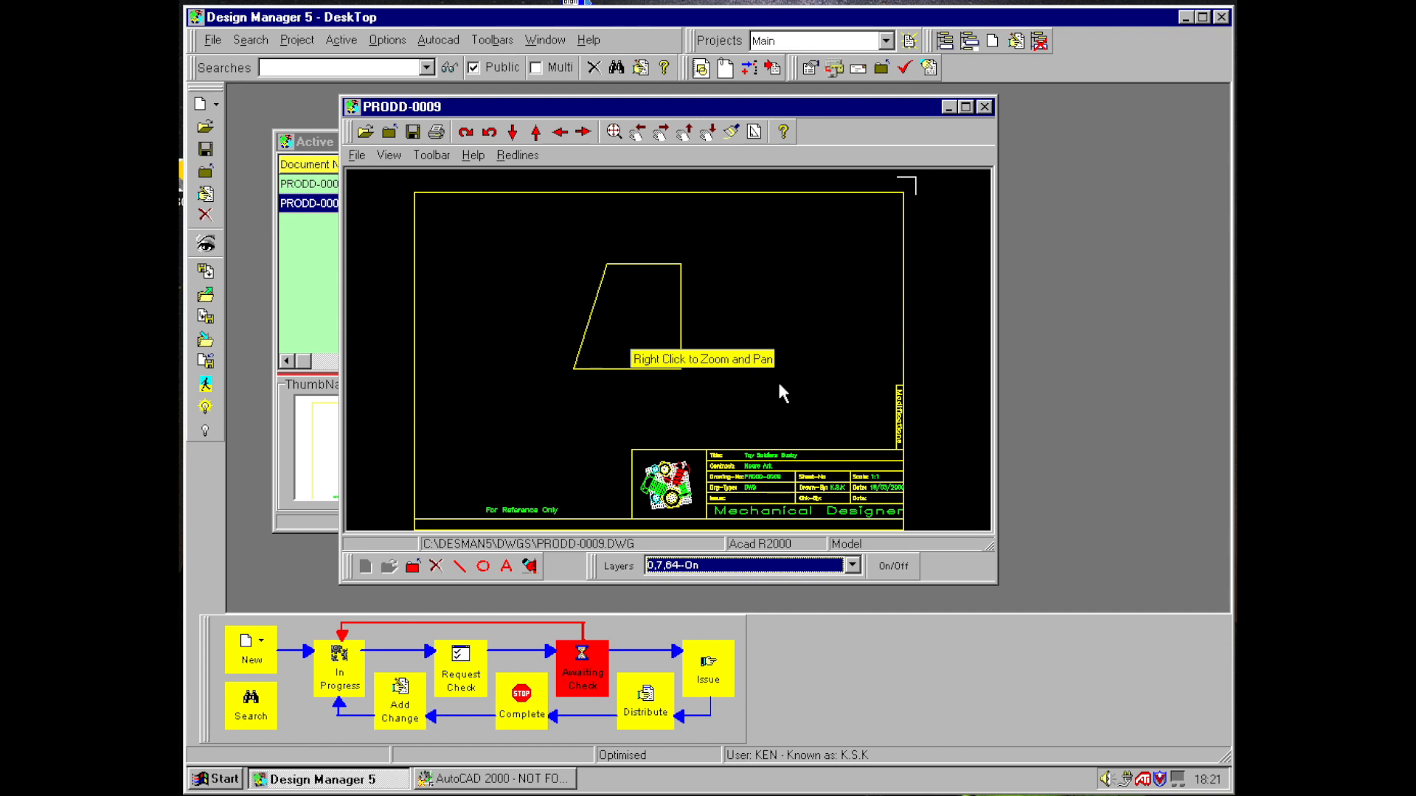
pyautogui.click(459, 566)
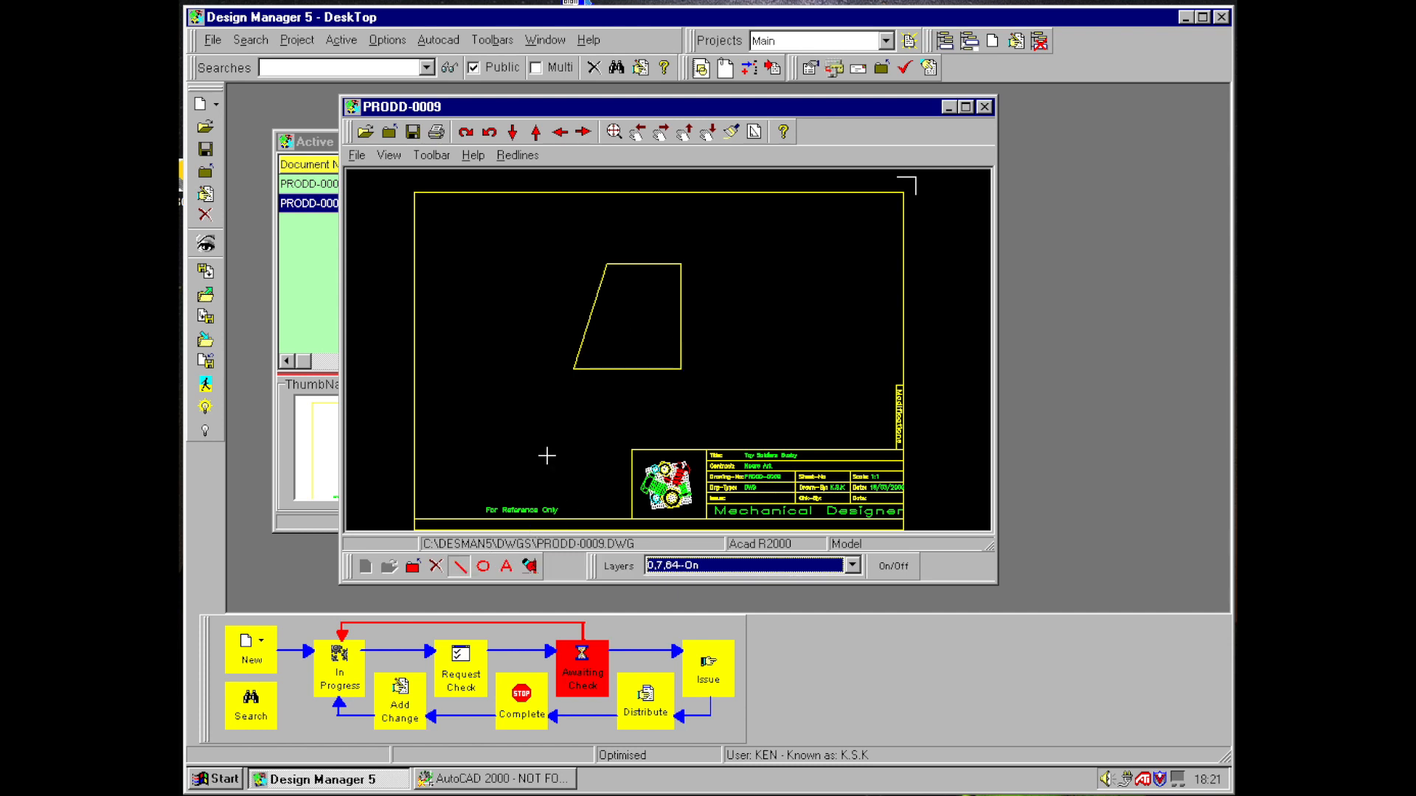
pyautogui.click(556, 371)
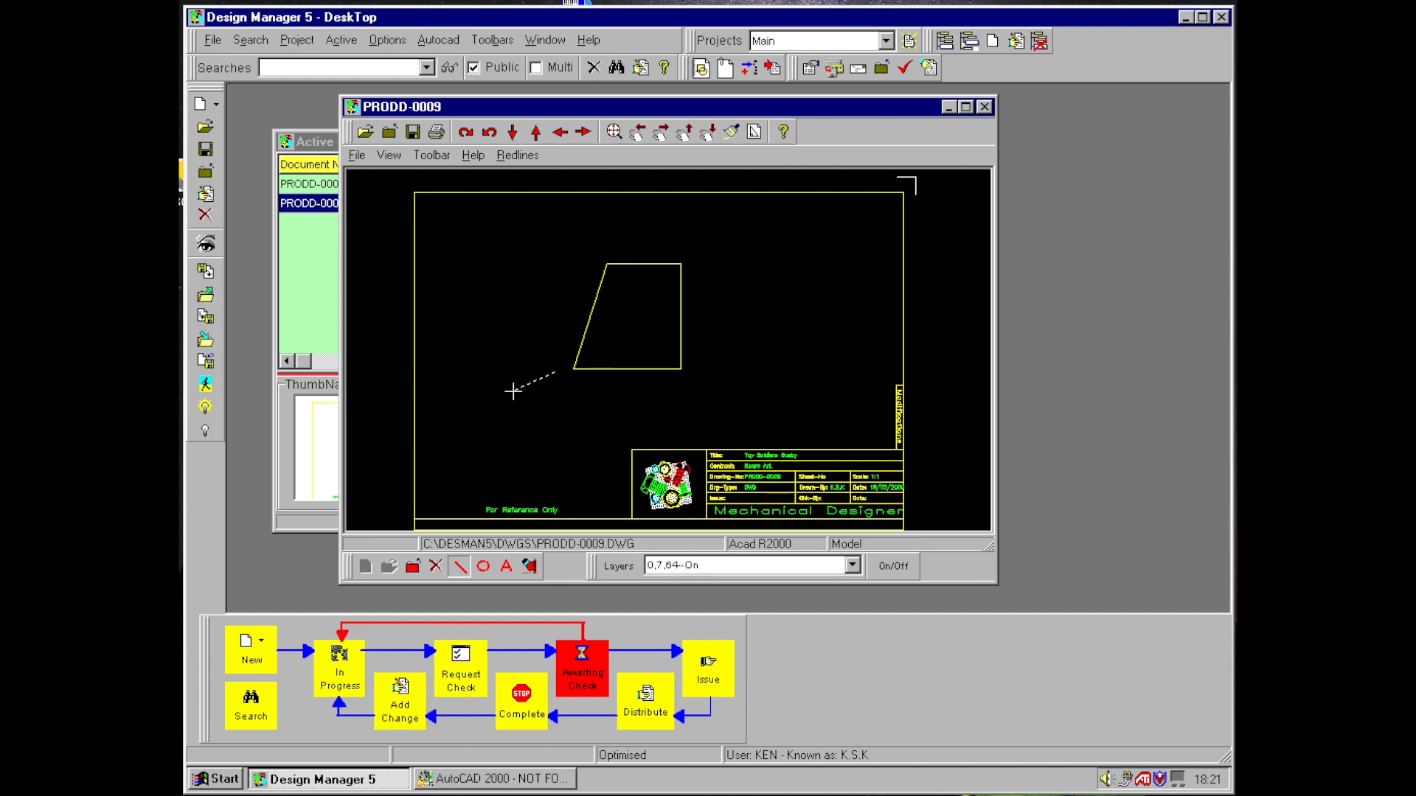
pyautogui.click(502, 394)
# - Add the redline text "Peak goes here" at height 5.0 below the outer end of the red leader line
pyautogui.click(512, 569)
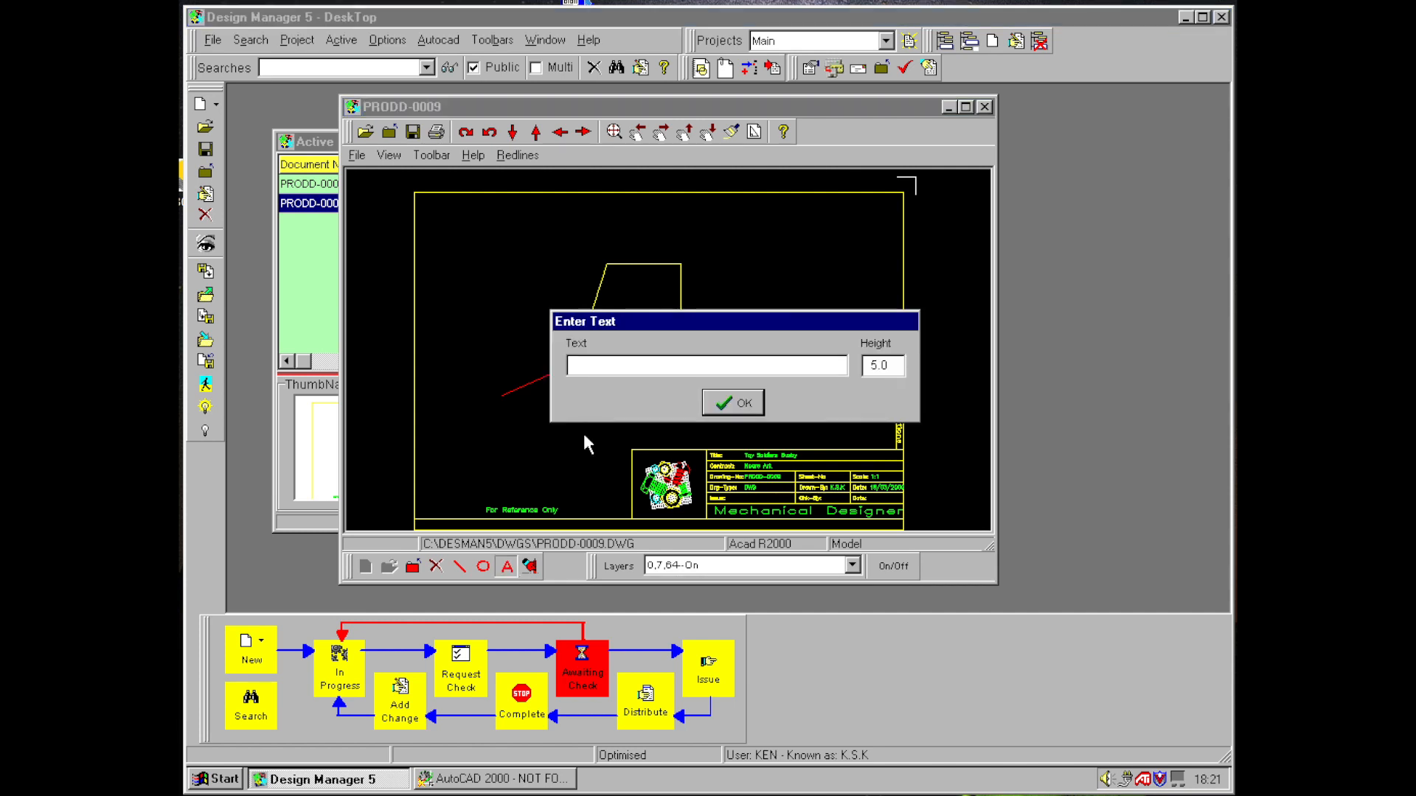
pyautogui.write('Peak goes here')
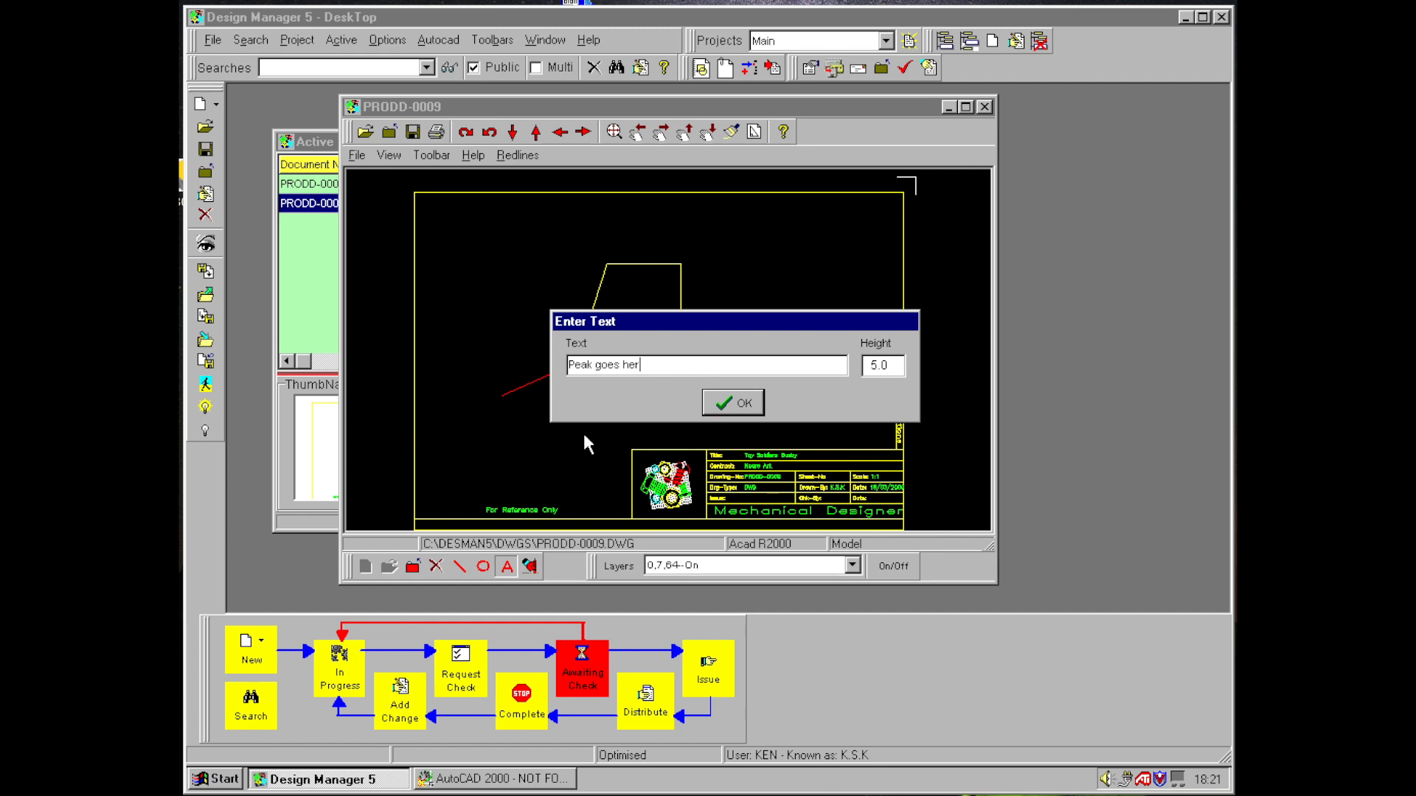
pyautogui.click(729, 411)
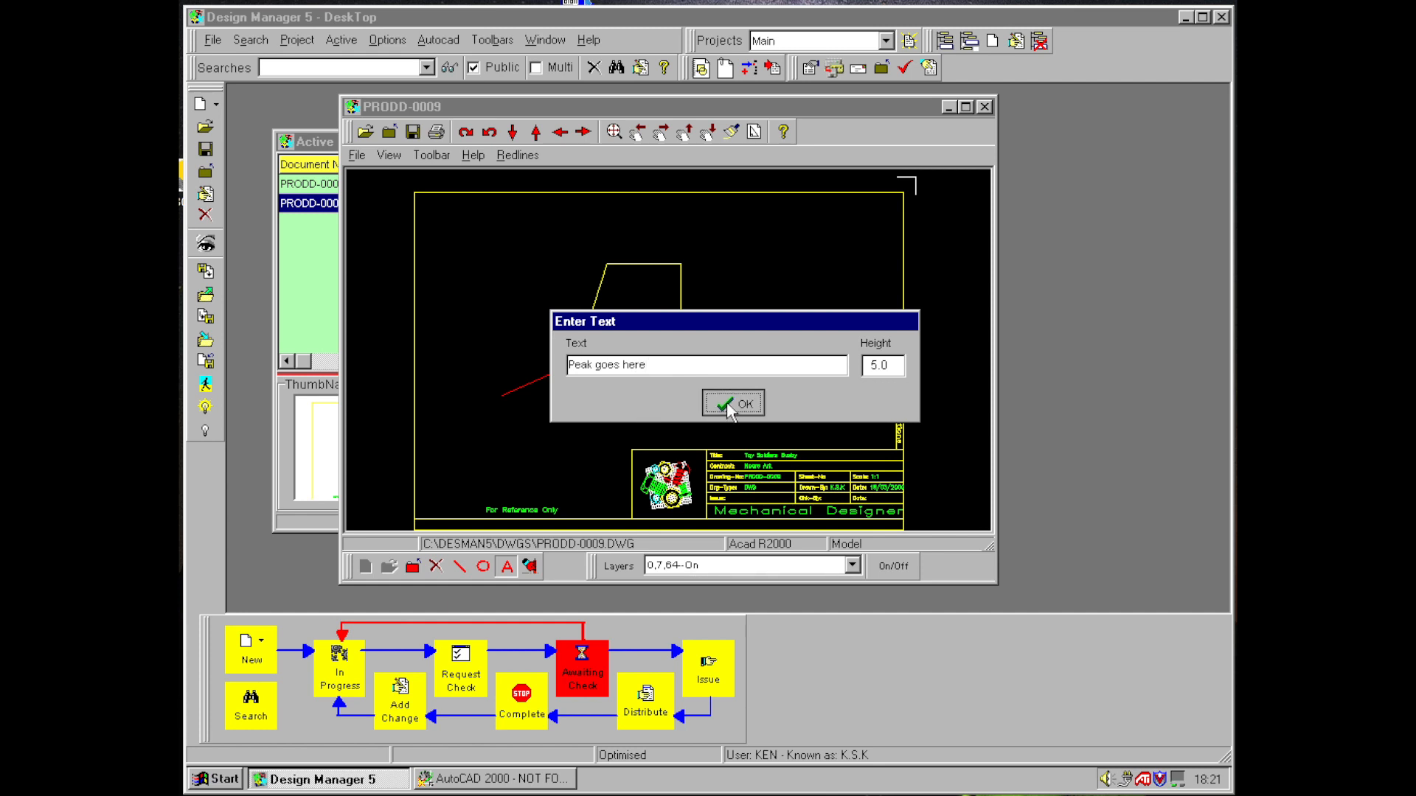
pyautogui.click(459, 418)
pyautogui.click(554, 410)
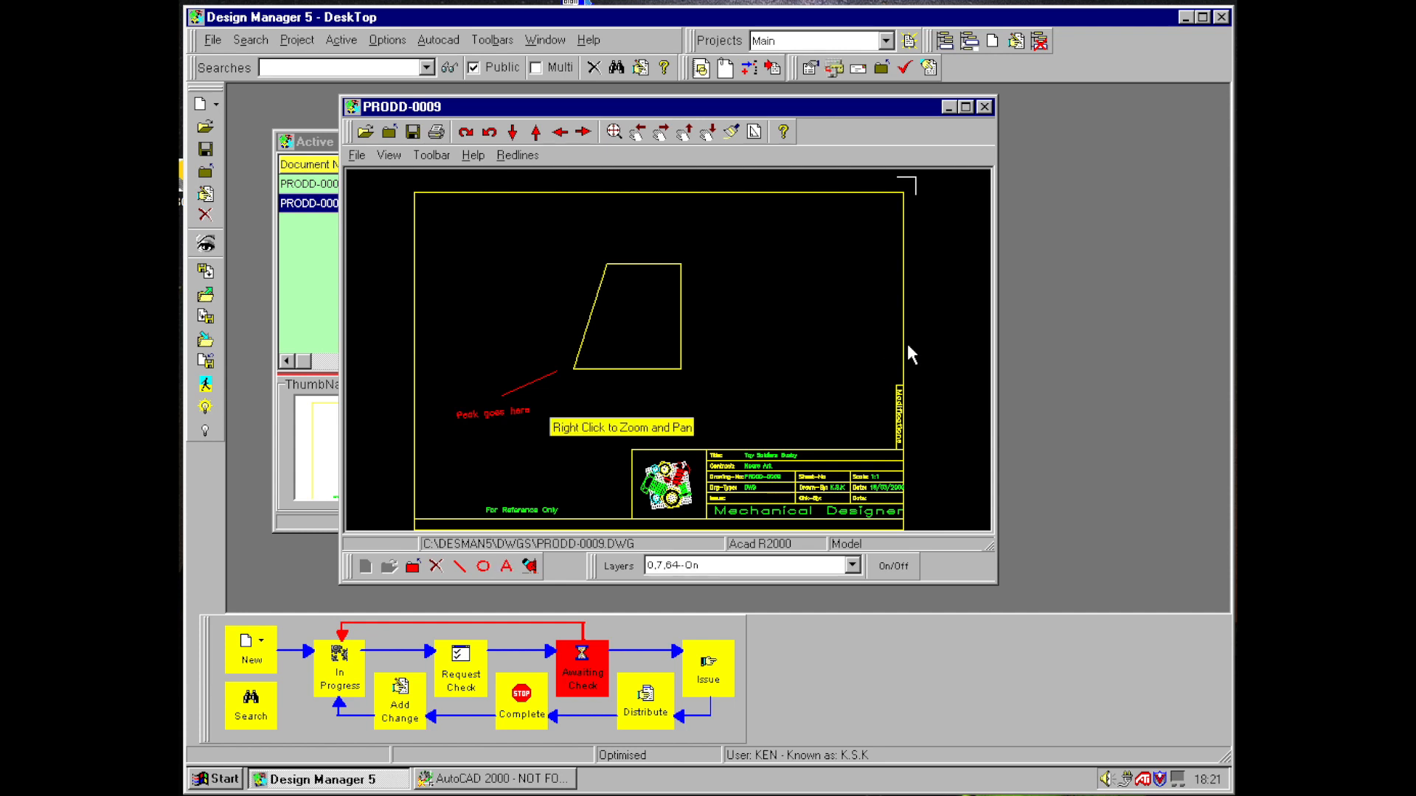
# - Close the markup viewer and confirm the rejection, and resubmit the document for checking with the default request message
pyautogui.click(985, 108)
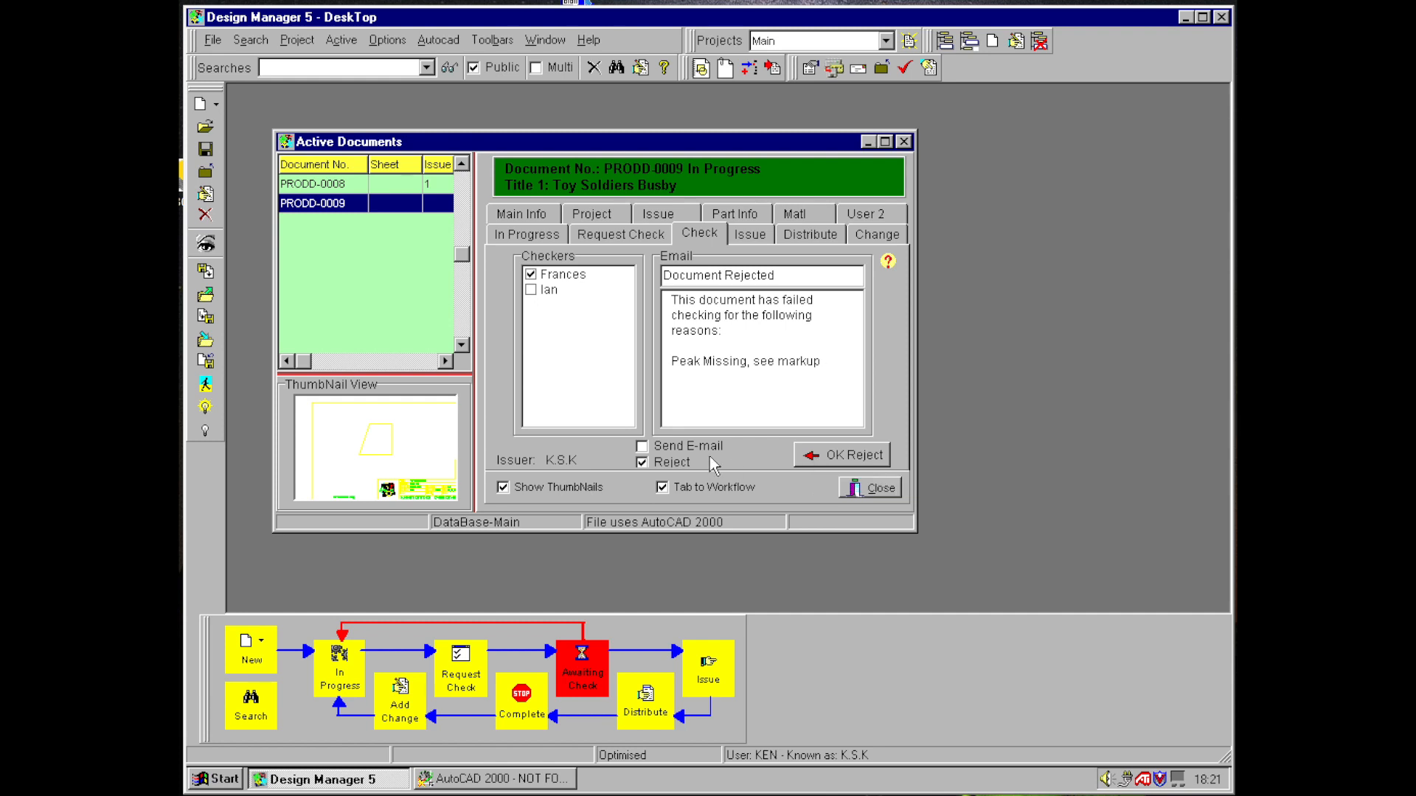
pyautogui.click(824, 461)
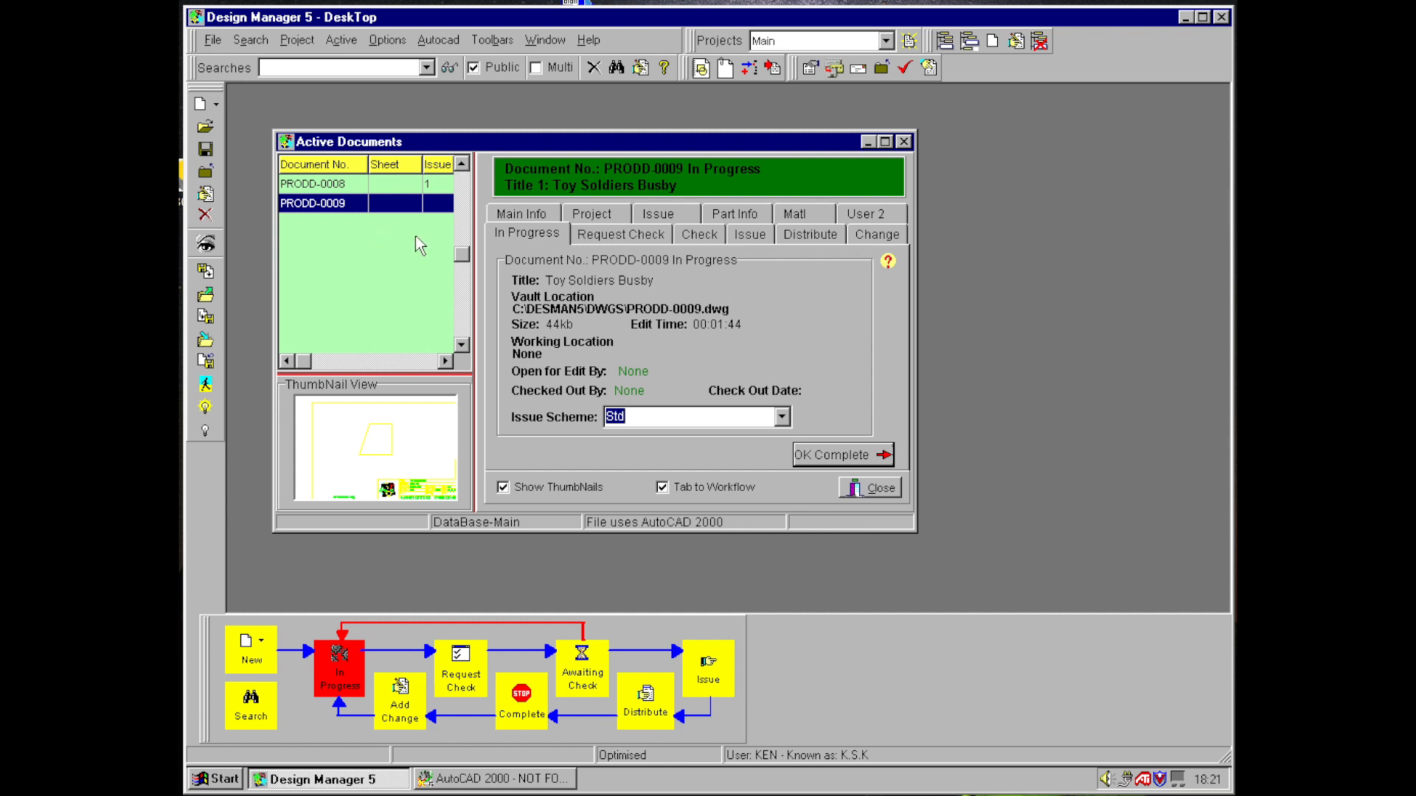
pyautogui.click(811, 457)
pyautogui.click(826, 449)
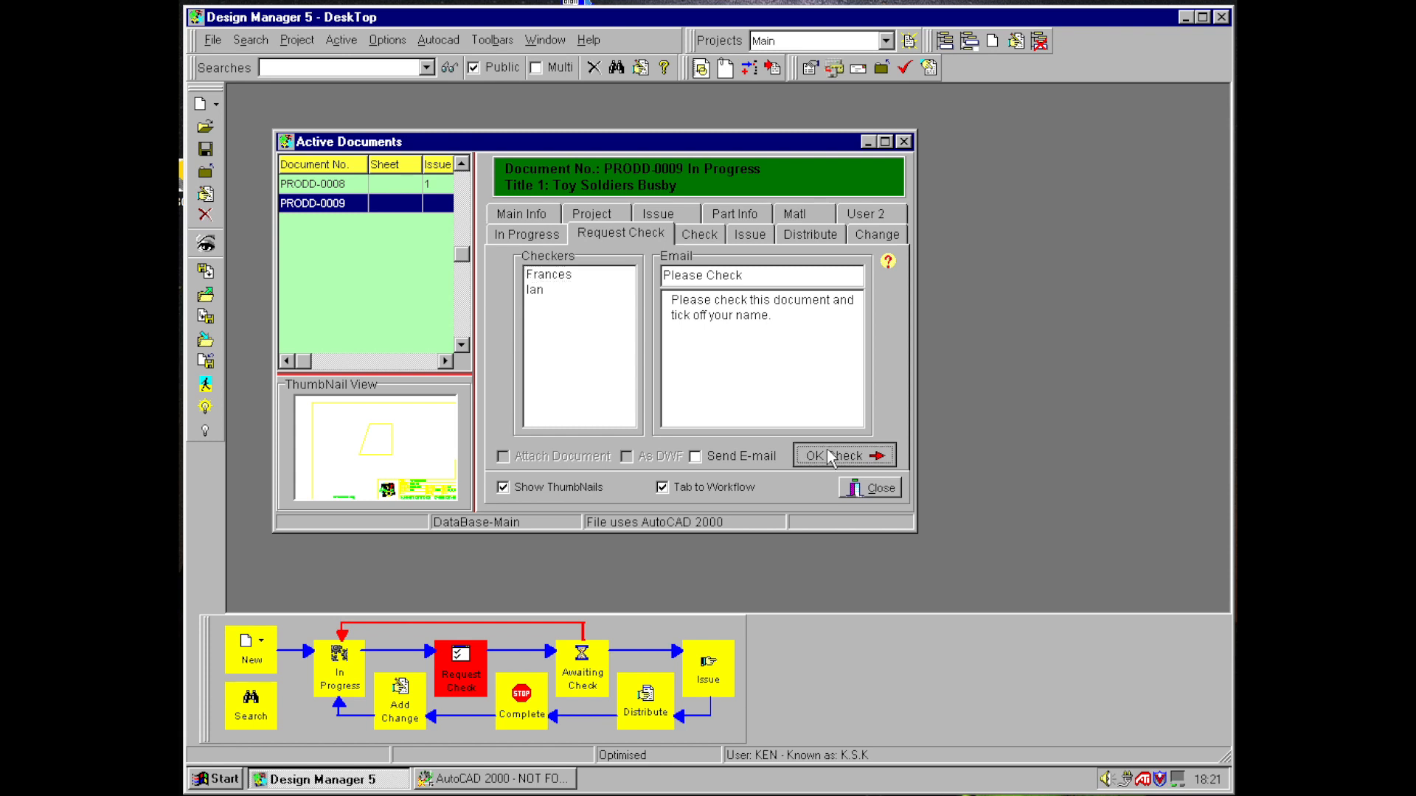
# - Tick both checkers' names and approve the document for issue without sending an e-mail
pyautogui.click(531, 275)
pyautogui.click(685, 417)
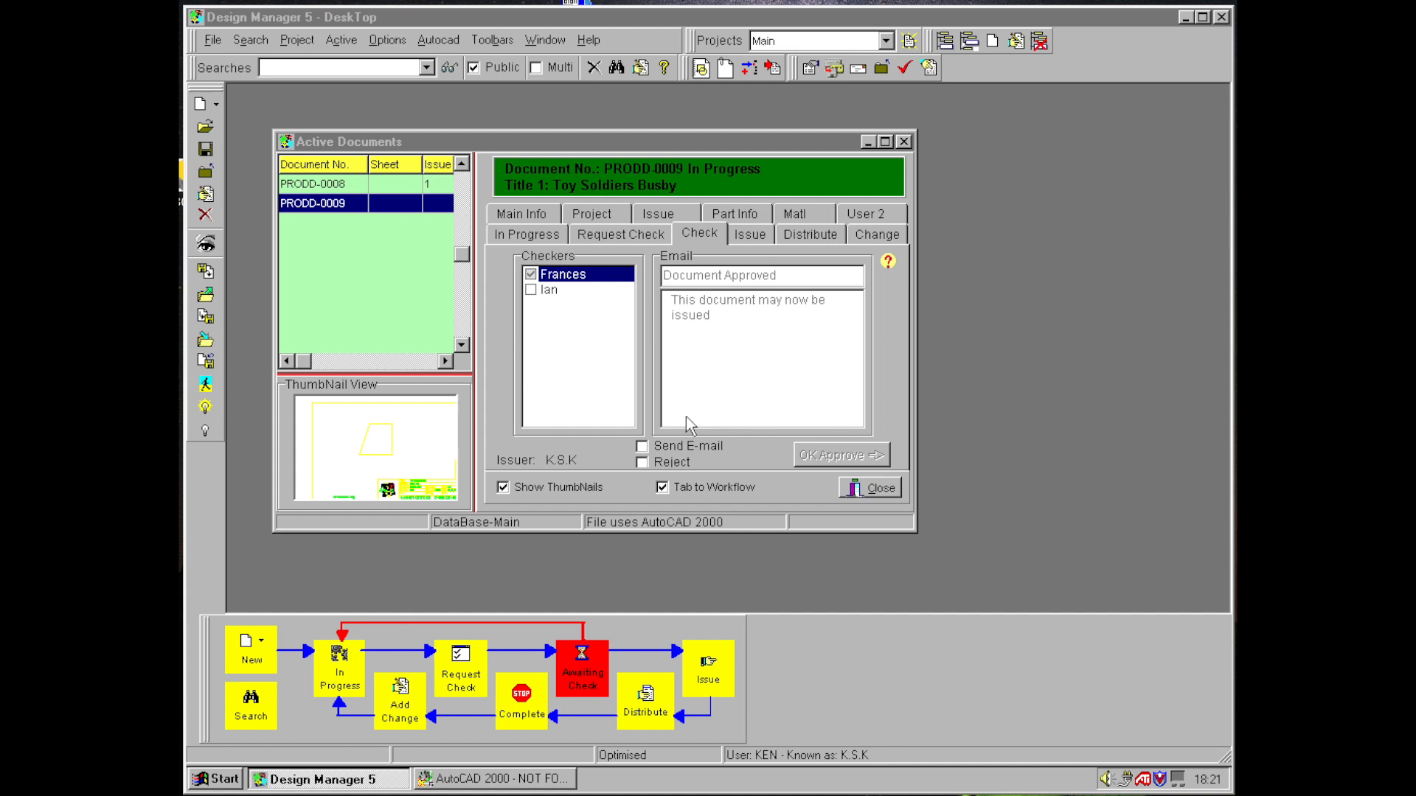
pyautogui.click(531, 290)
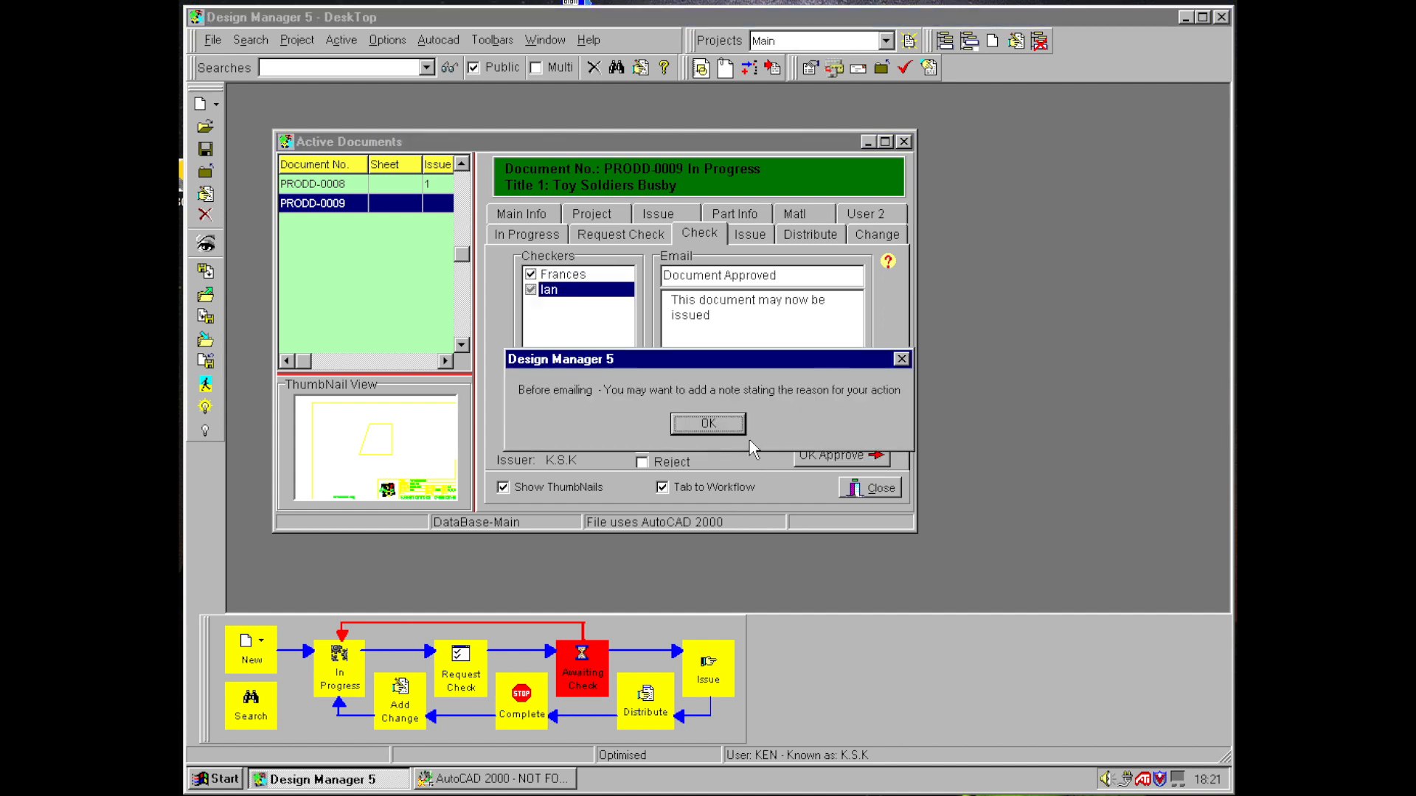
pyautogui.click(720, 427)
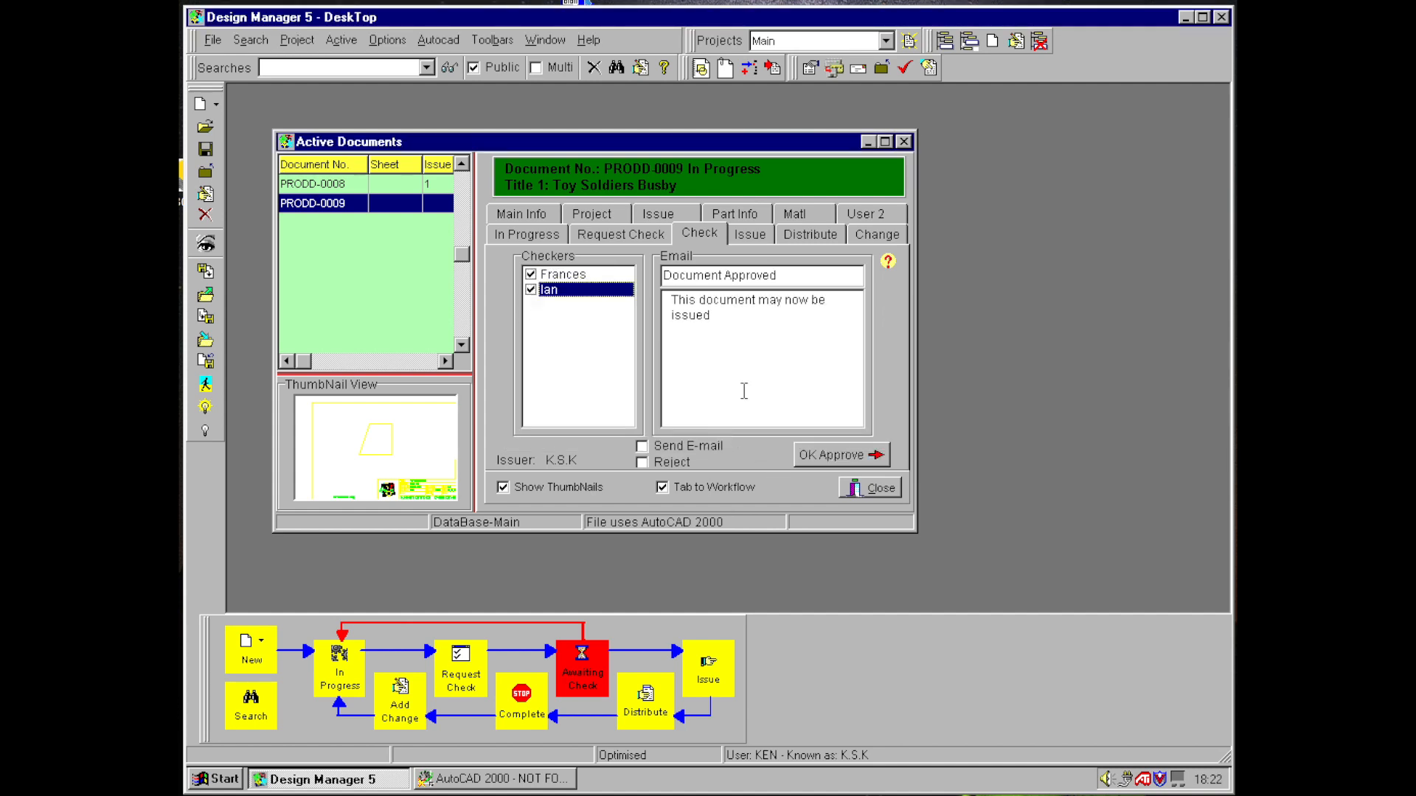
pyautogui.click(835, 456)
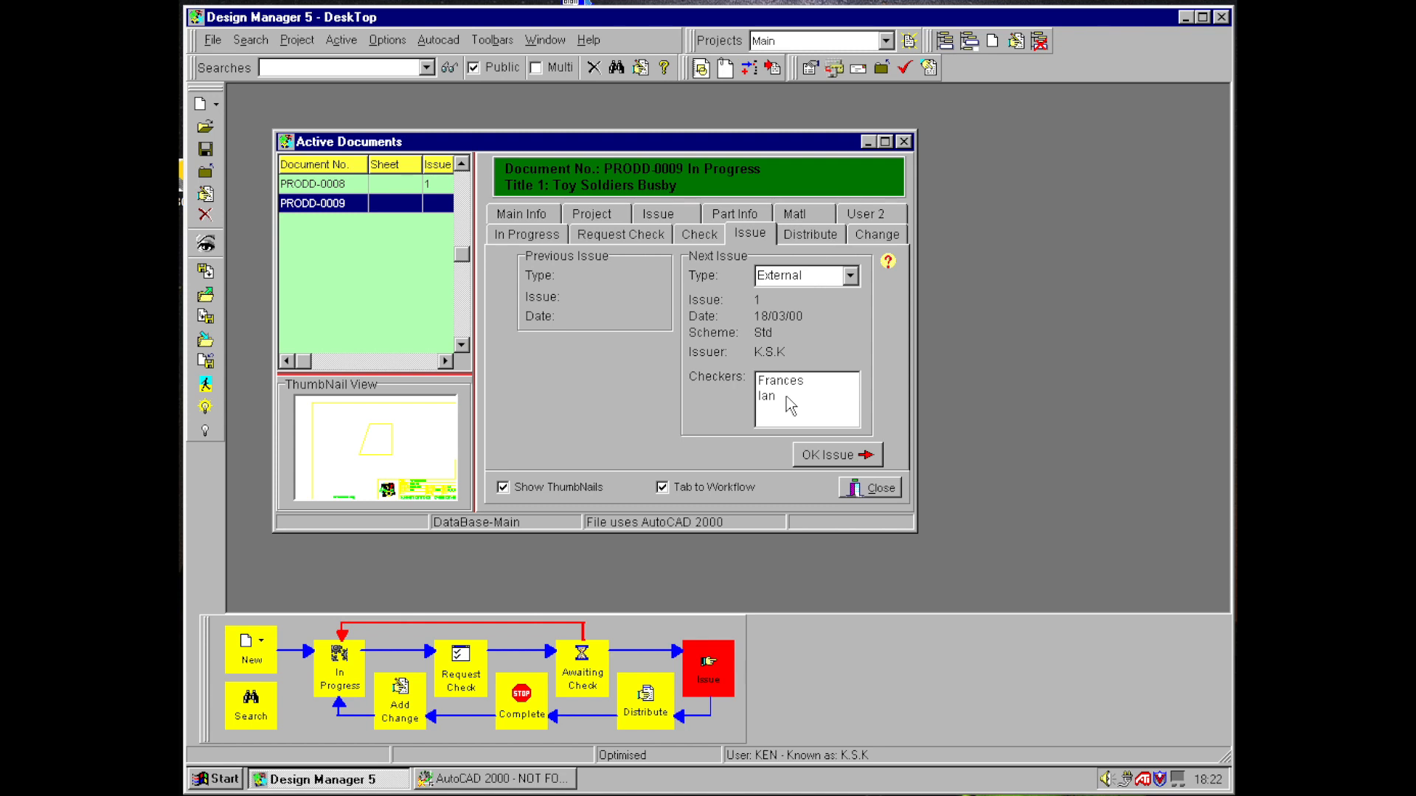
# - Issue the document externally as issue 1, declining the drawing title block update
pyautogui.click(804, 457)
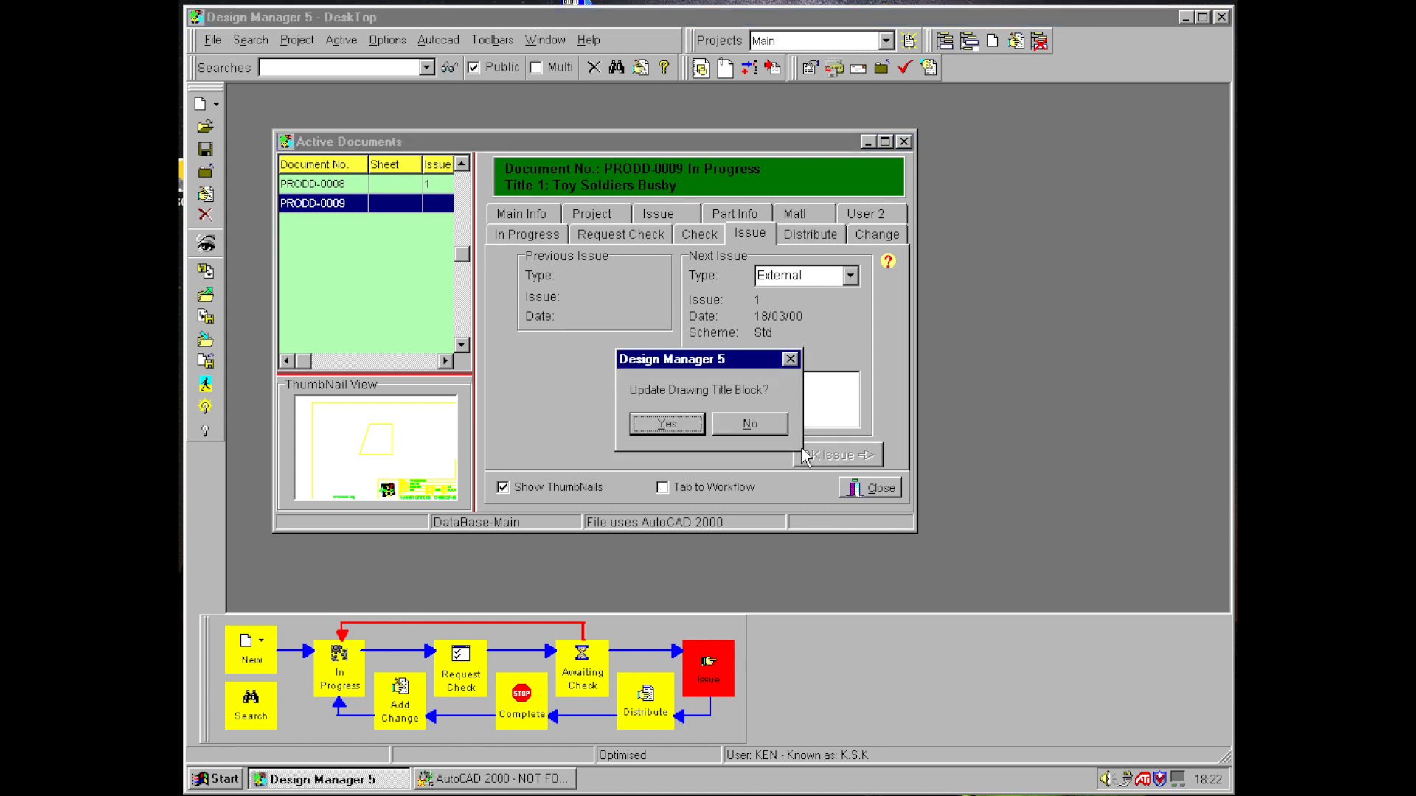
pyautogui.moveTo(741, 356); pyautogui.dragTo(703, 339)
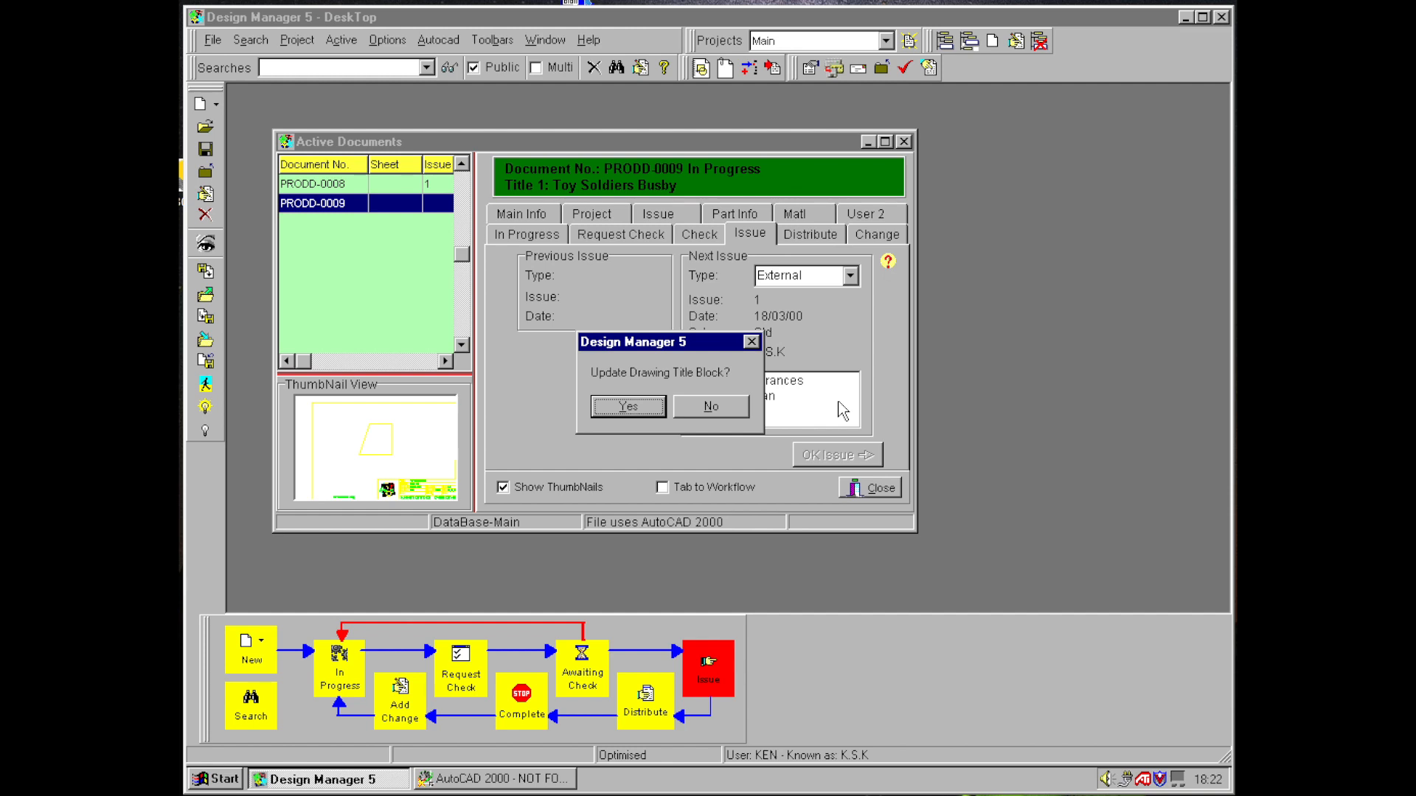
pyautogui.click(742, 410)
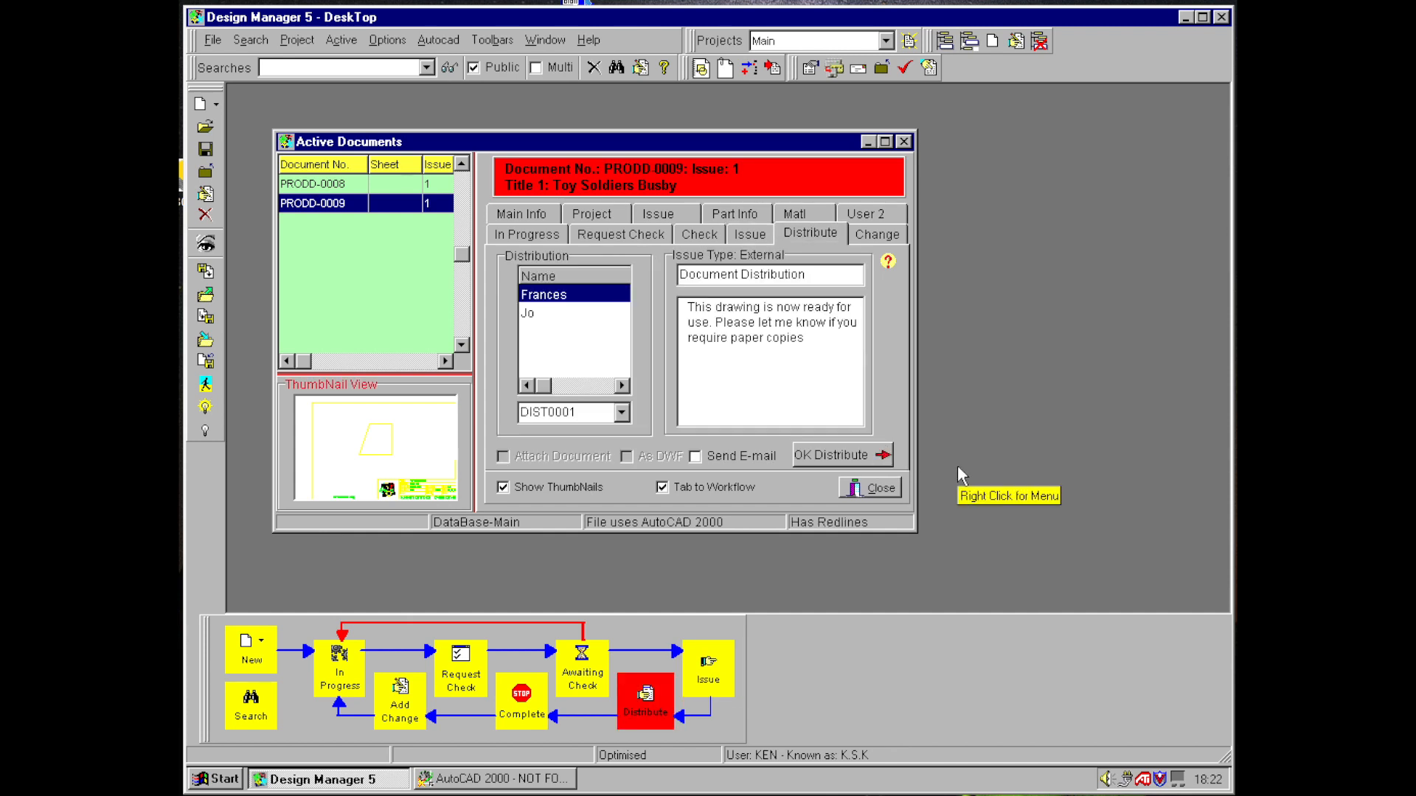
# - Distribute the issued document to distribution list DIST0001 with the default message, without sending an e-mail
pyautogui.click(535, 319)
pyautogui.click(535, 299)
pyautogui.click(526, 314)
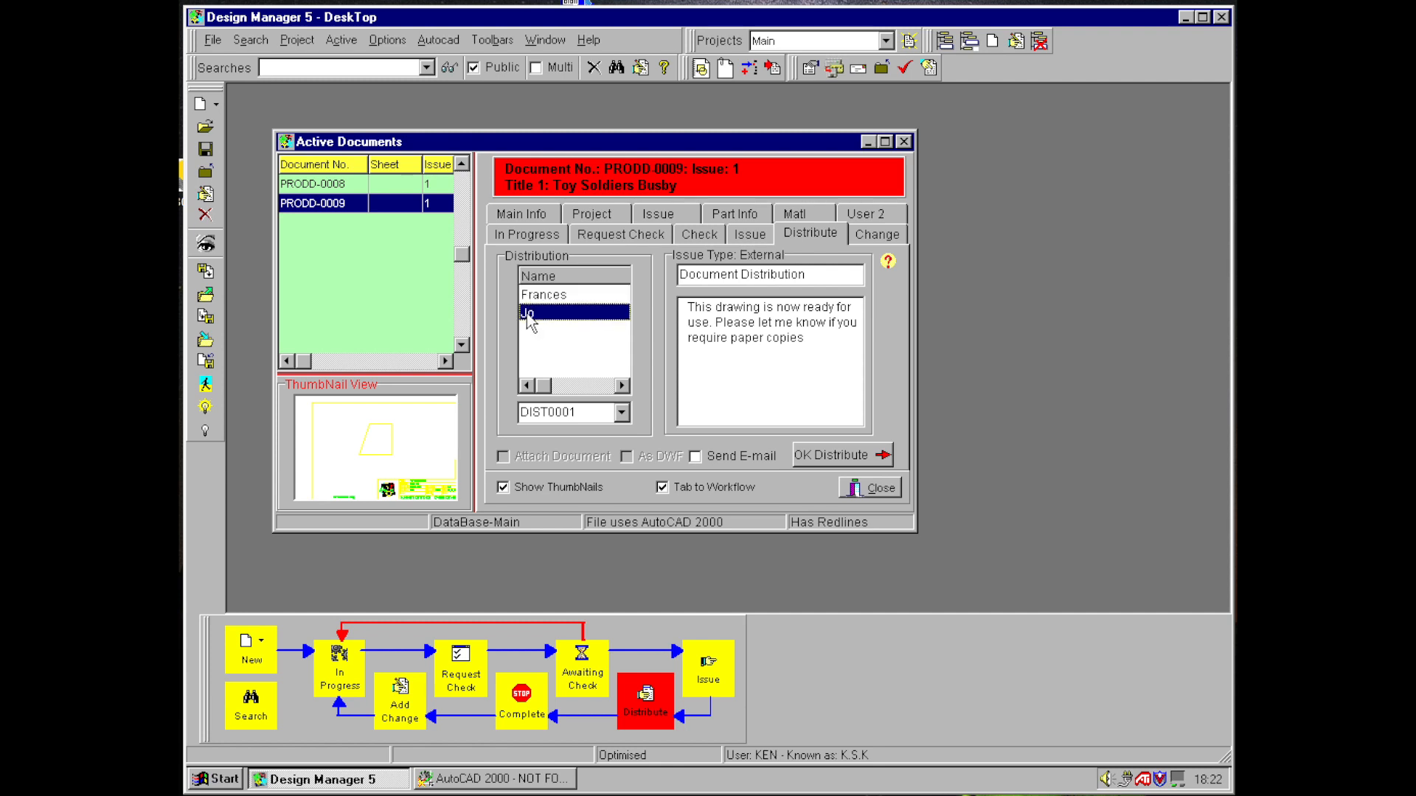
pyautogui.moveTo(845, 373)
pyautogui.click(823, 456)
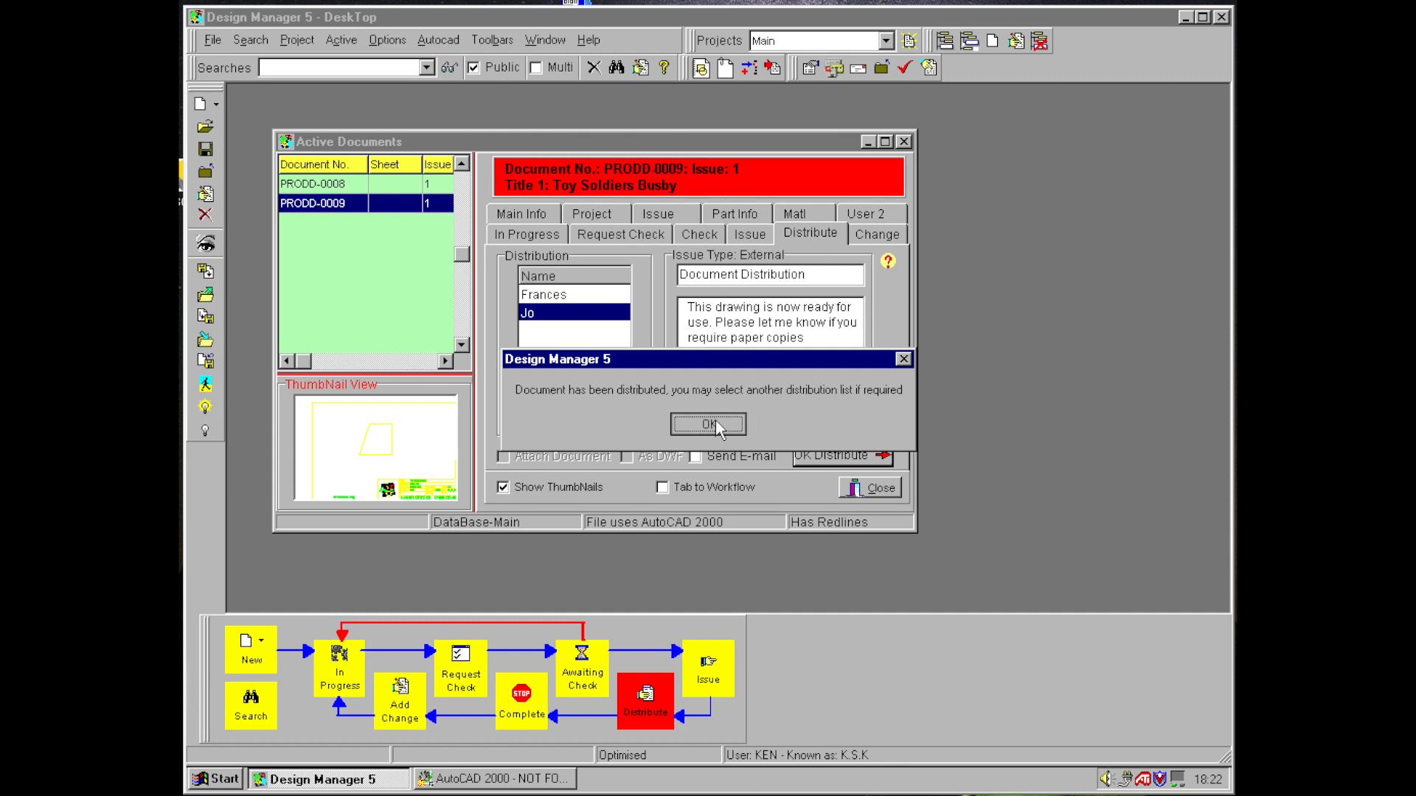
pyautogui.click(718, 425)
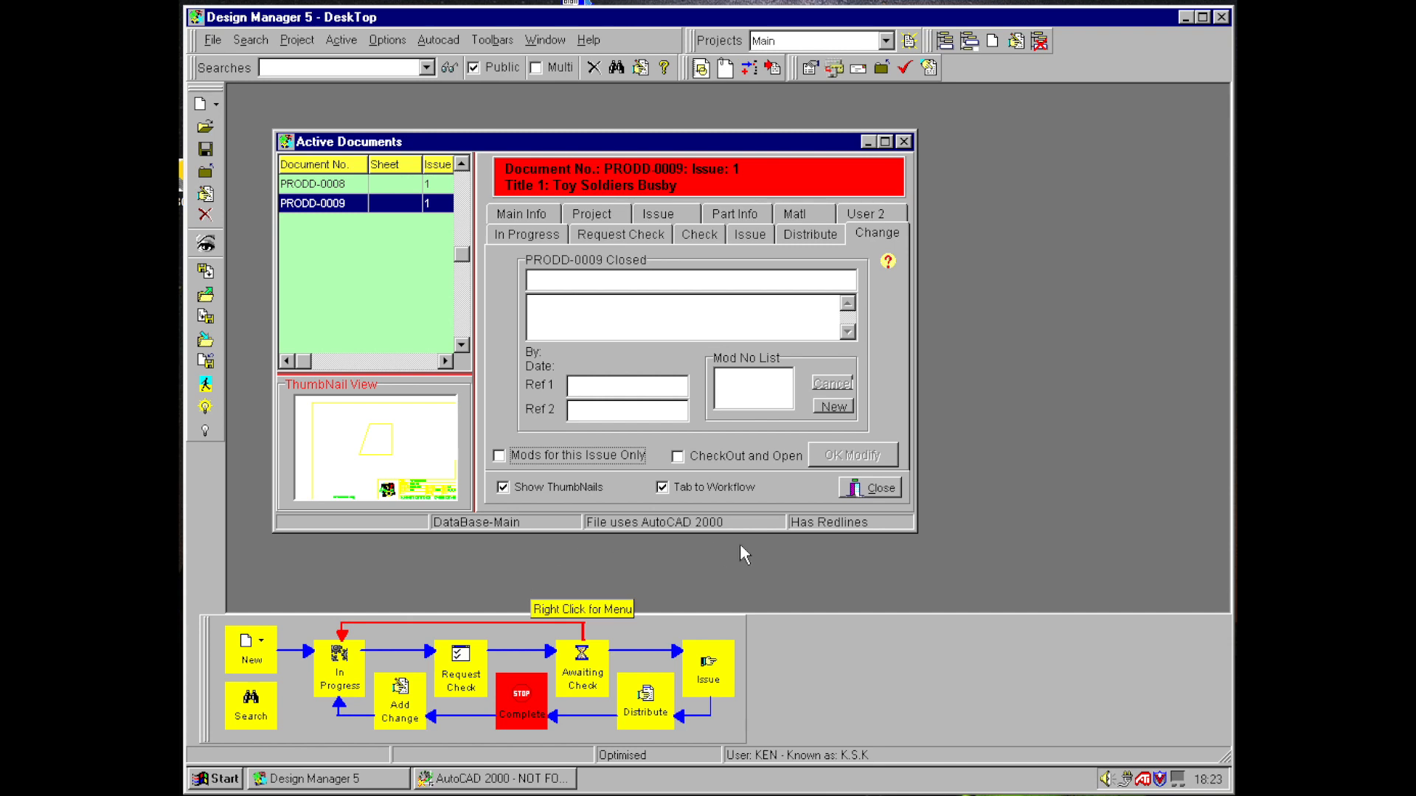
# - Start a new modification for PRODD-0009 with the subject "Feather Added" and the details "Customer requirement"
pyautogui.click(833, 407)
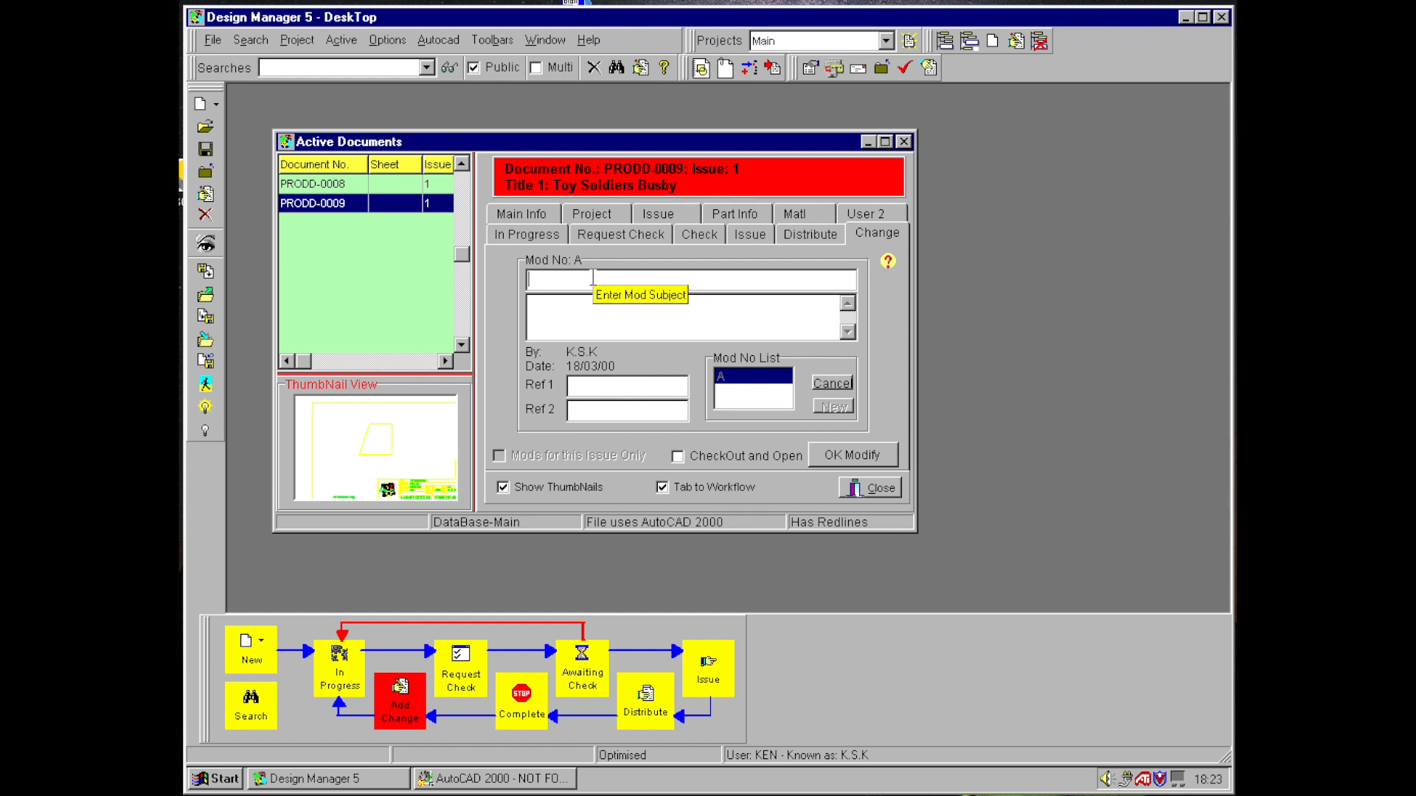
pyautogui.write('Feather ')
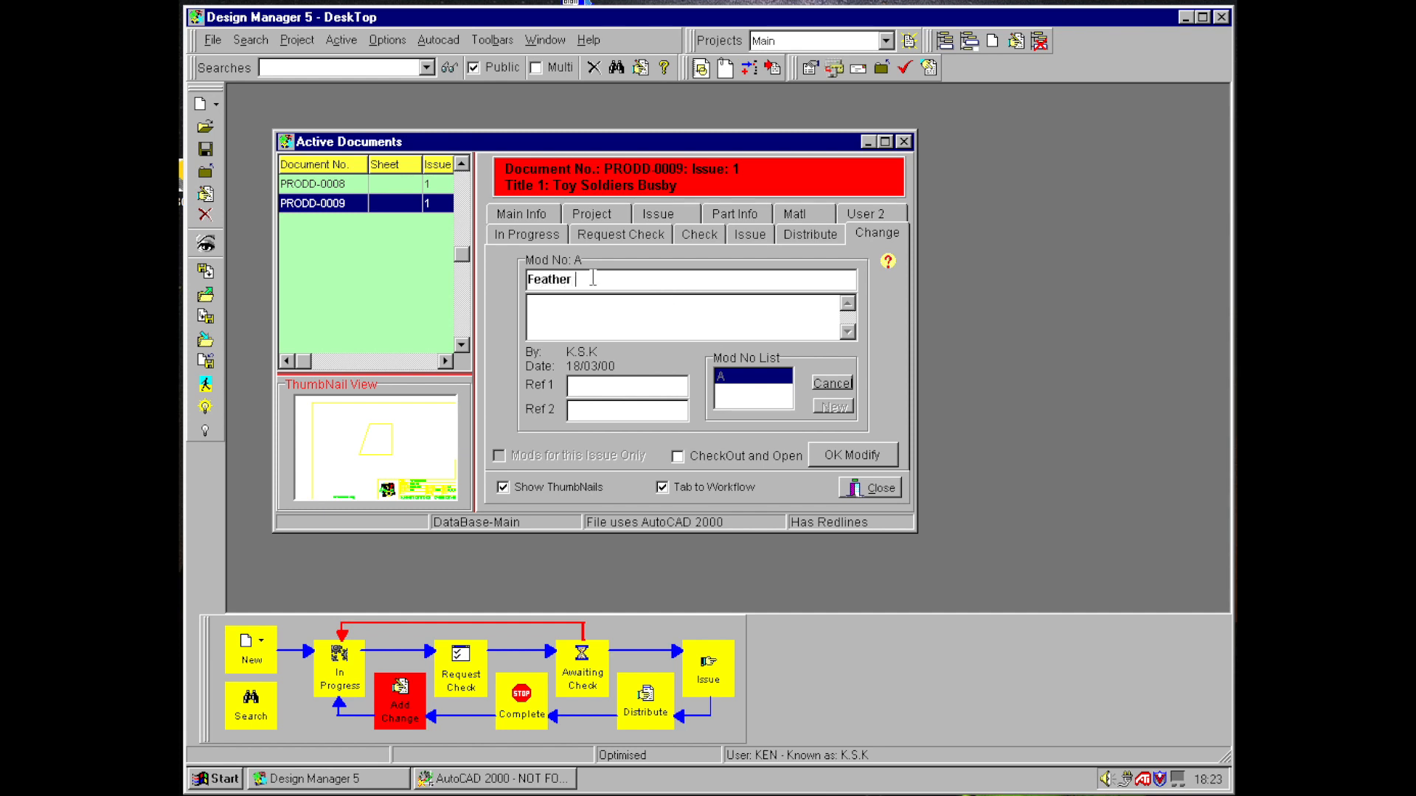
pyautogui.write('Added')
pyautogui.click(585, 304)
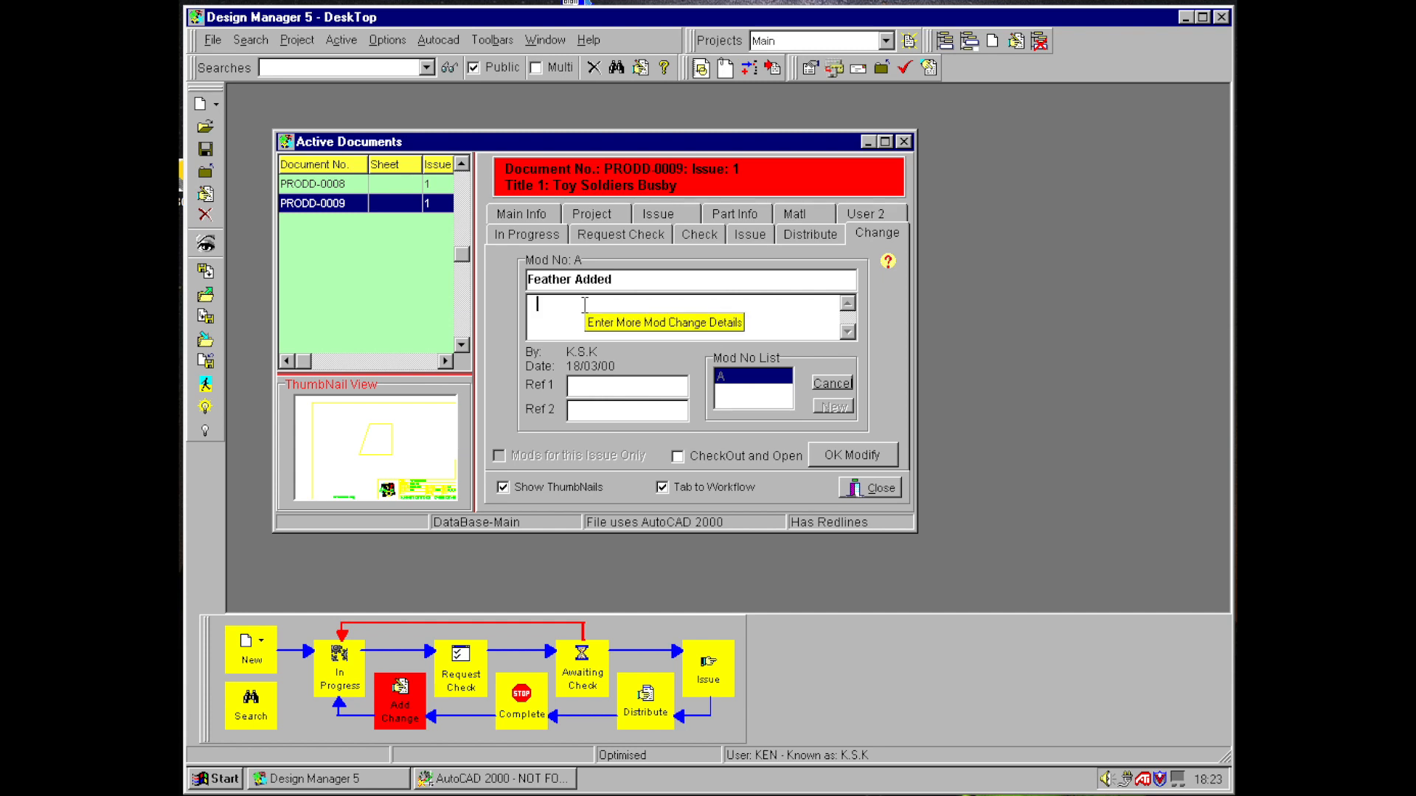
pyautogui.write('Cust')
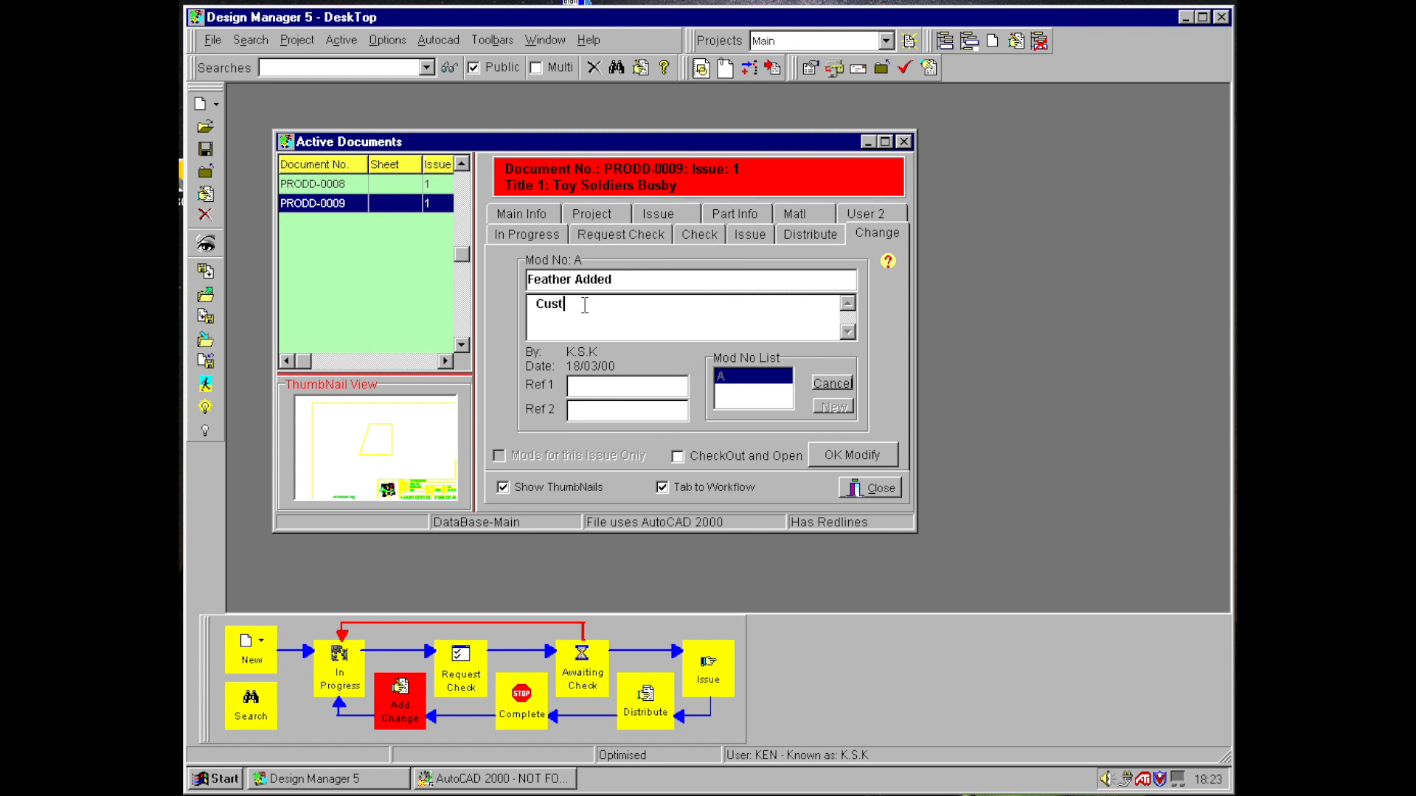
pyautogui.write('omer requirement')
# - Set the modification's Ref 1 to ECN3434 and Ref 2 to A-2, and confirm it with the drawing checked out and opened
pyautogui.click(639, 390)
pyautogui.write('ECN')
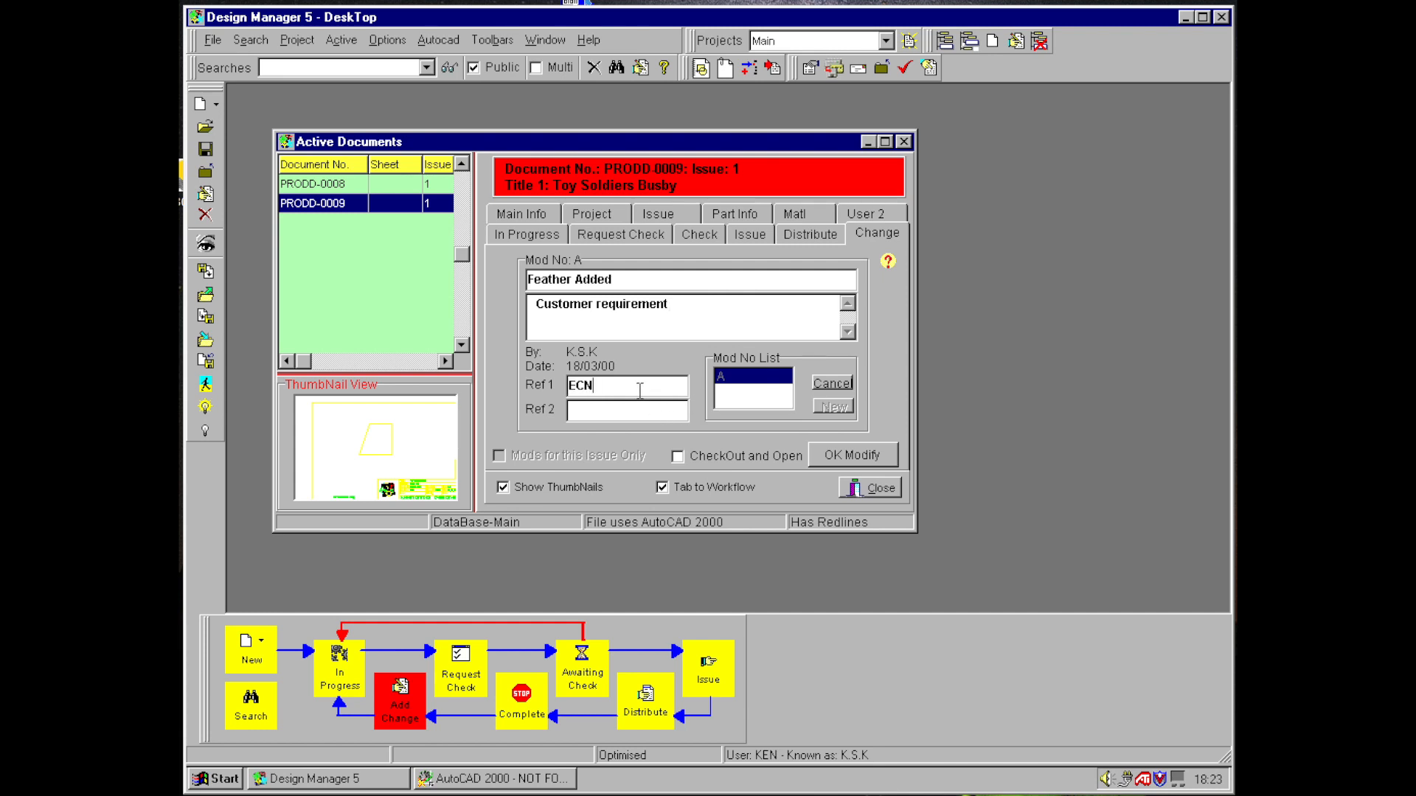
pyautogui.write('3434')
pyautogui.click(616, 417)
pyautogui.write('A-2')
pyautogui.click(683, 458)
pyautogui.click(838, 453)
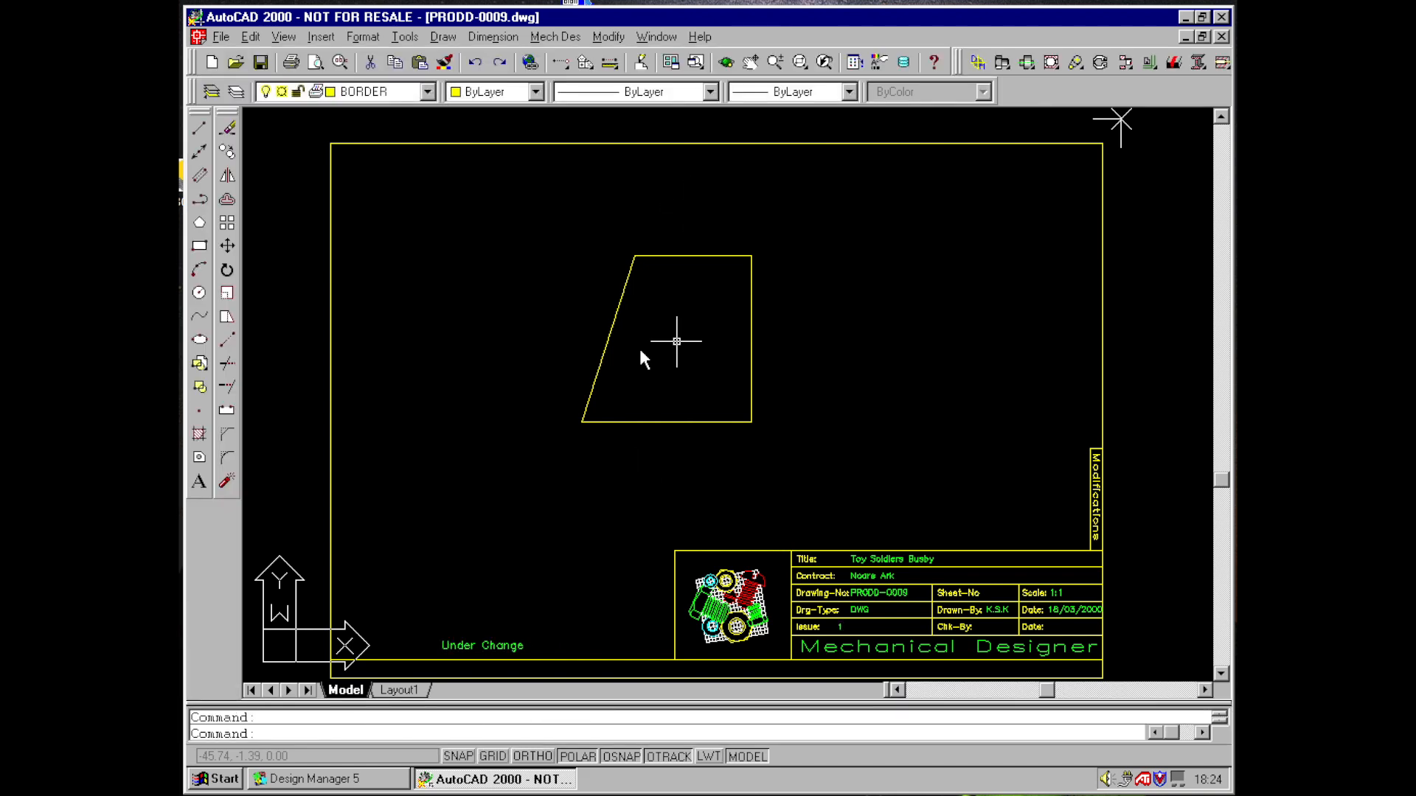
# - Draw a narrow slanted ellipse crossing the busby outline's top edge as the feather
pyautogui.write('ellipse')
pyautogui.press('Return')
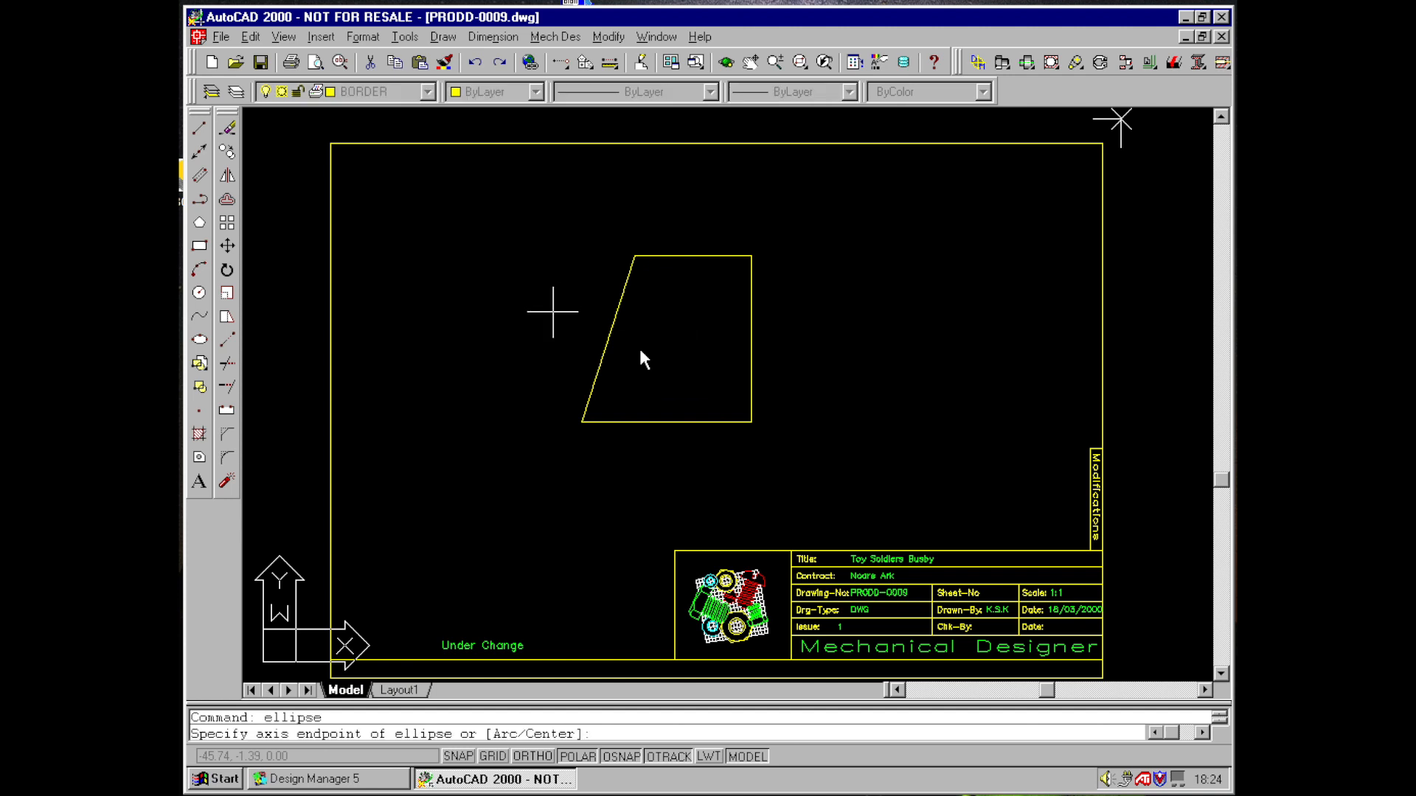
pyautogui.click(657, 321)
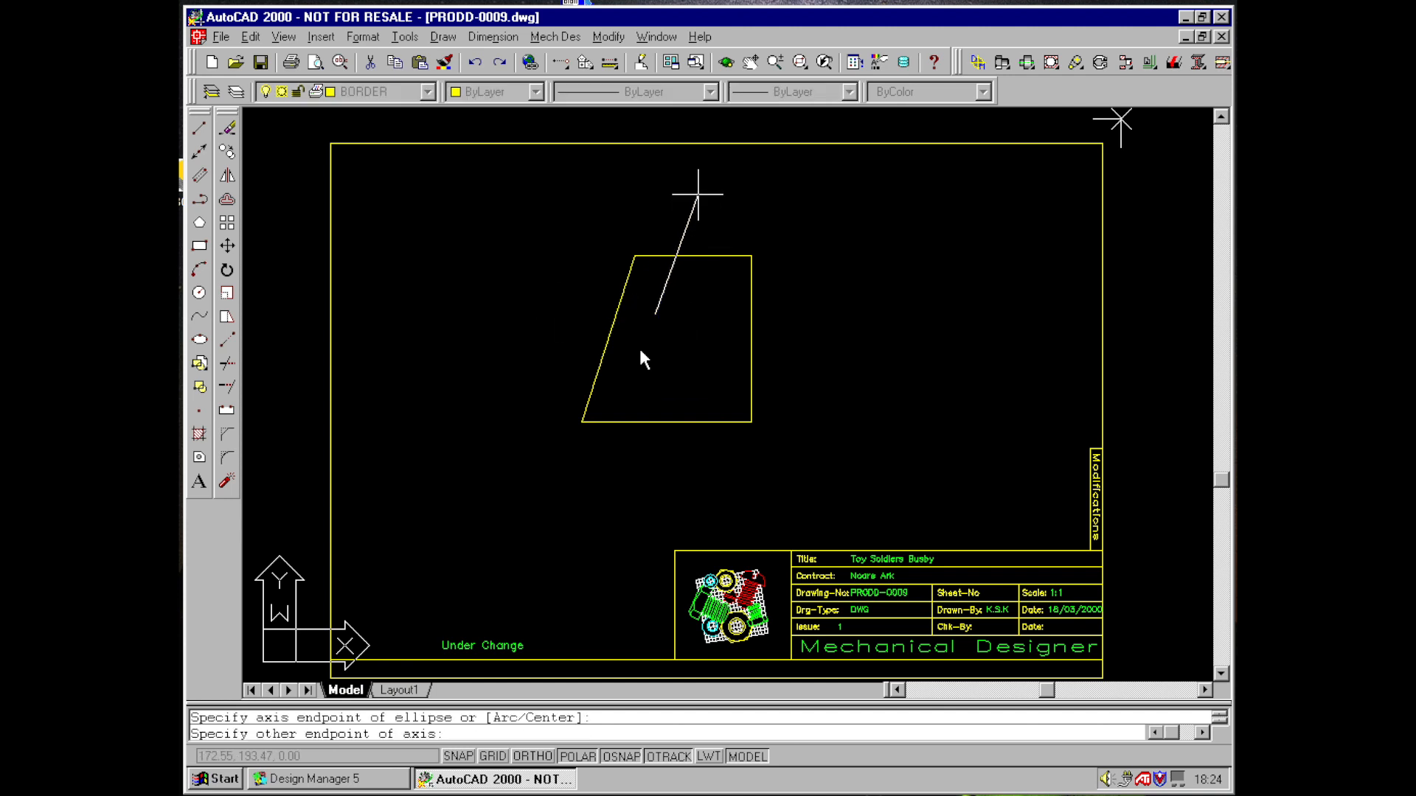
pyautogui.click(698, 196)
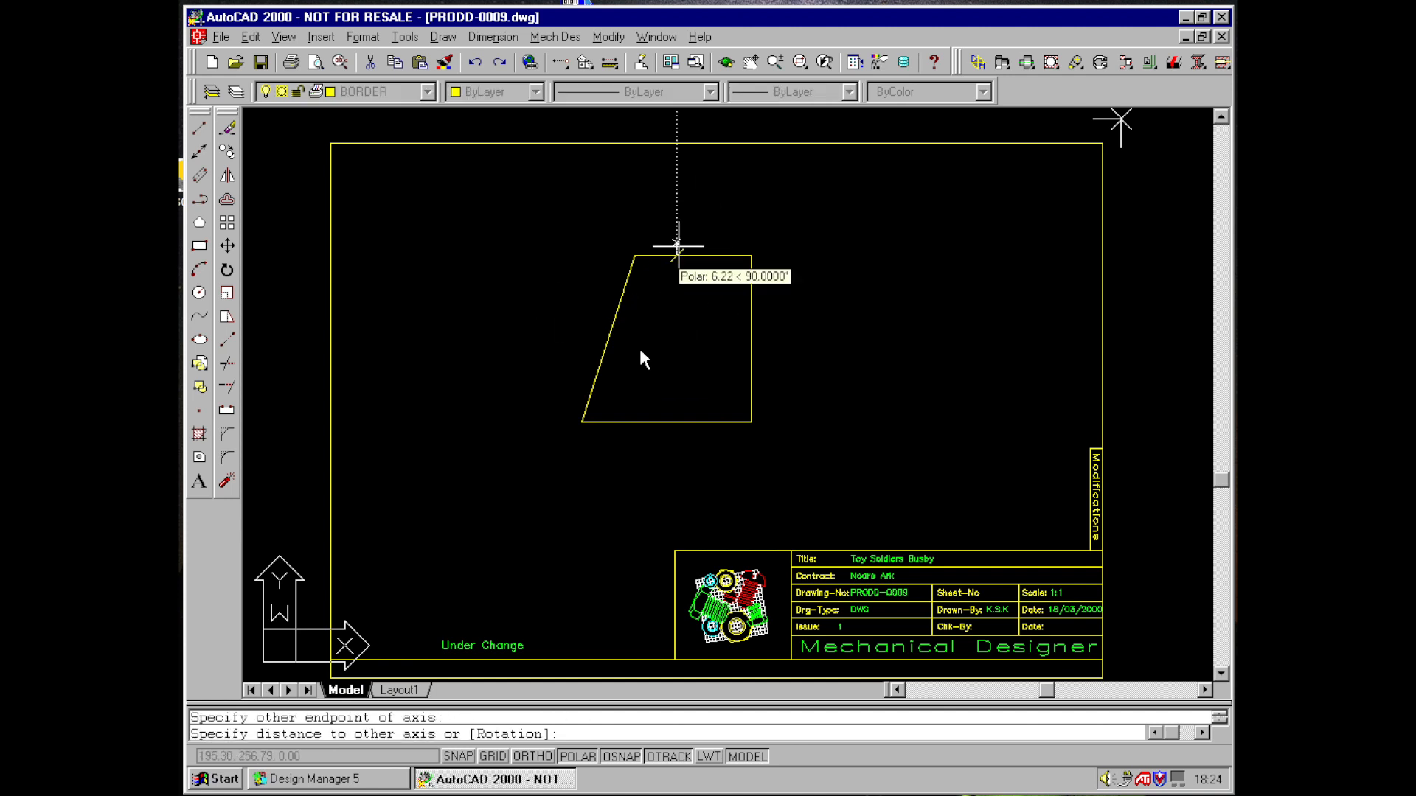
pyautogui.click(677, 240)
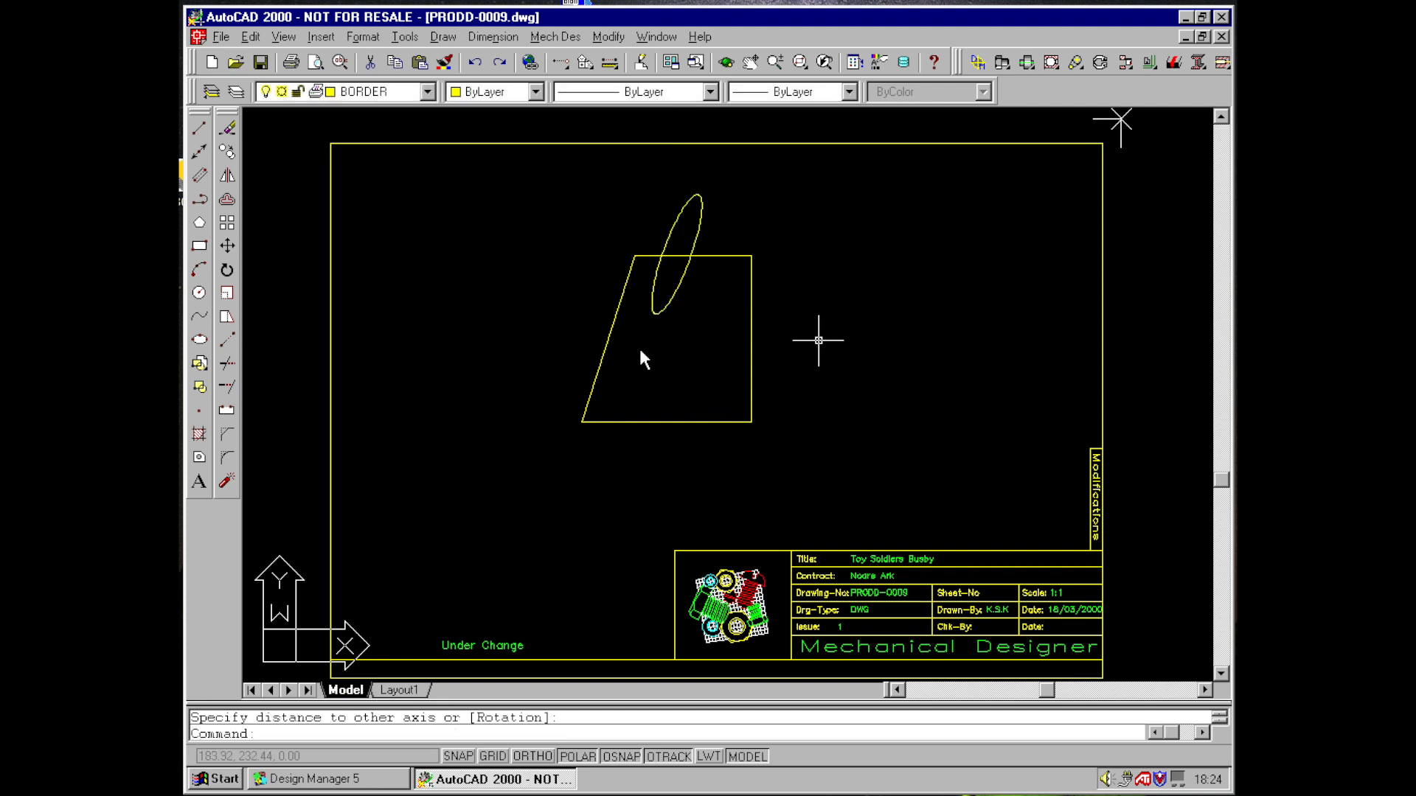
# - Switch to Design Manager and insert the modification block at the upper-left corner of the drawing's title block
pyautogui.click(338, 780)
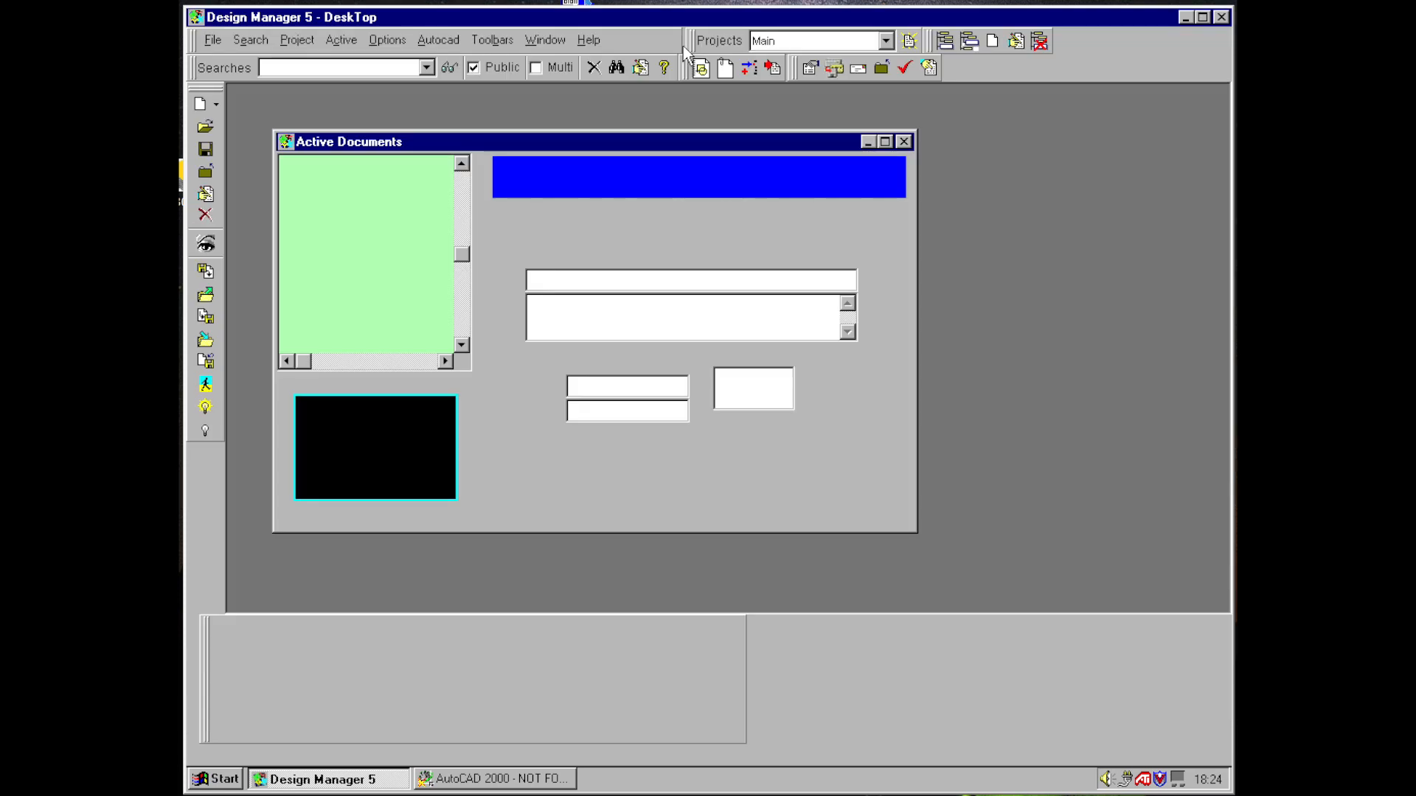
pyautogui.click(457, 40)
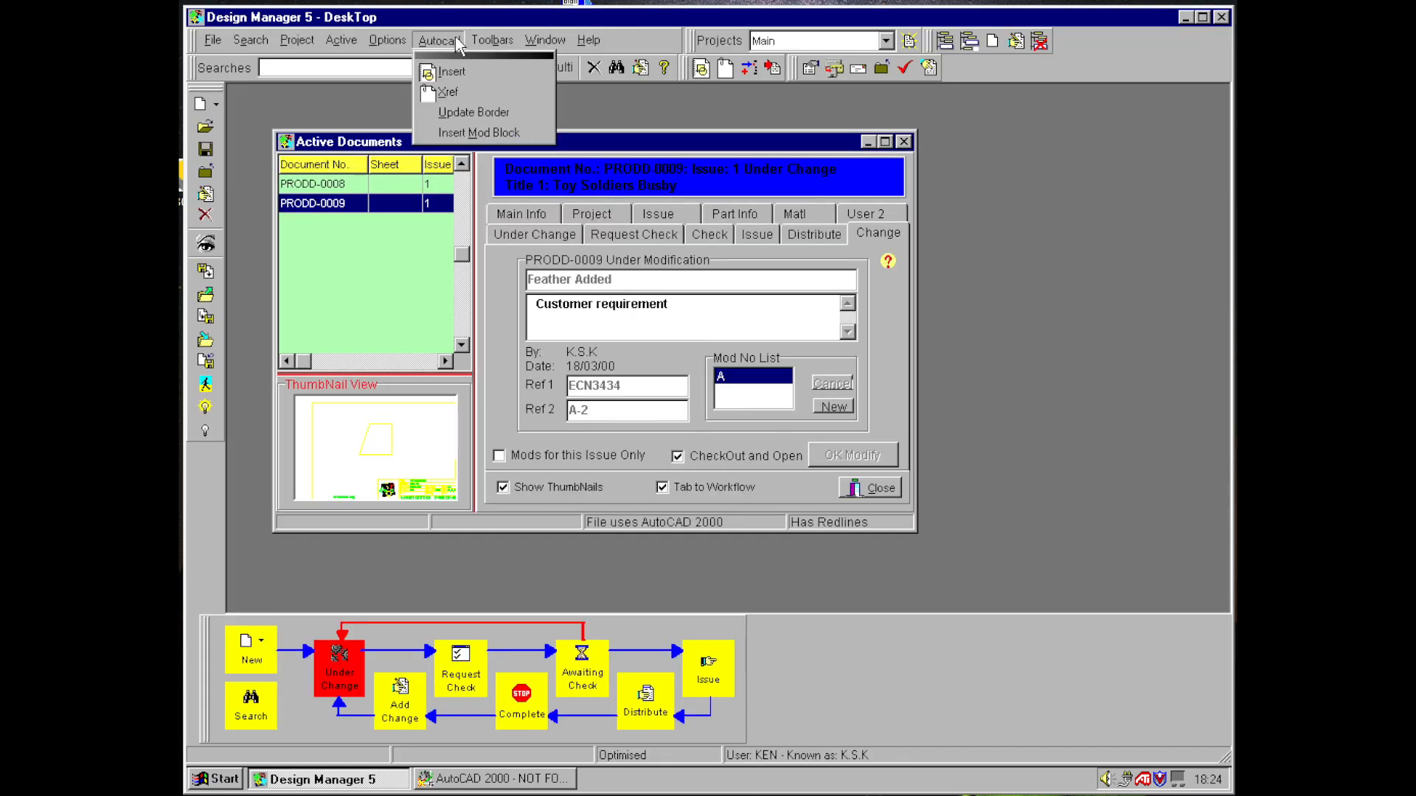
pyautogui.click(473, 130)
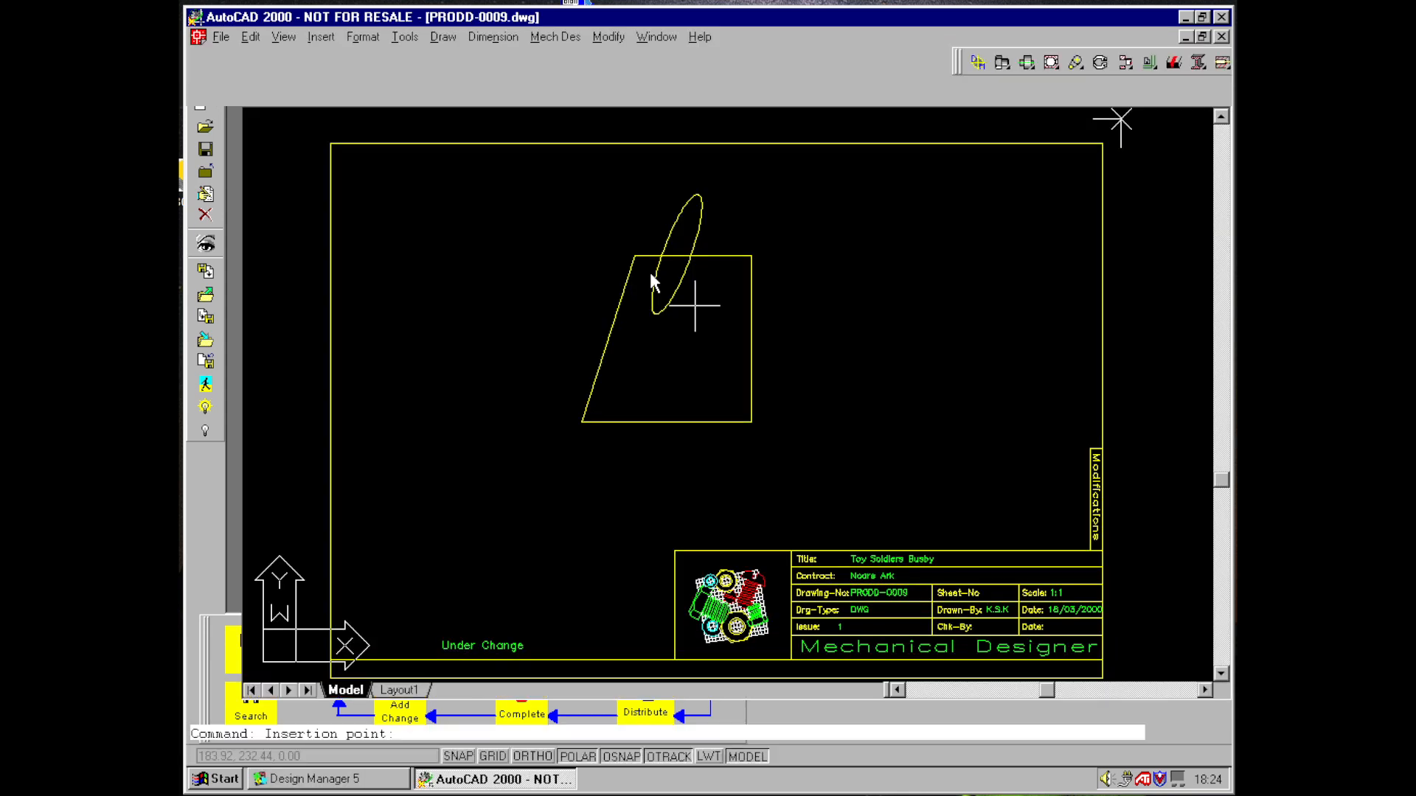
pyautogui.click(673, 549)
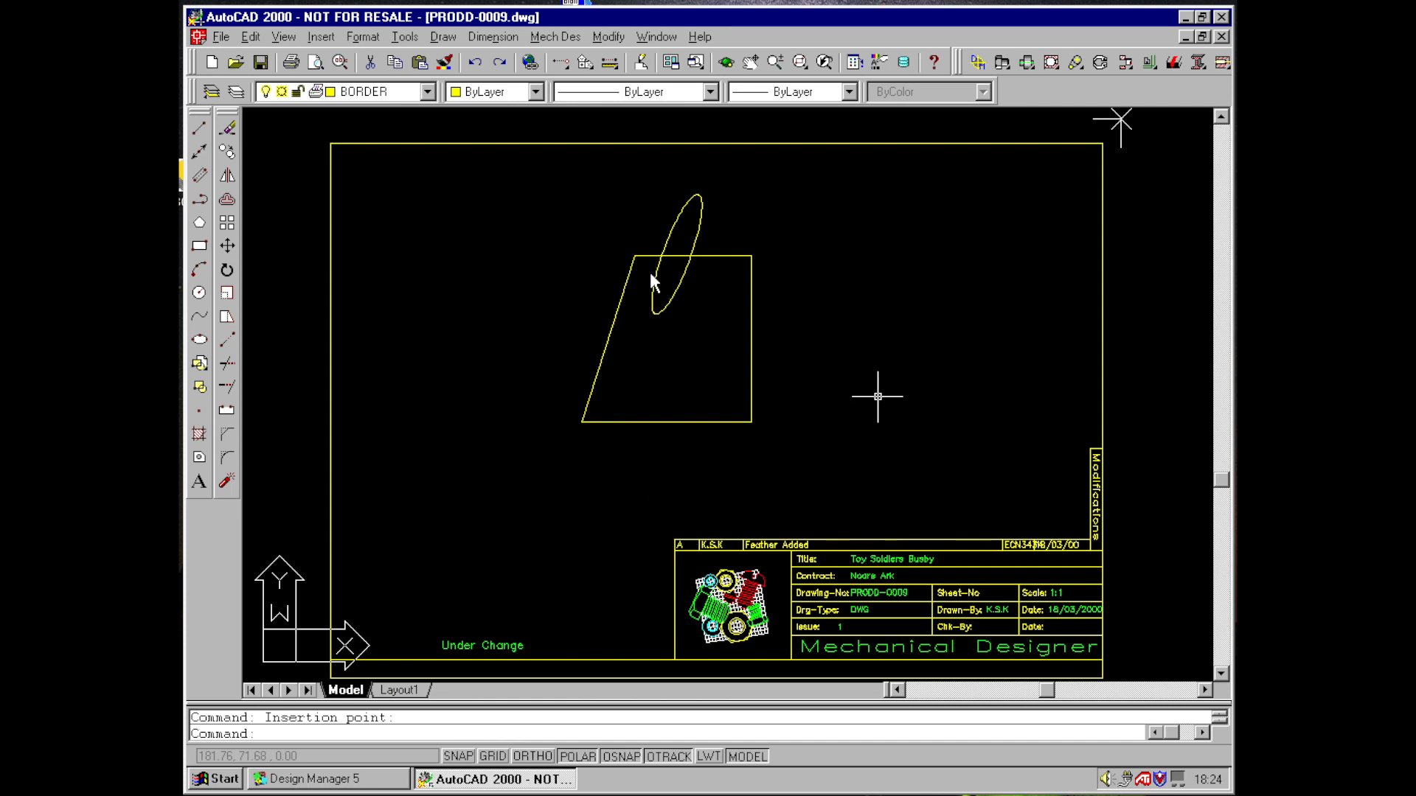
# - Return to Design Manager, complete the change to PRODD-0009 and save the changes to the working drawing
pyautogui.click(335, 783)
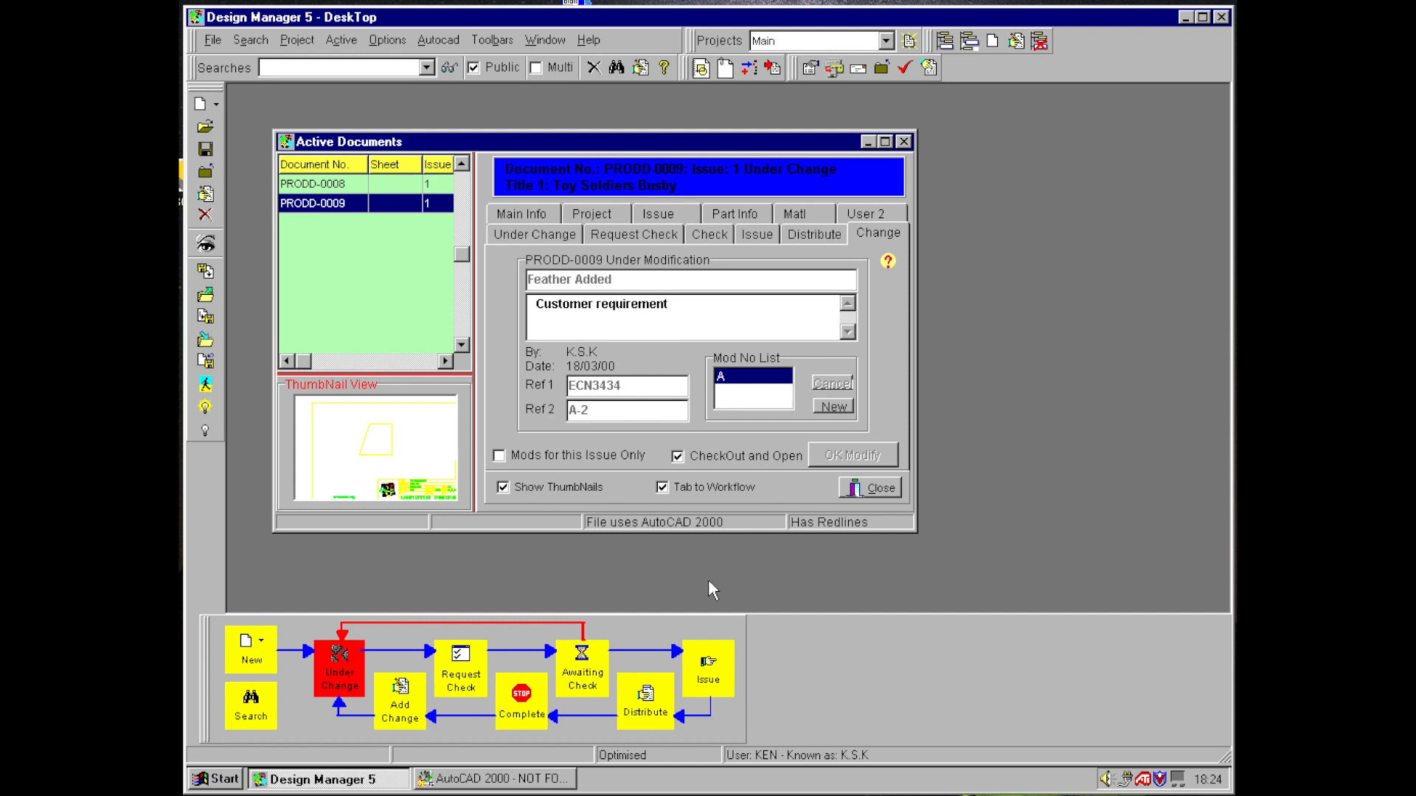
pyautogui.click(546, 233)
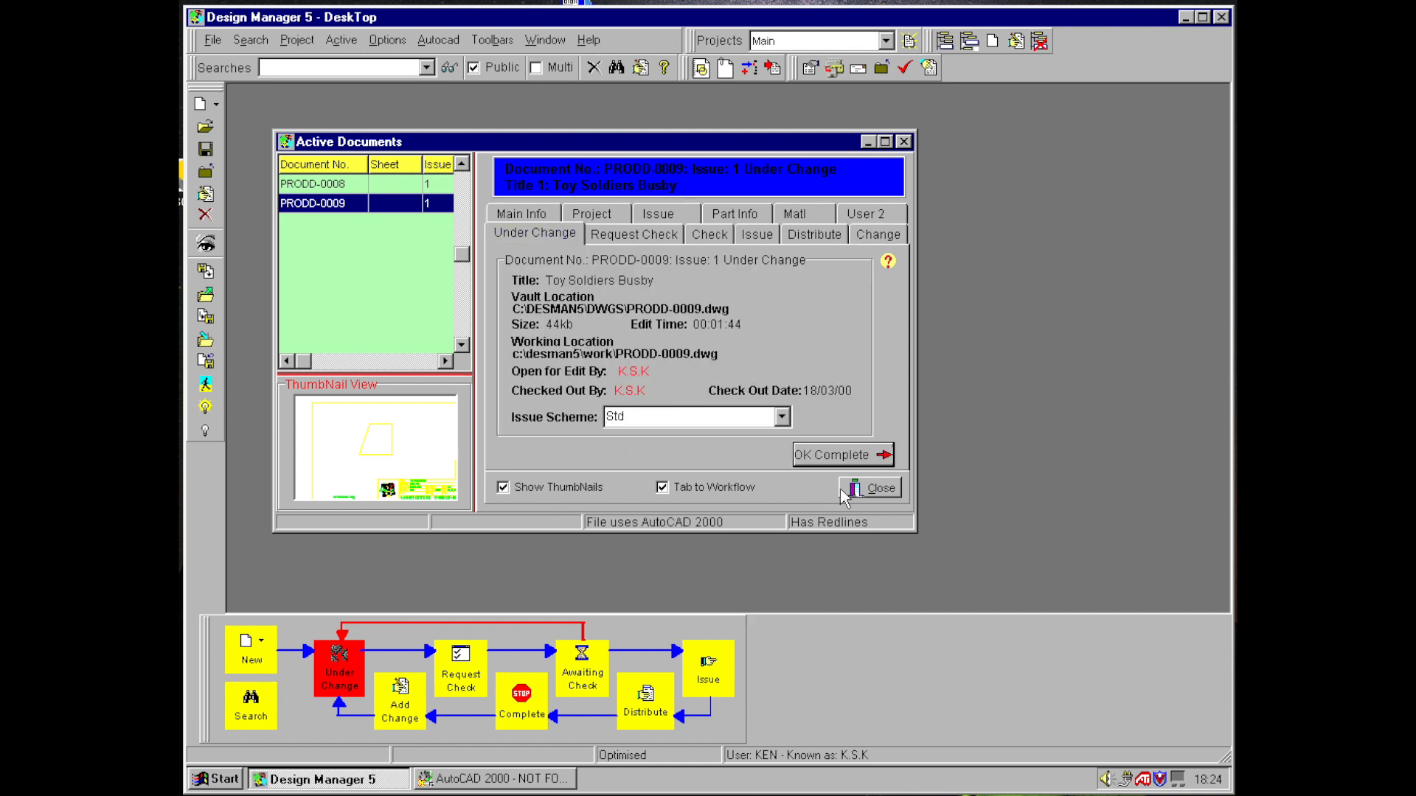
pyautogui.click(850, 462)
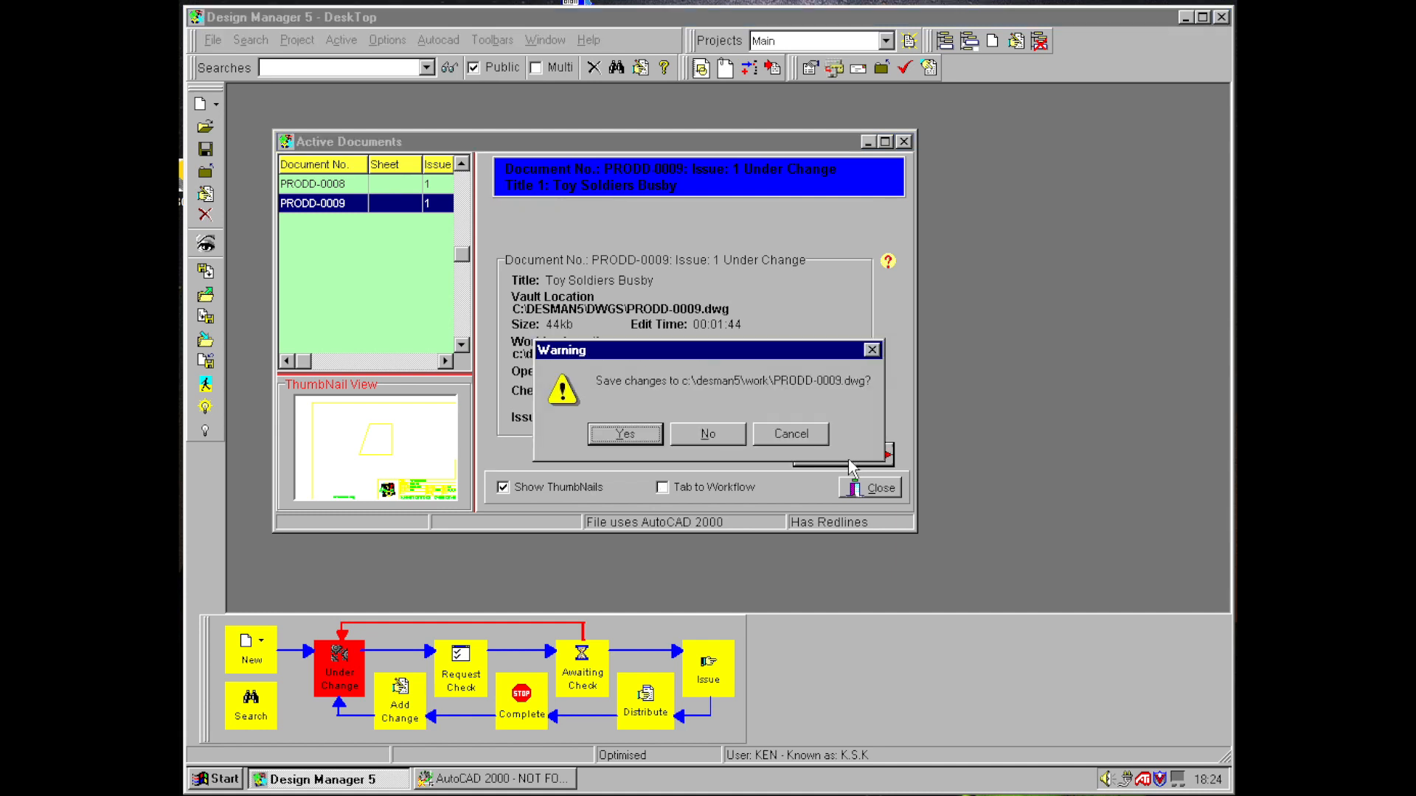
pyautogui.click(625, 435)
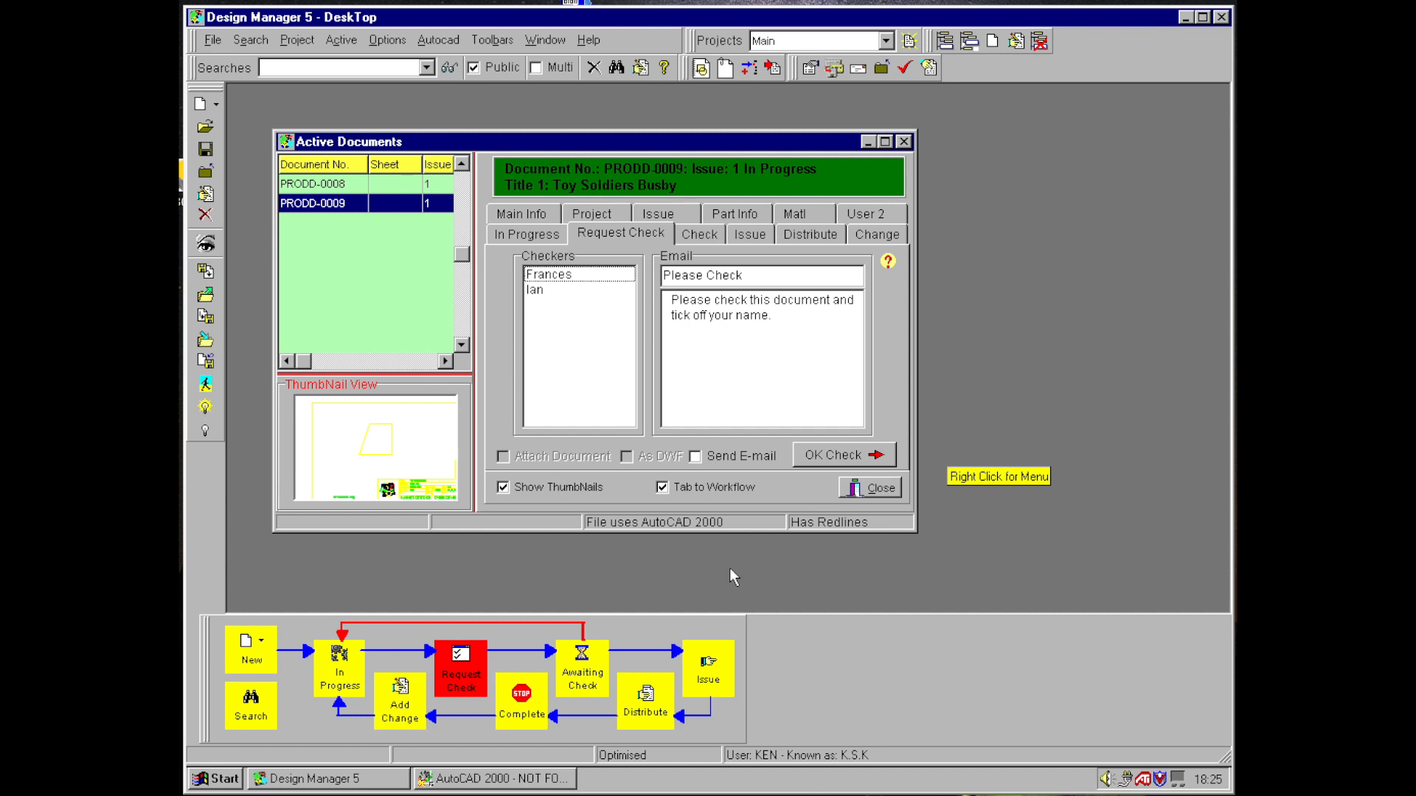
# - Close the active documents, open the Main projects window and expand Toy Truck and its Details folder, making room beside the window
pyautogui.click(903, 140)
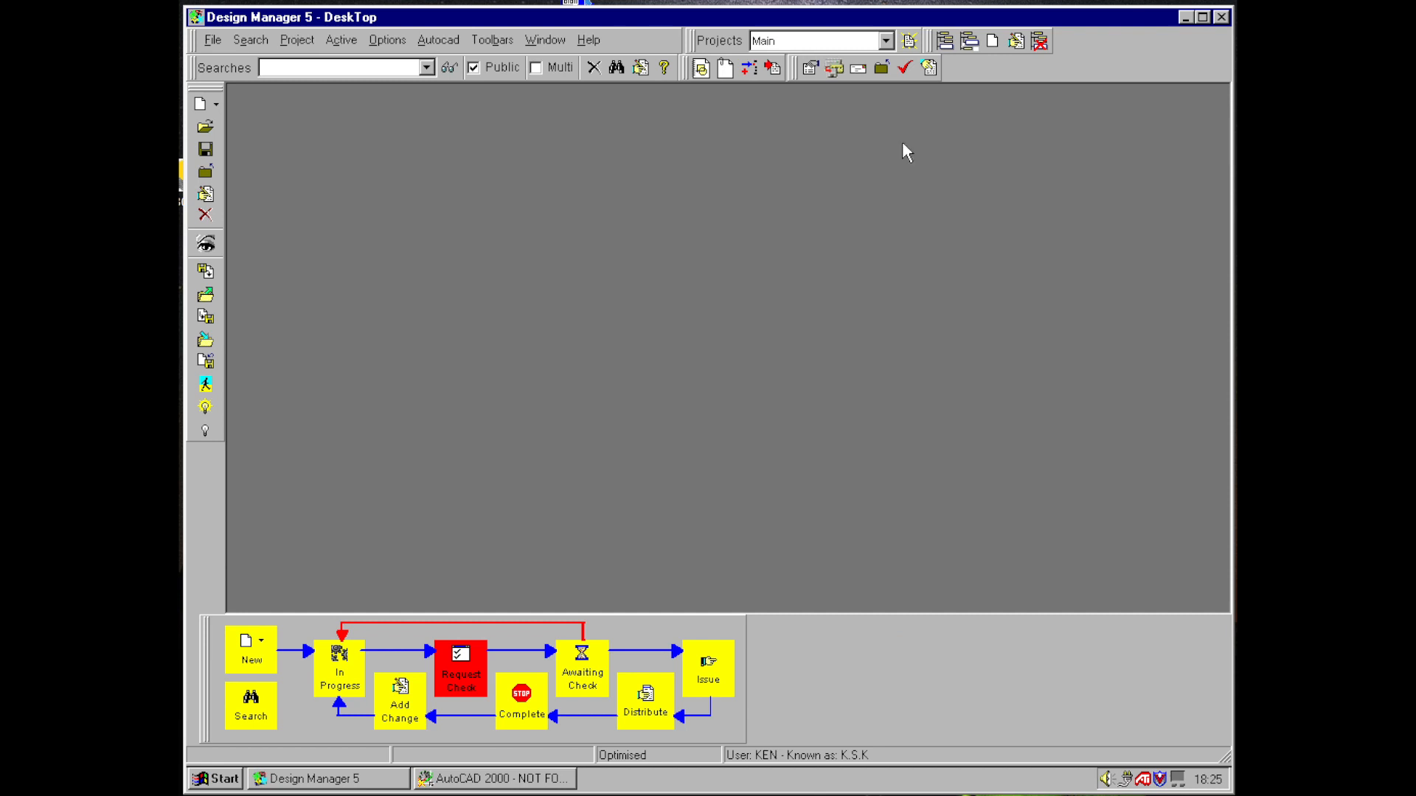
pyautogui.click(911, 38)
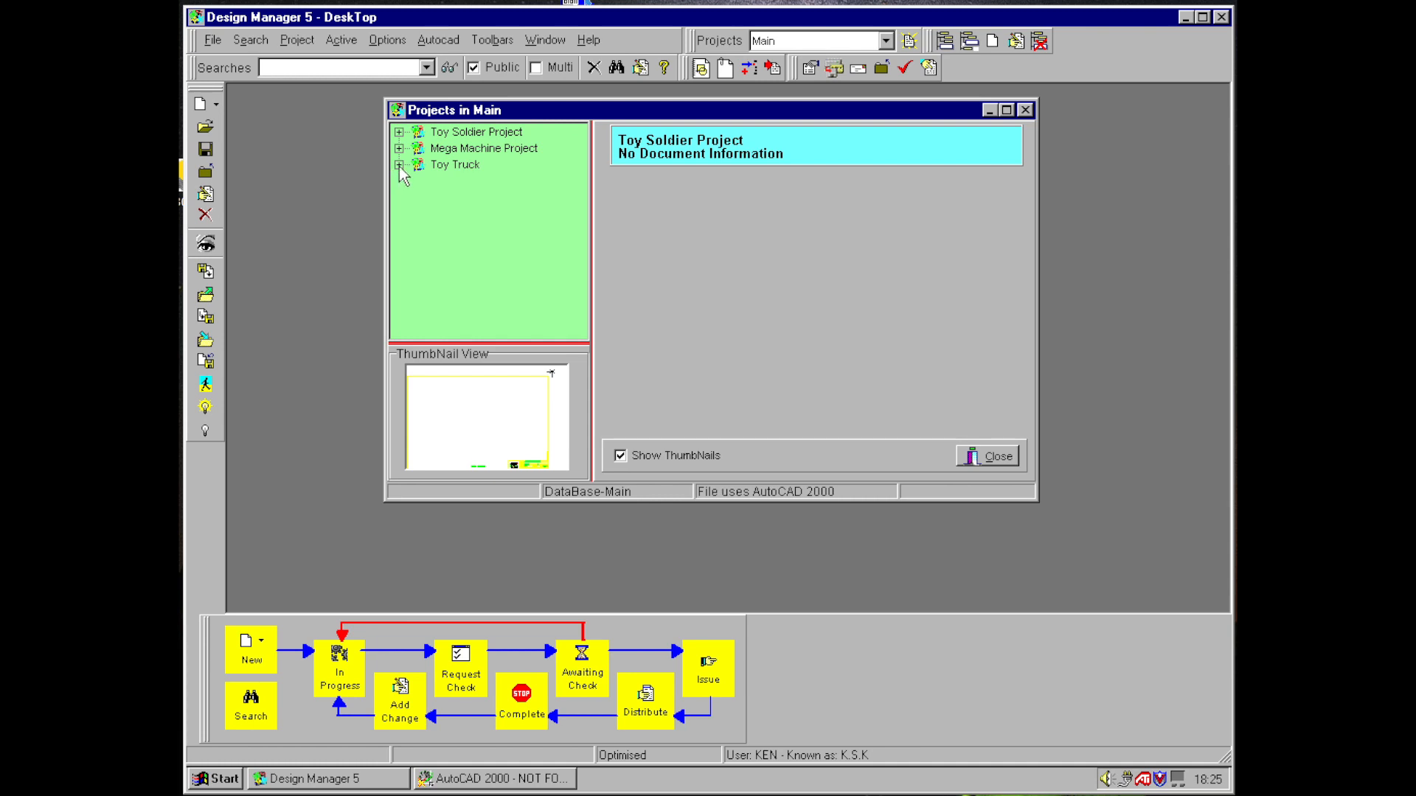
pyautogui.click(398, 165)
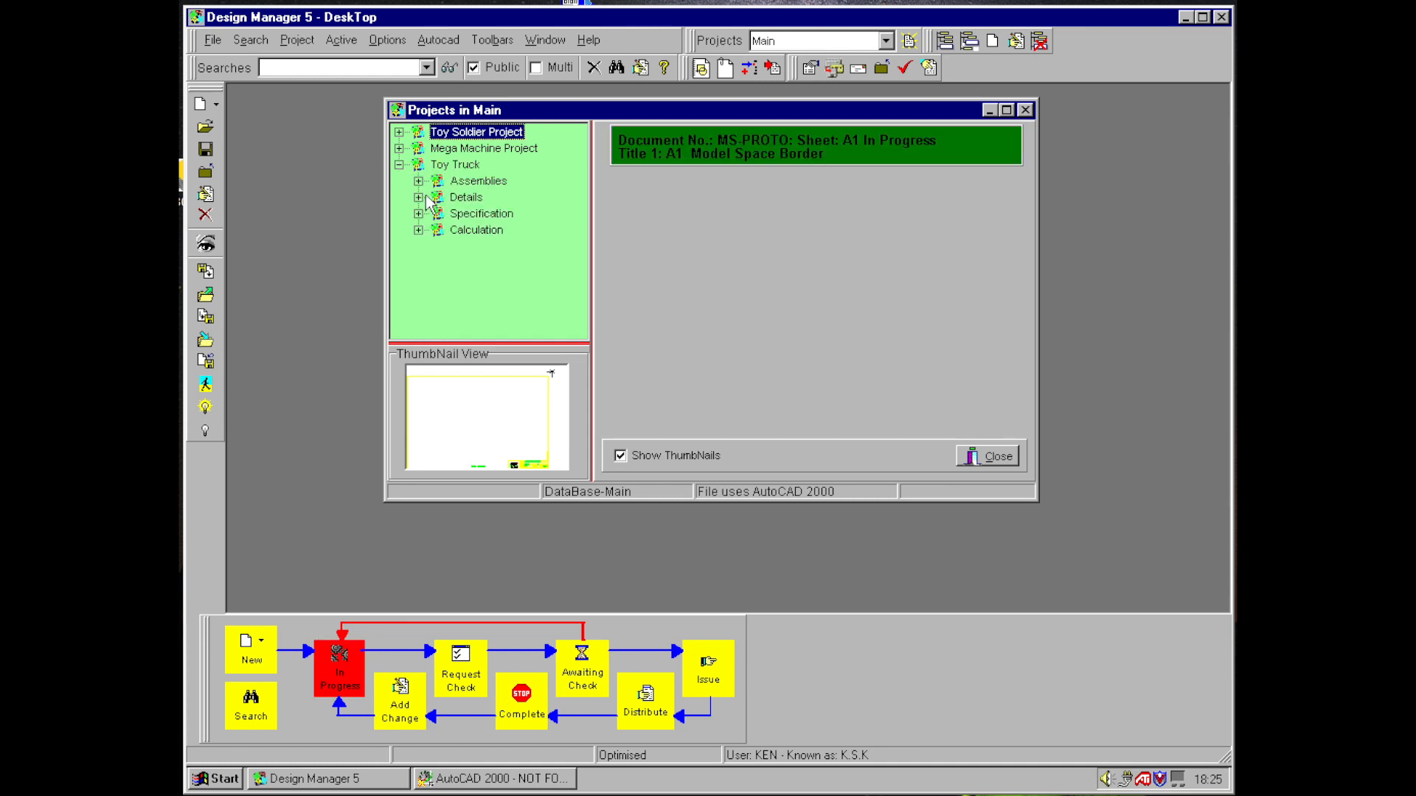
pyautogui.click(418, 198)
pyautogui.moveTo(538, 112); pyautogui.dragTo(396, 110)
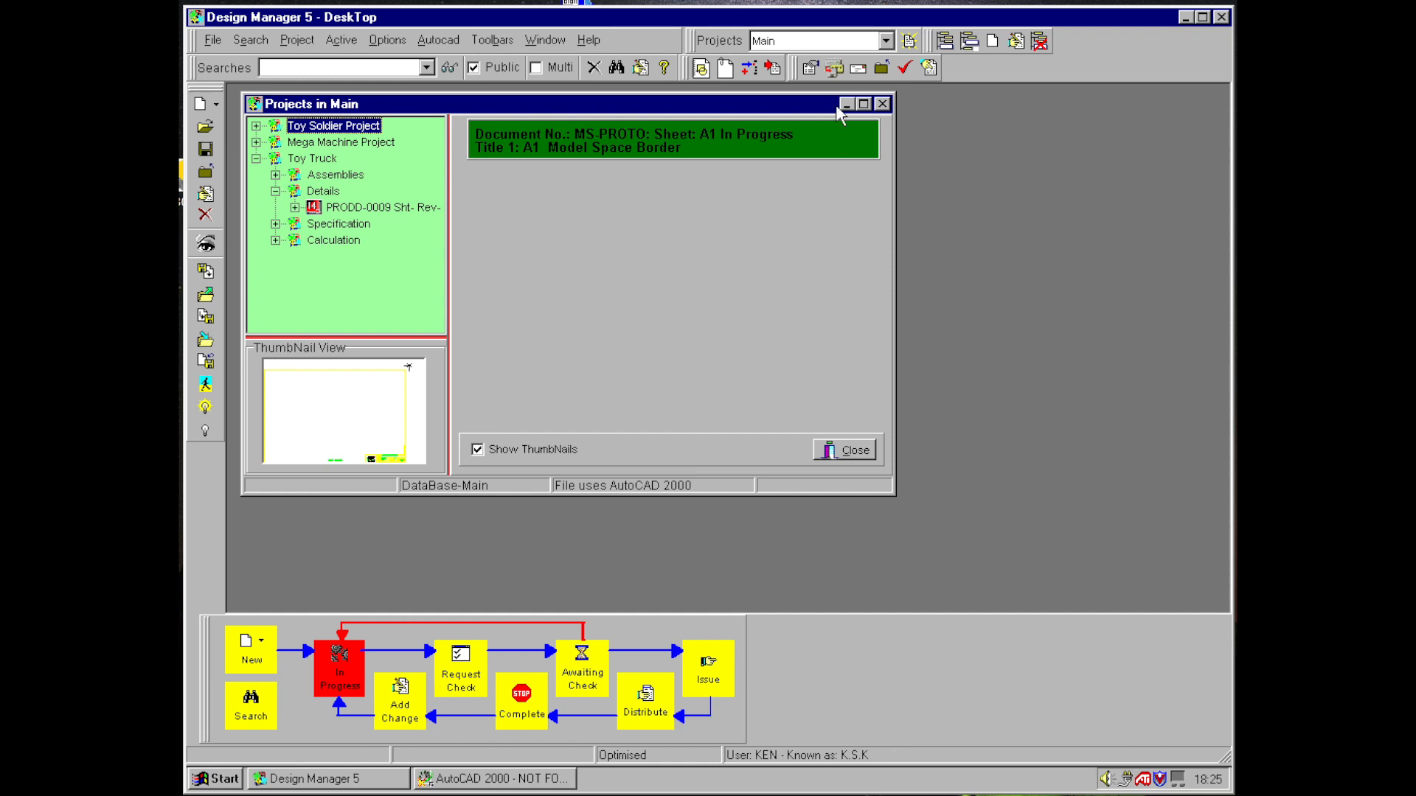
# - Run the saved Toy Truck search to list its documents beside the project tree
pyautogui.click(426, 68)
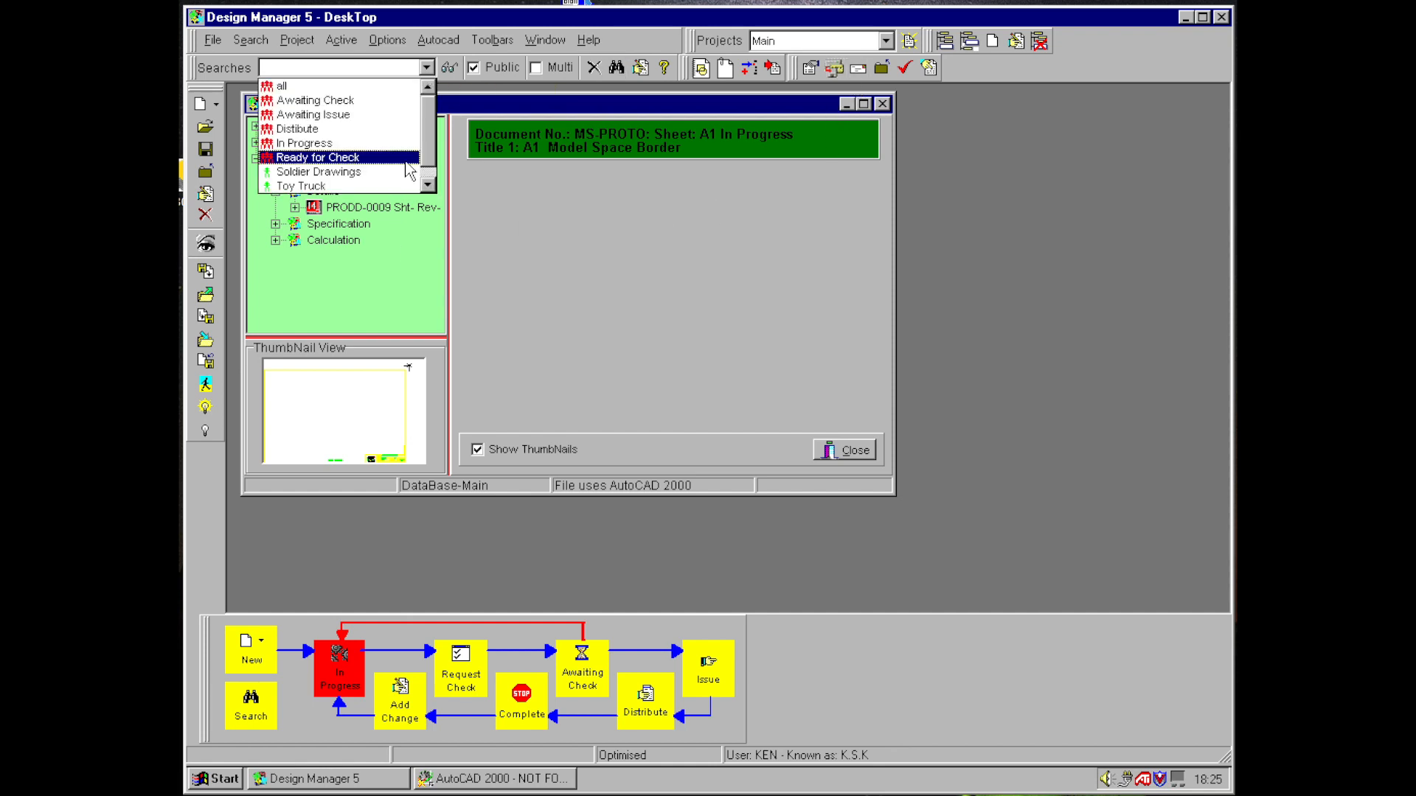
pyautogui.click(348, 184)
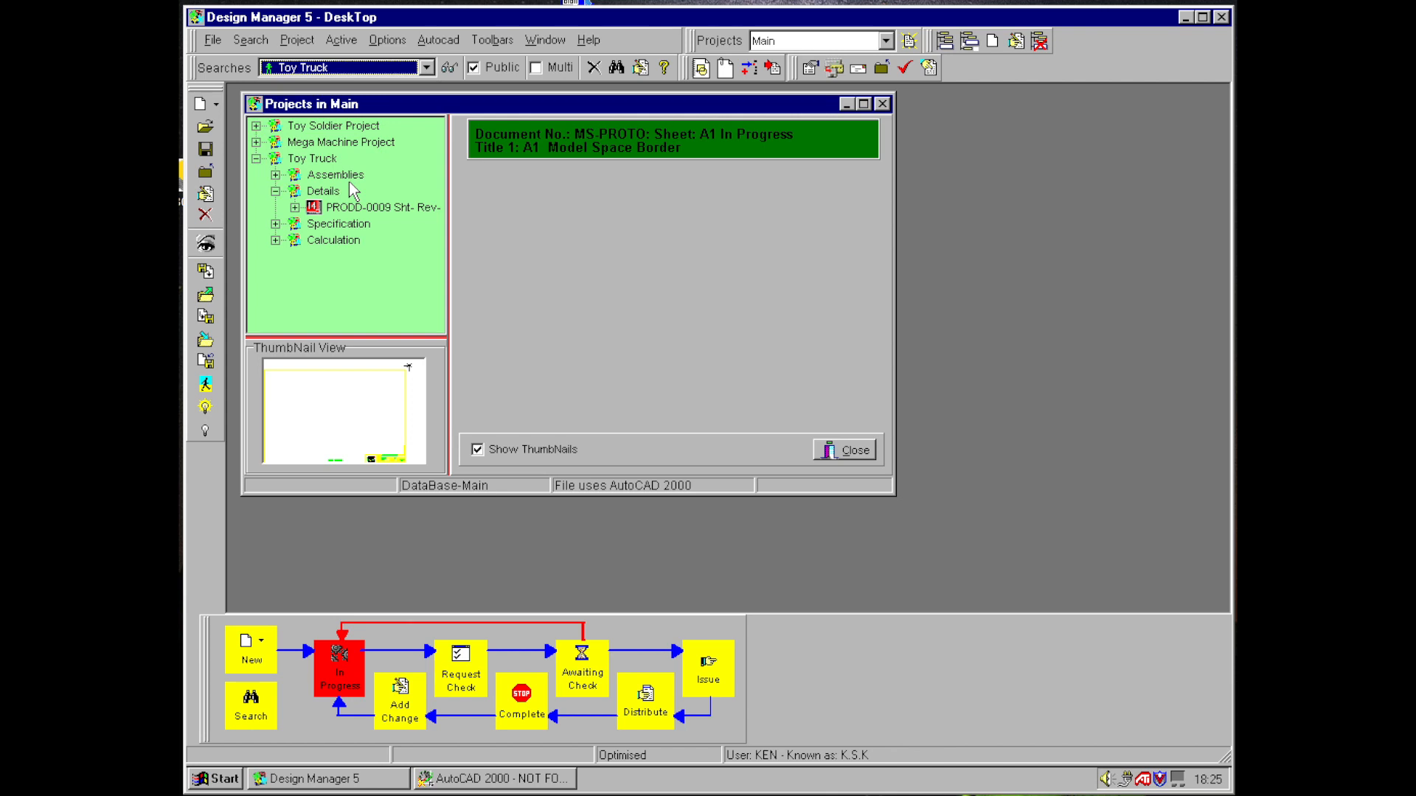
pyautogui.click(449, 66)
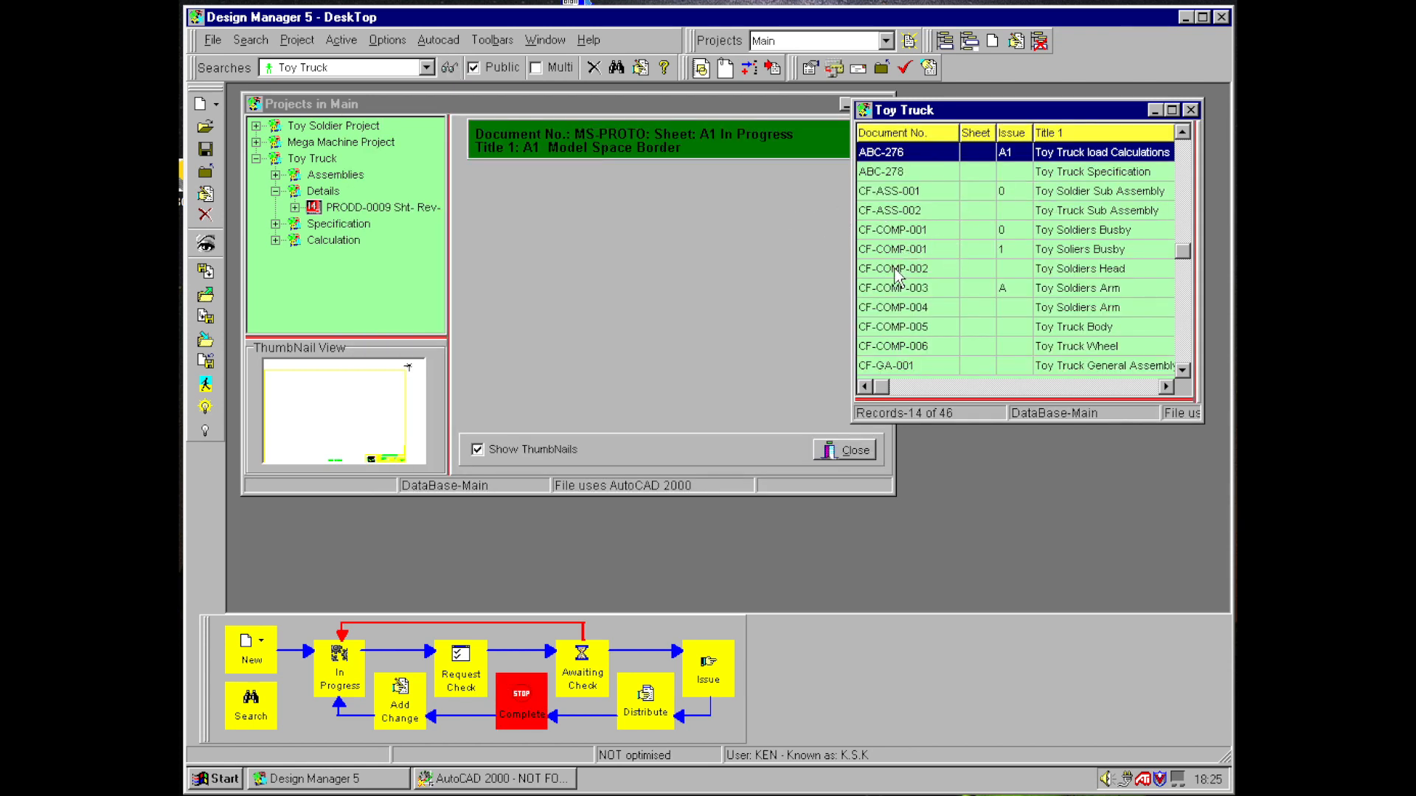
# - Add CF-COMP-002, CF-COMP-003, CF-COMP-005 and CF-COMP-006 from the search results to the Toy Truck project's Details folder
pyautogui.moveTo(893, 272); pyautogui.dragTo(325, 195)
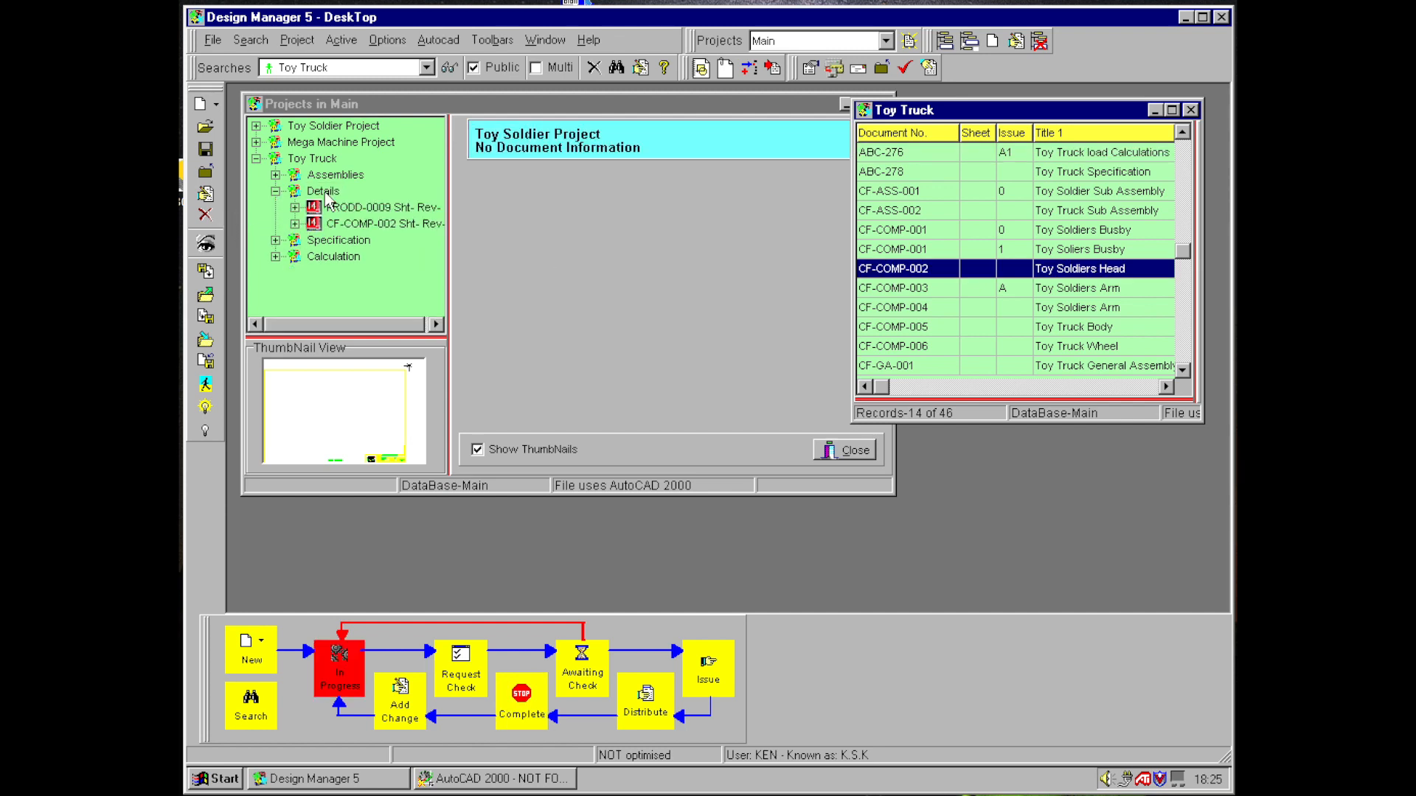
pyautogui.moveTo(900, 298); pyautogui.dragTo(313, 190)
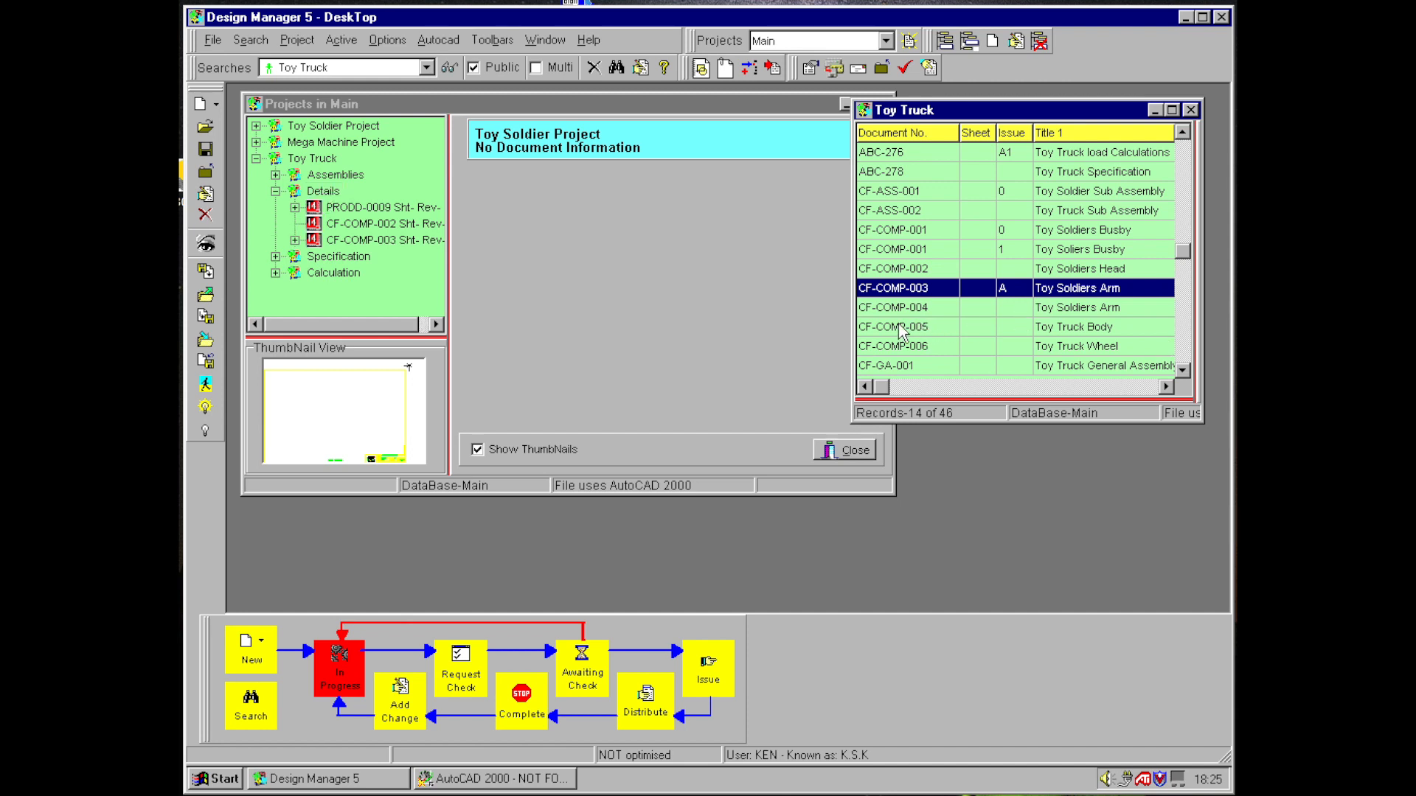
pyautogui.moveTo(899, 329); pyautogui.dragTo(328, 198)
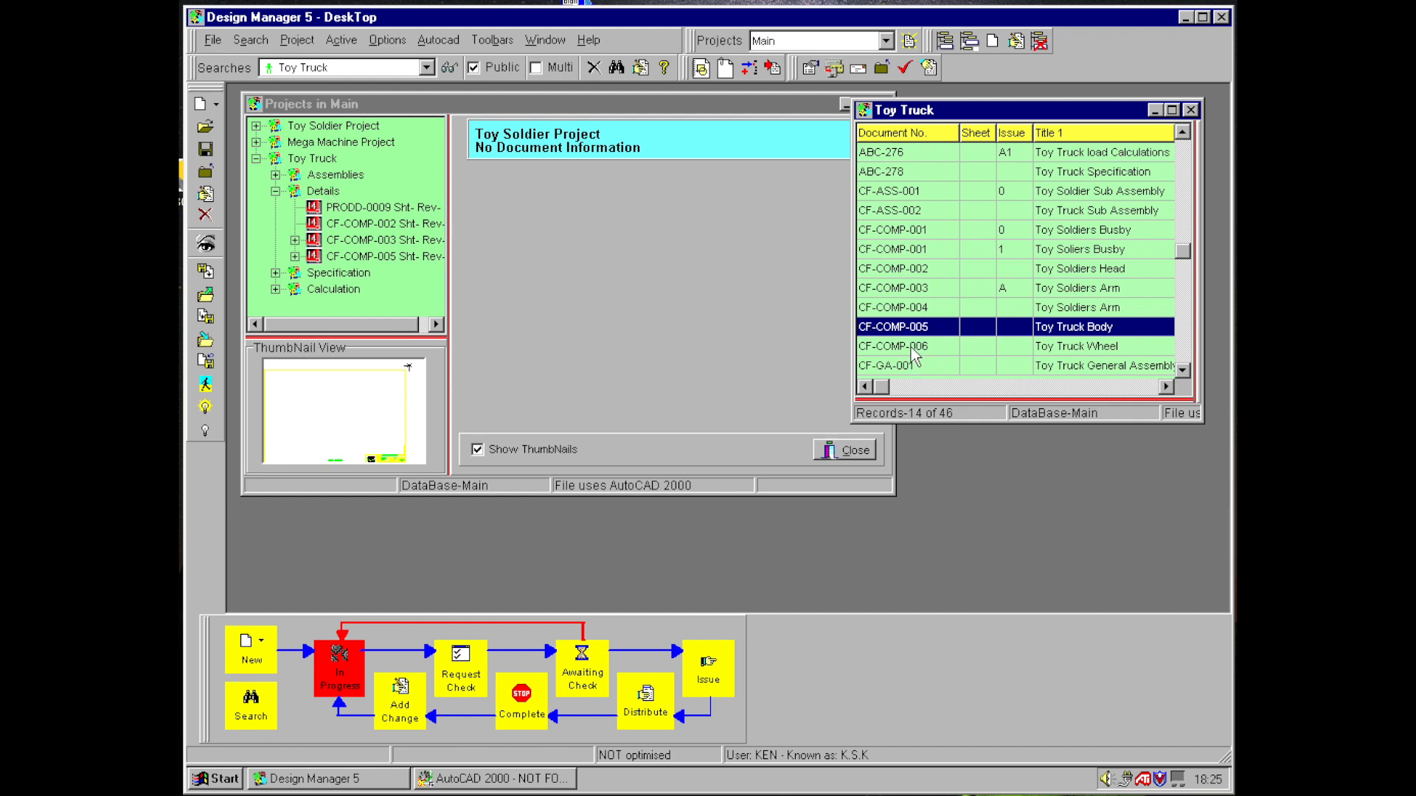
pyautogui.moveTo(915, 353); pyautogui.dragTo(324, 195)
# - File CF-GA-001 under Toy Truck's Assemblies folder, ABC-278 under Specification and ABC-276 under Calculation, and close the search results
pyautogui.click(892, 366)
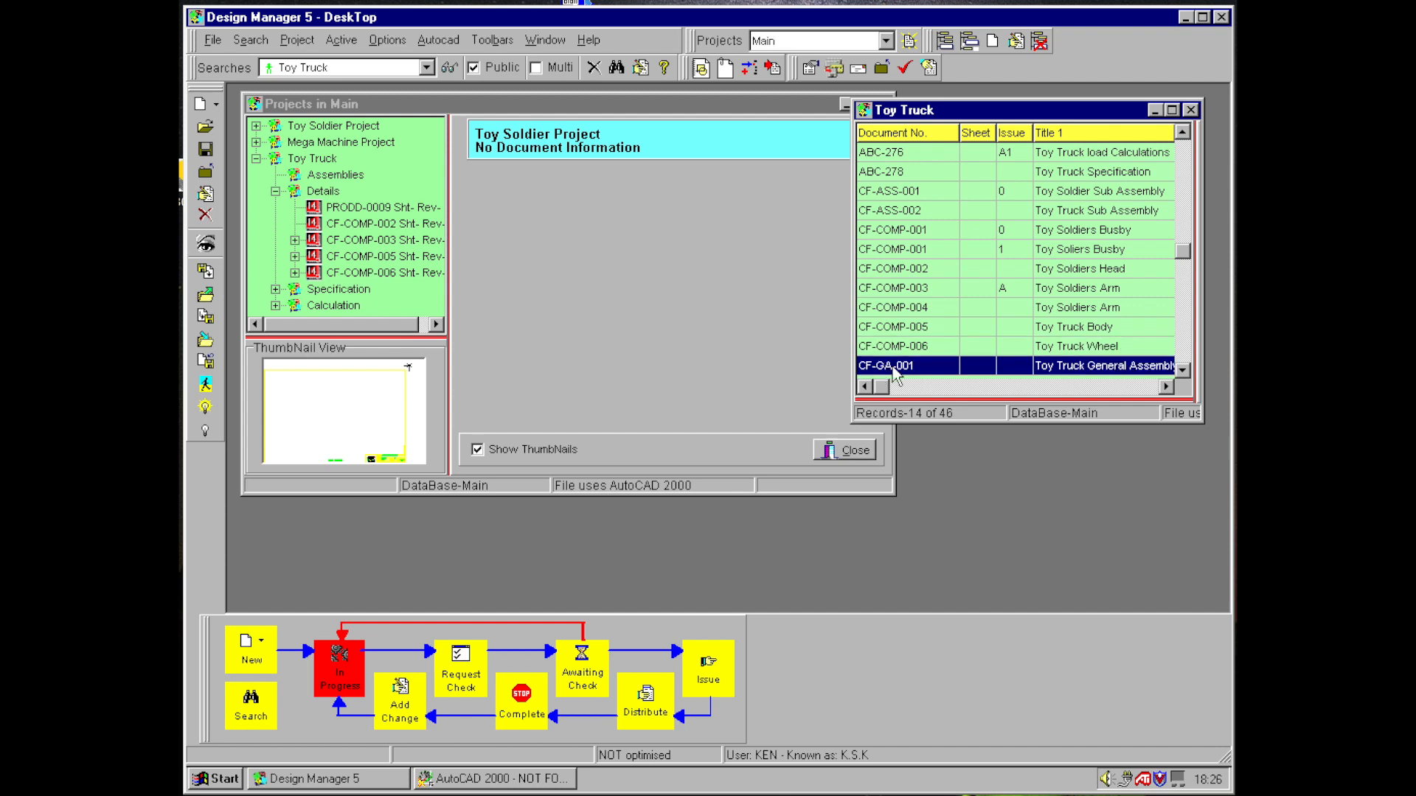
pyautogui.moveTo(894, 372); pyautogui.dragTo(335, 193)
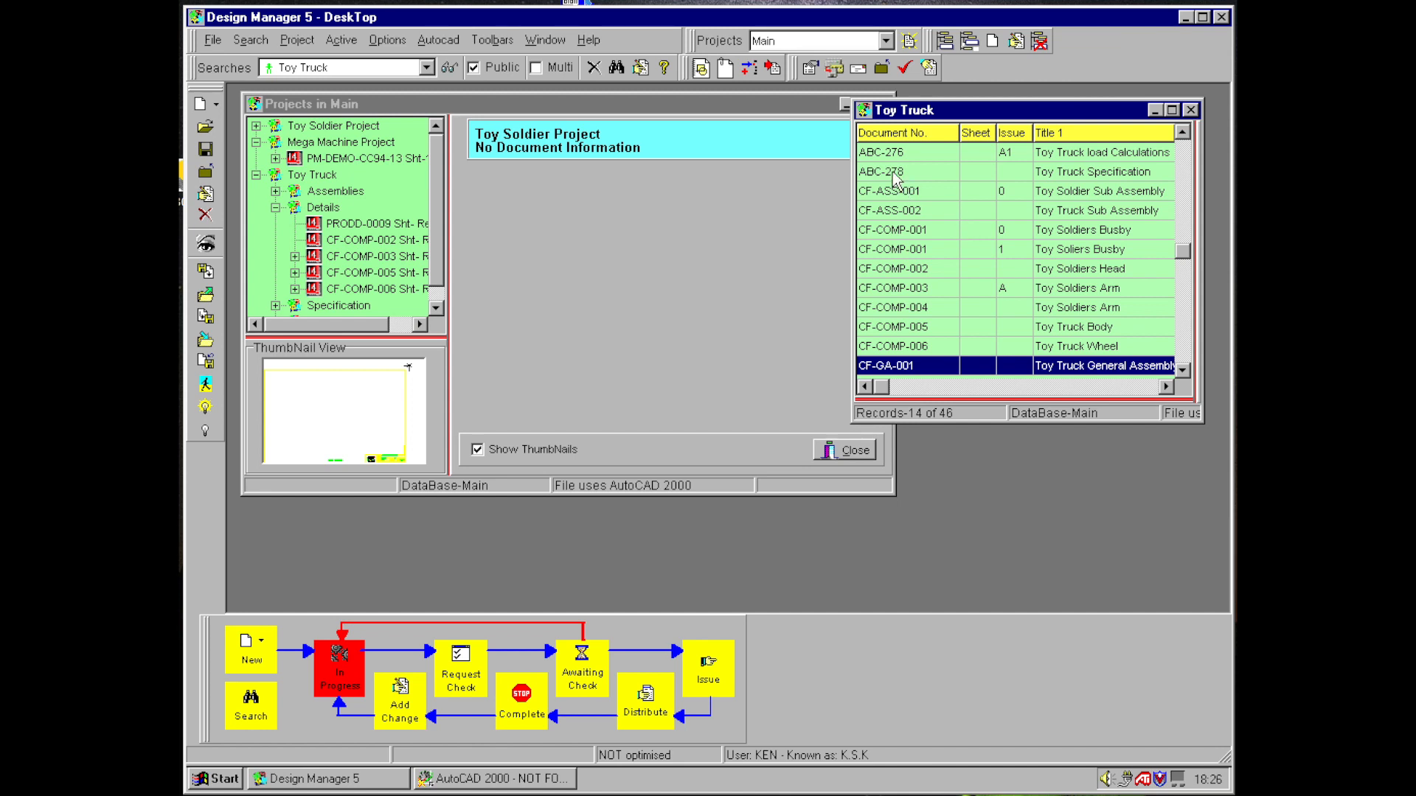
pyautogui.click(436, 308)
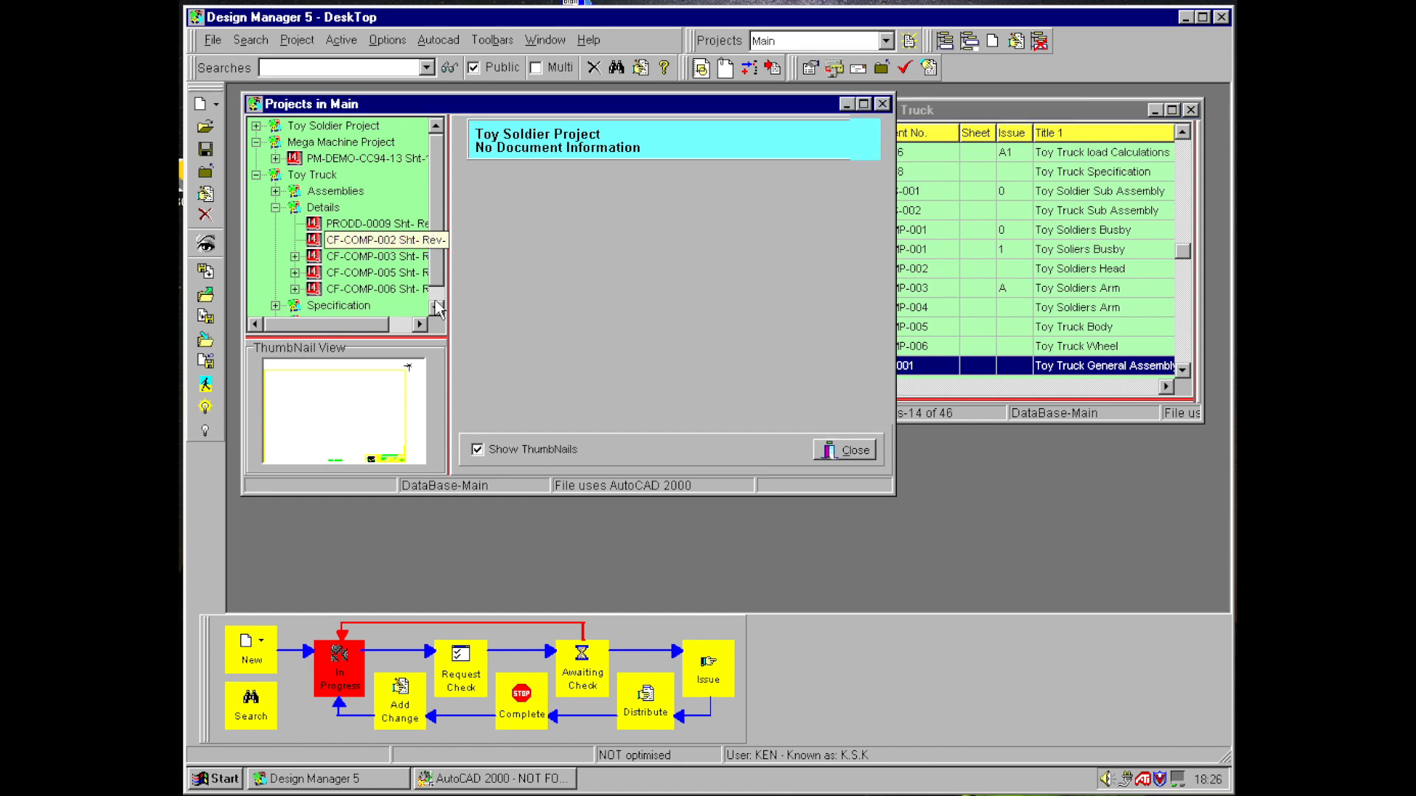
pyautogui.click(1021, 115)
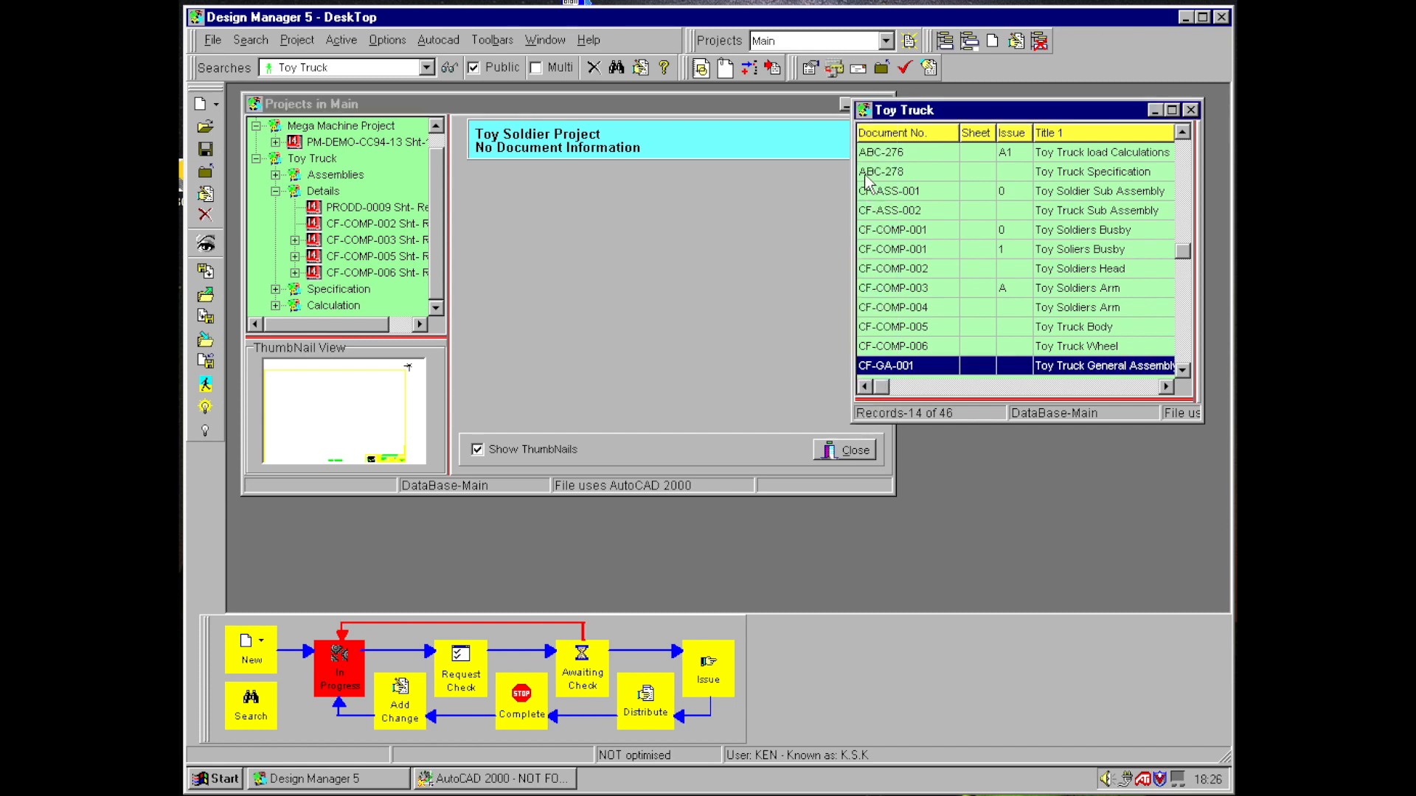
pyautogui.moveTo(868, 181); pyautogui.dragTo(345, 290)
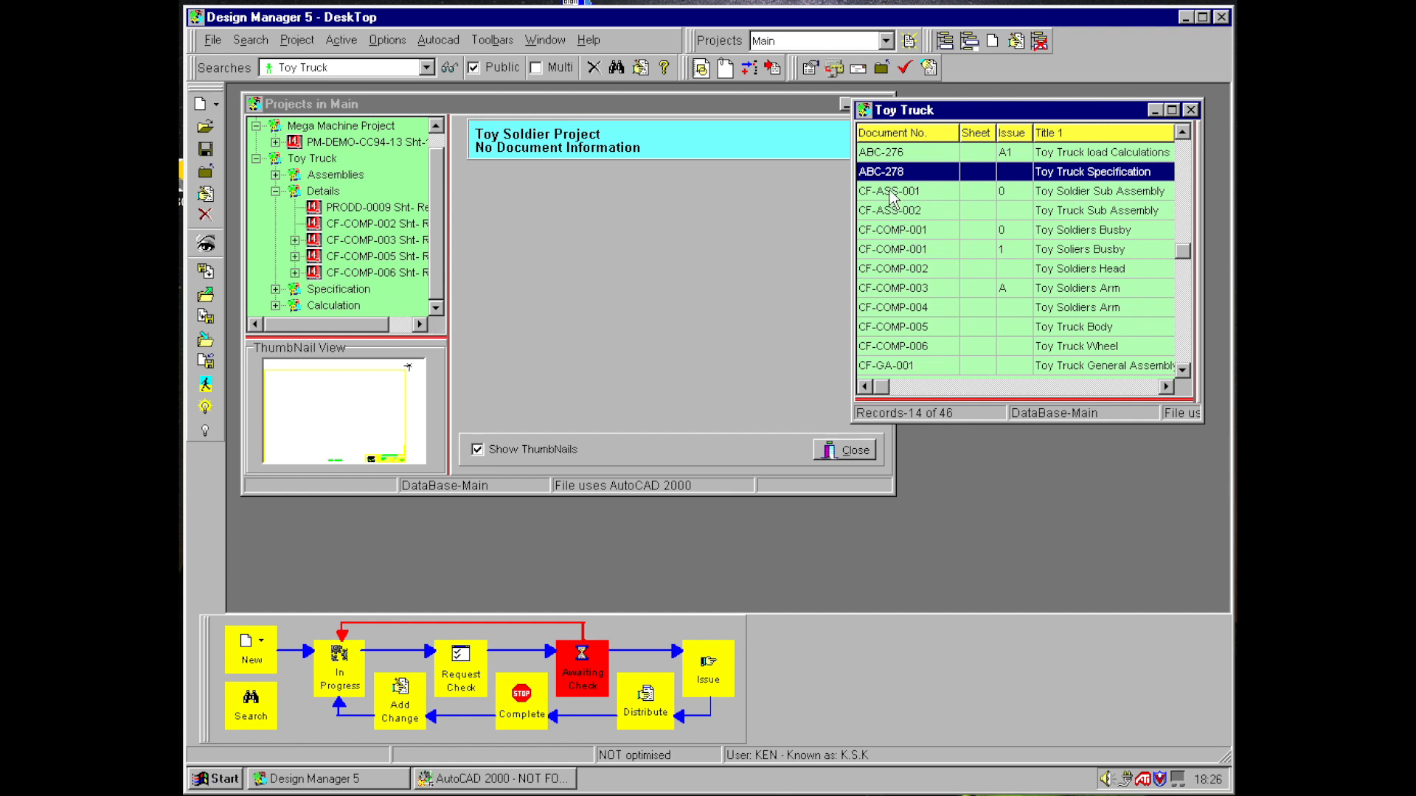
pyautogui.moveTo(887, 158); pyautogui.dragTo(333, 313)
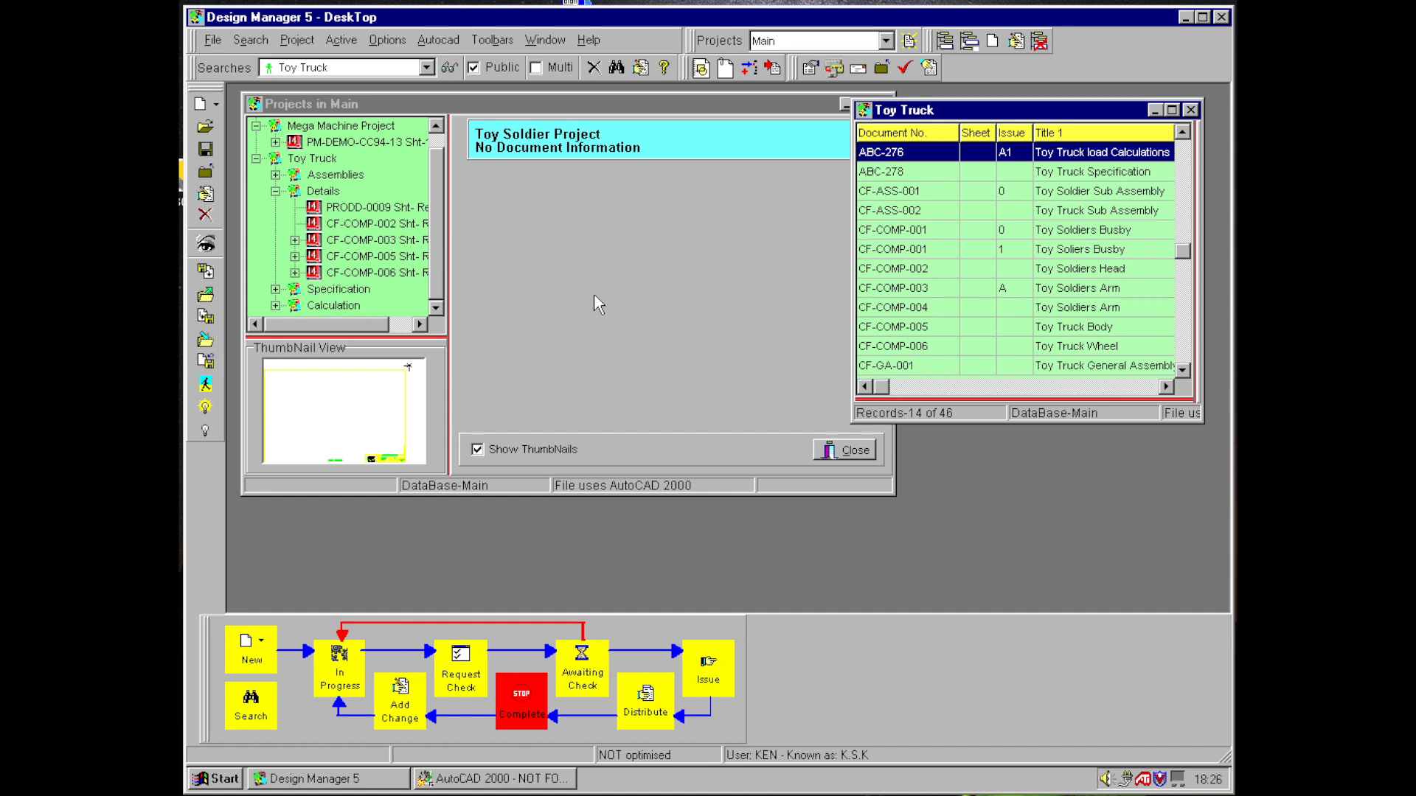
pyautogui.click(1191, 111)
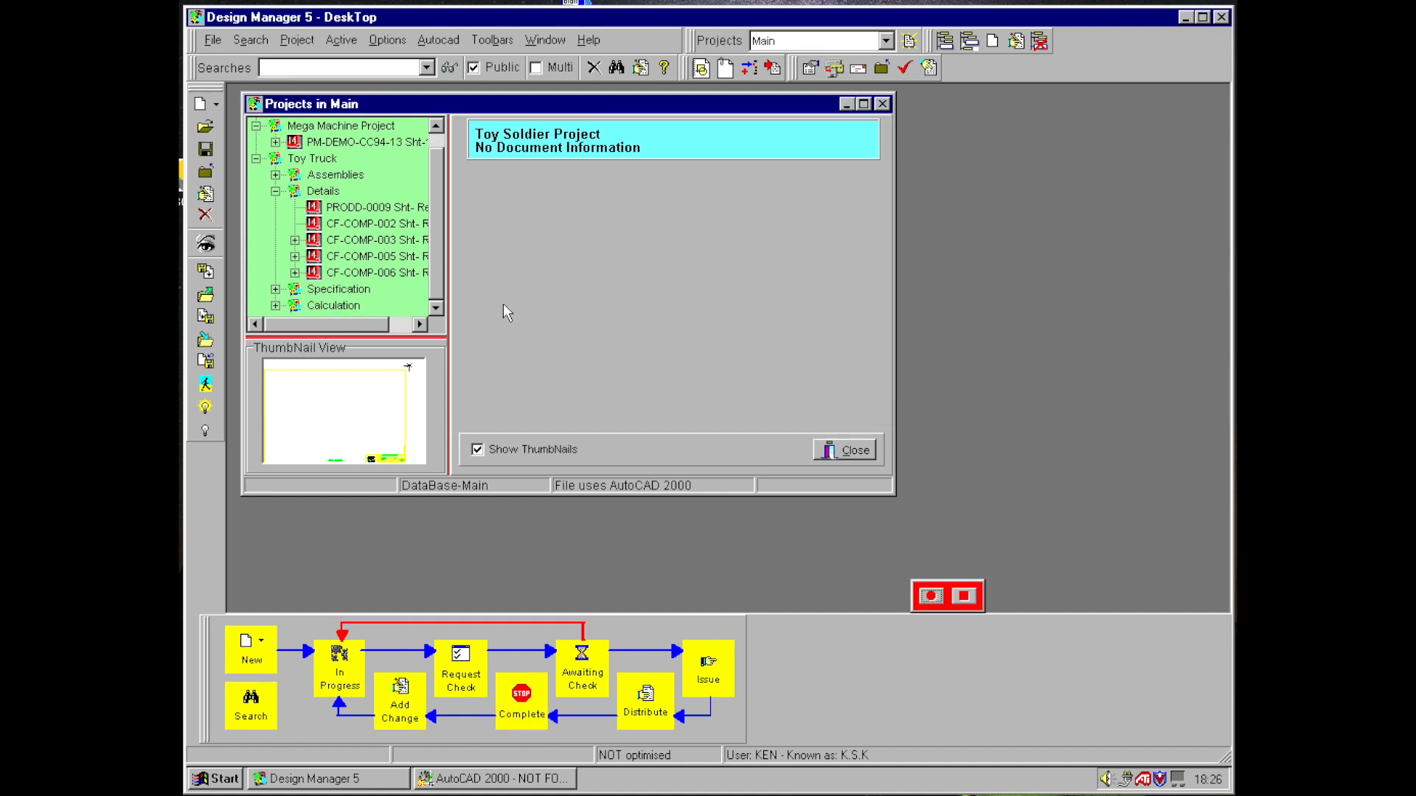
# - Review the document details and thumbnails of PRODD-0009, CF-COMP-002, CF-COMP-003 and CF-COMP-005 in the Toy Truck Details folder
pyautogui.click(374, 207)
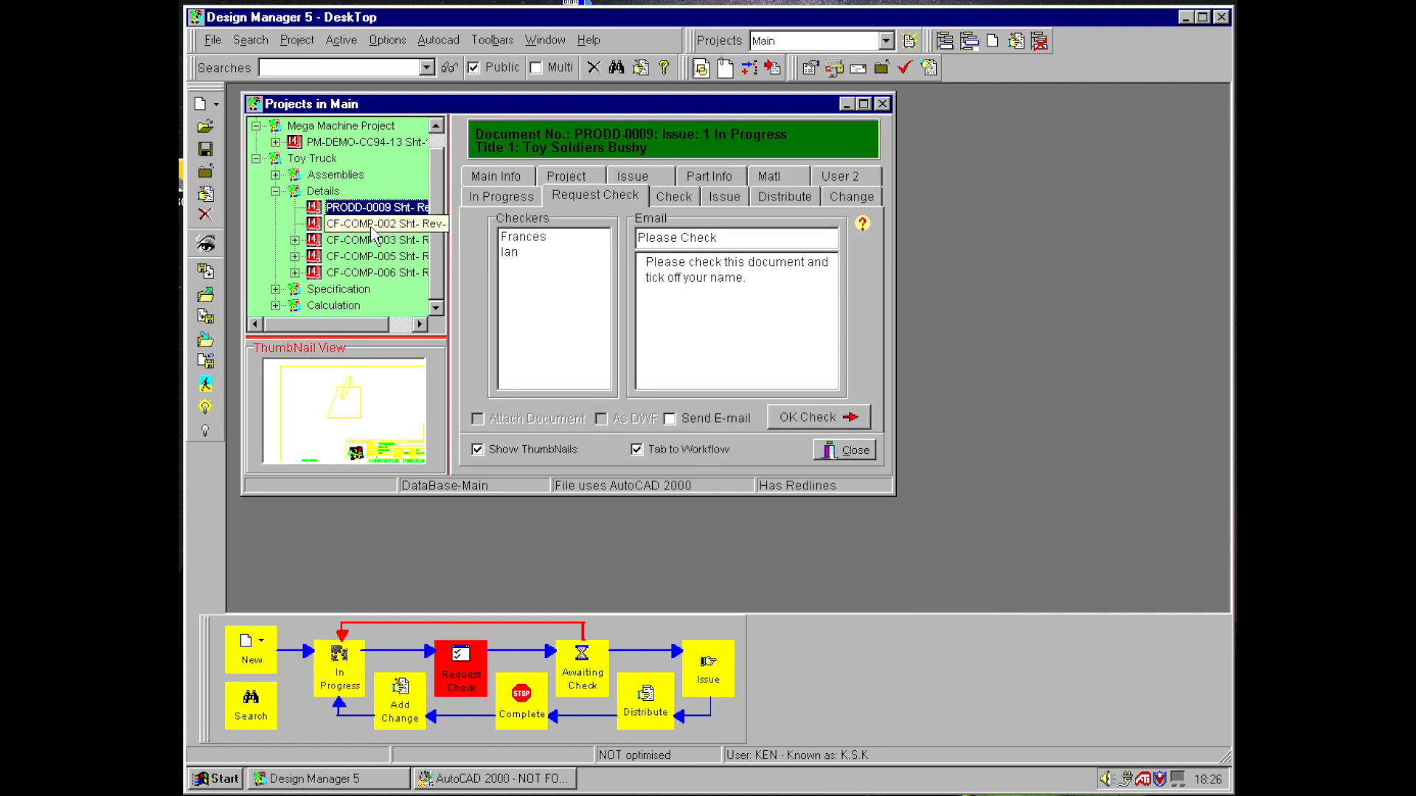
pyautogui.click(371, 225)
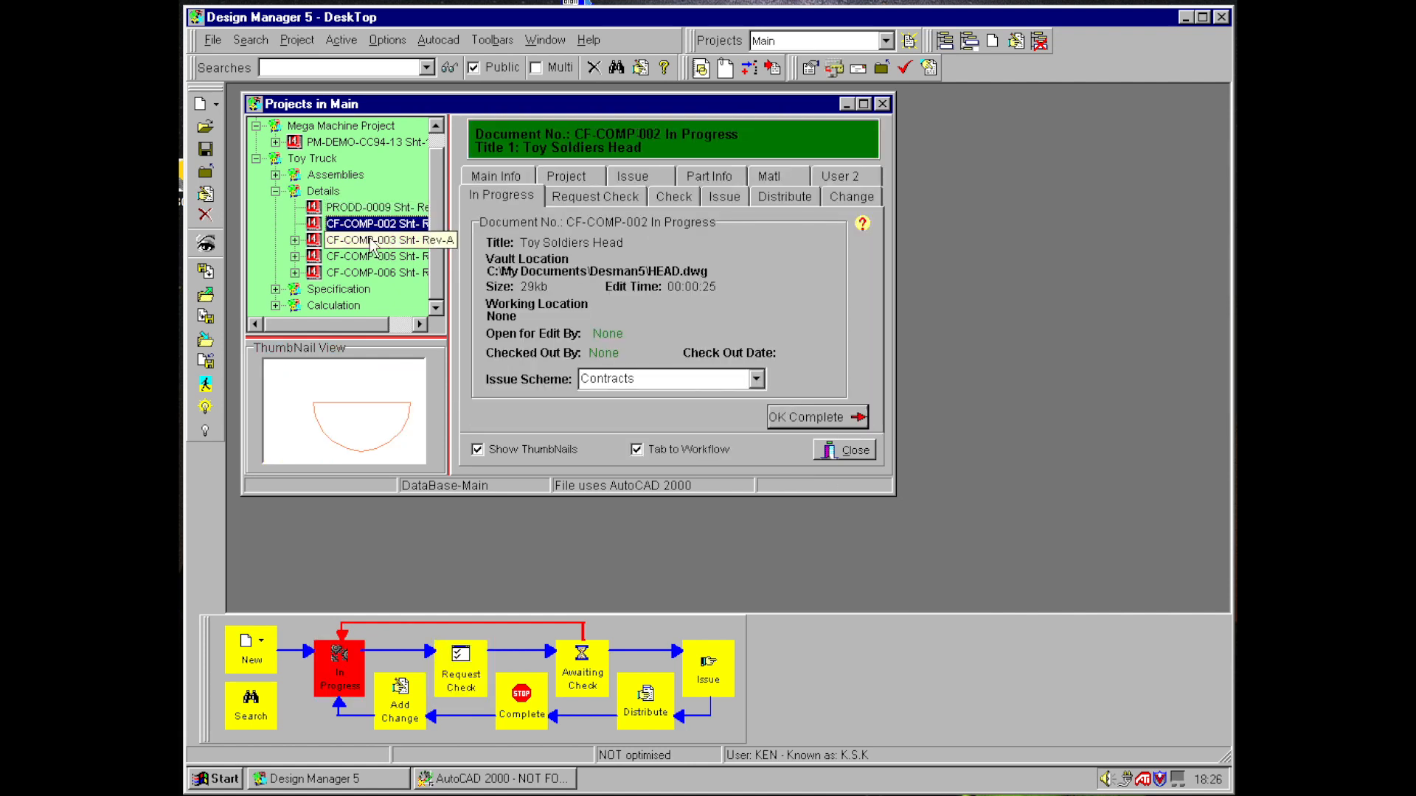
pyautogui.click(371, 241)
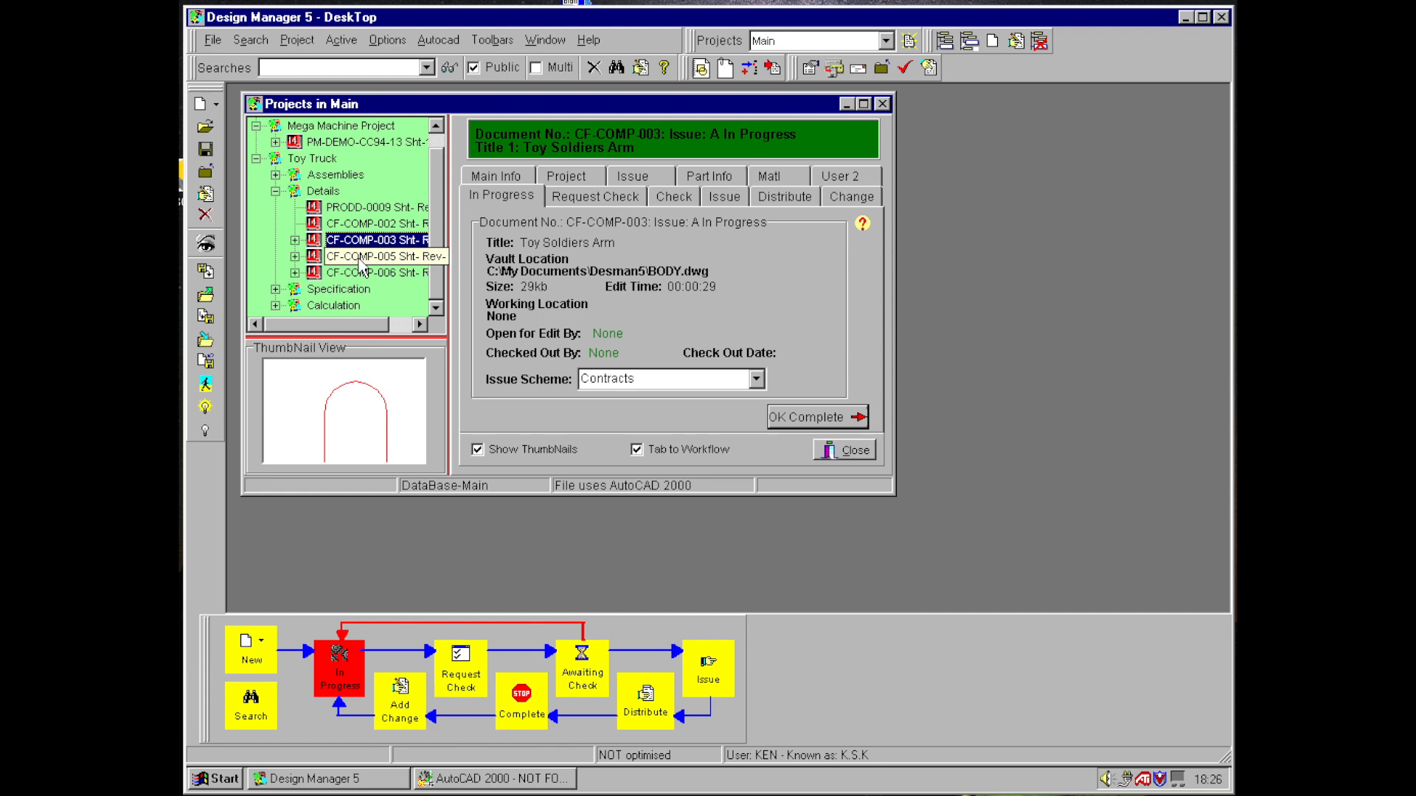
pyautogui.click(360, 260)
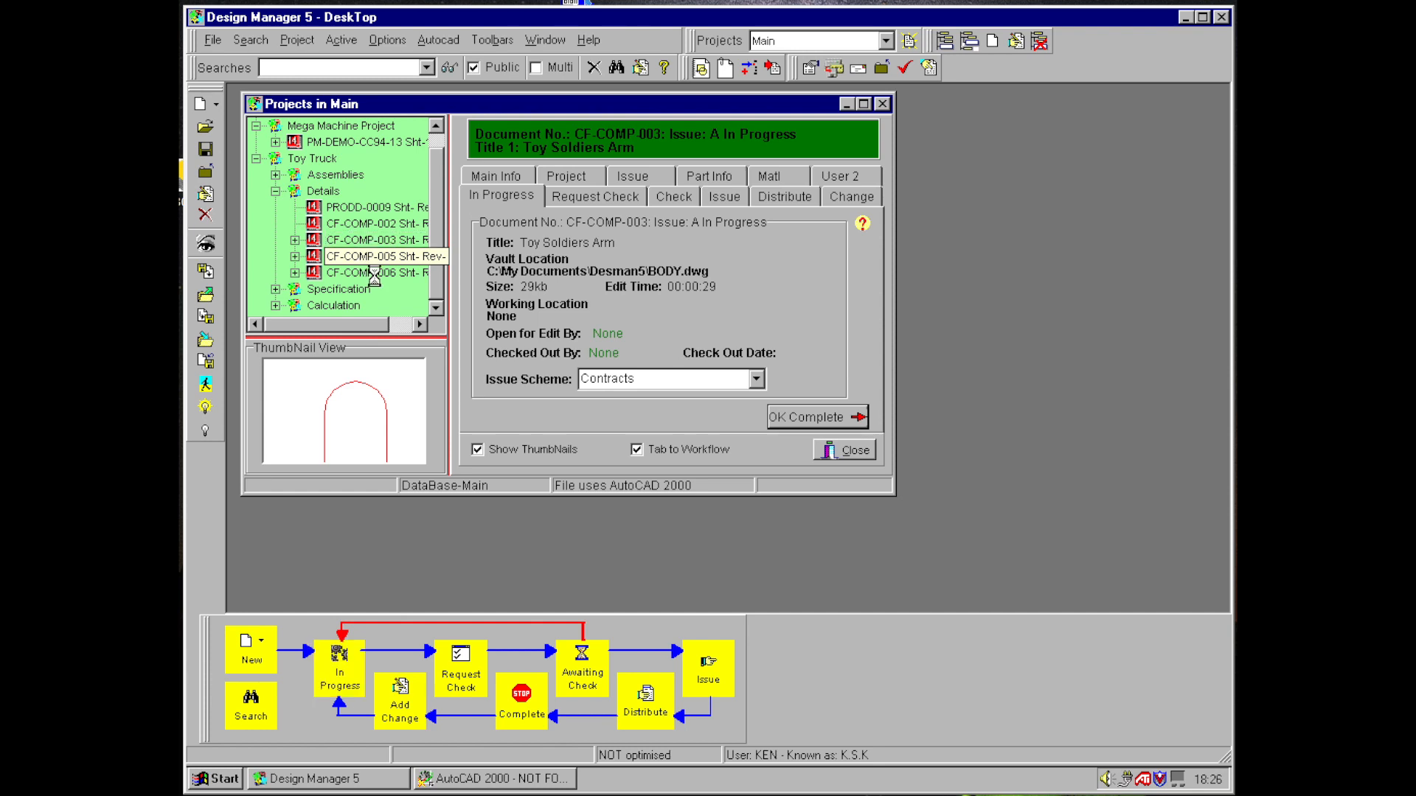
# - Run a Simple with Times report on the whole Toy Truck project, review the document edit times and close the report
pyautogui.click(317, 161)
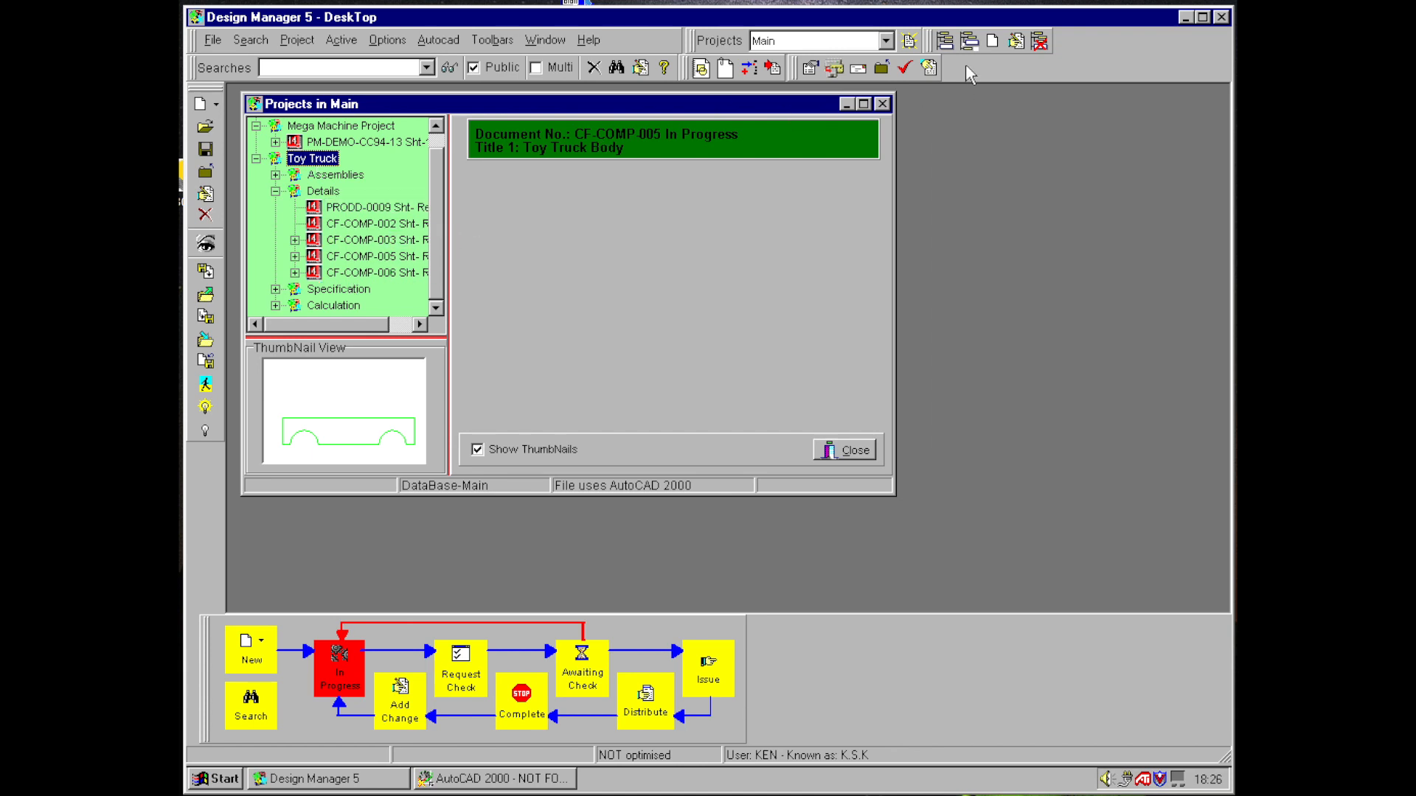
pyautogui.click(929, 68)
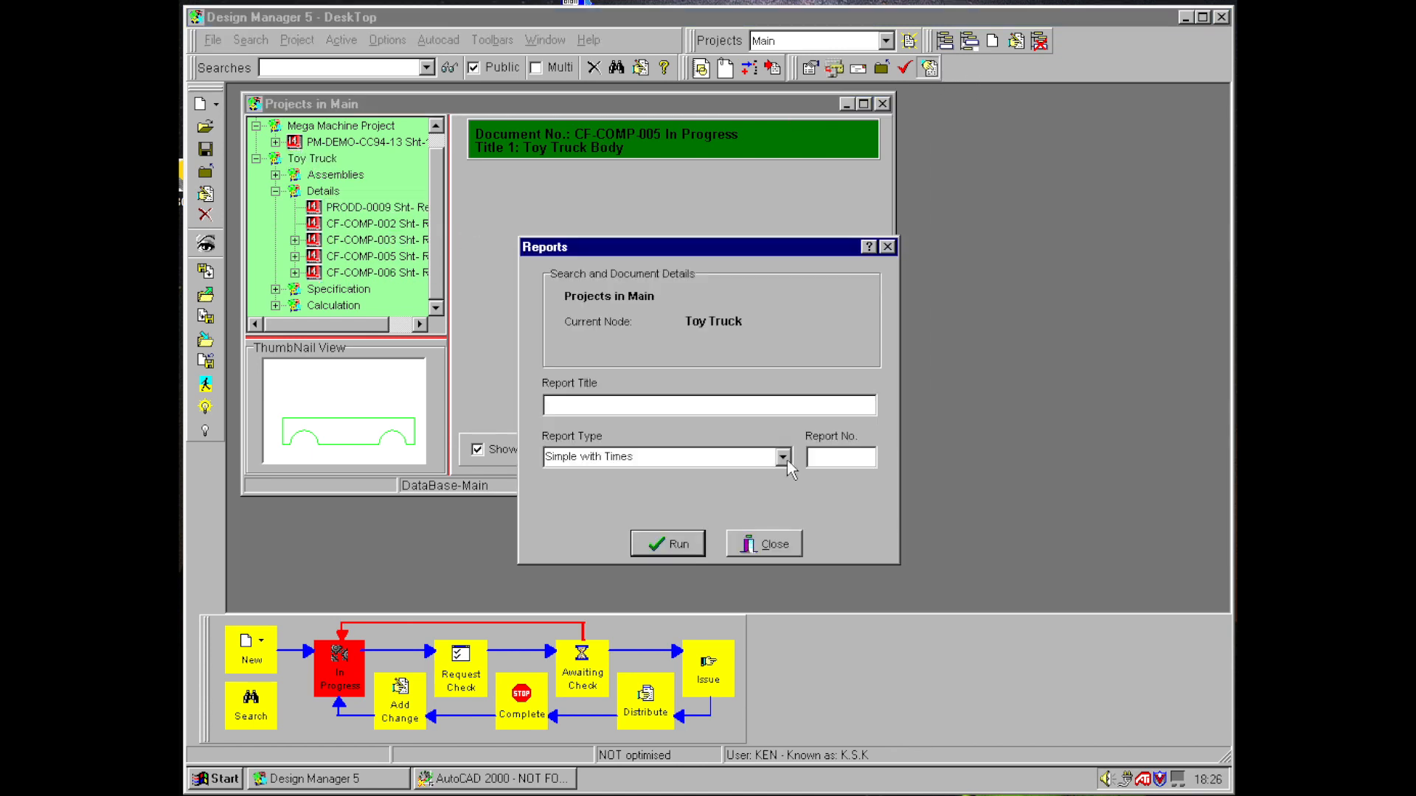
pyautogui.click(783, 457)
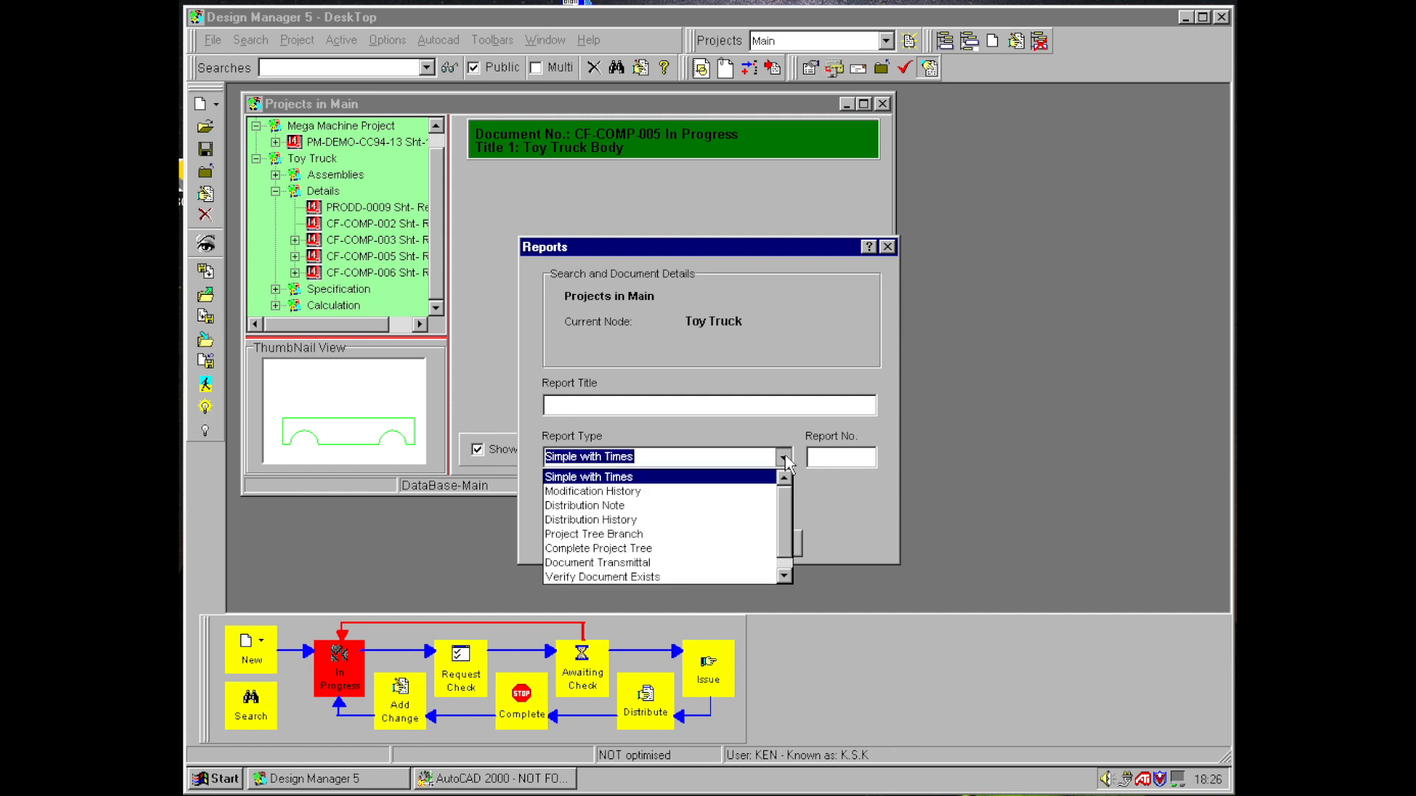
pyautogui.click(658, 478)
pyautogui.click(661, 546)
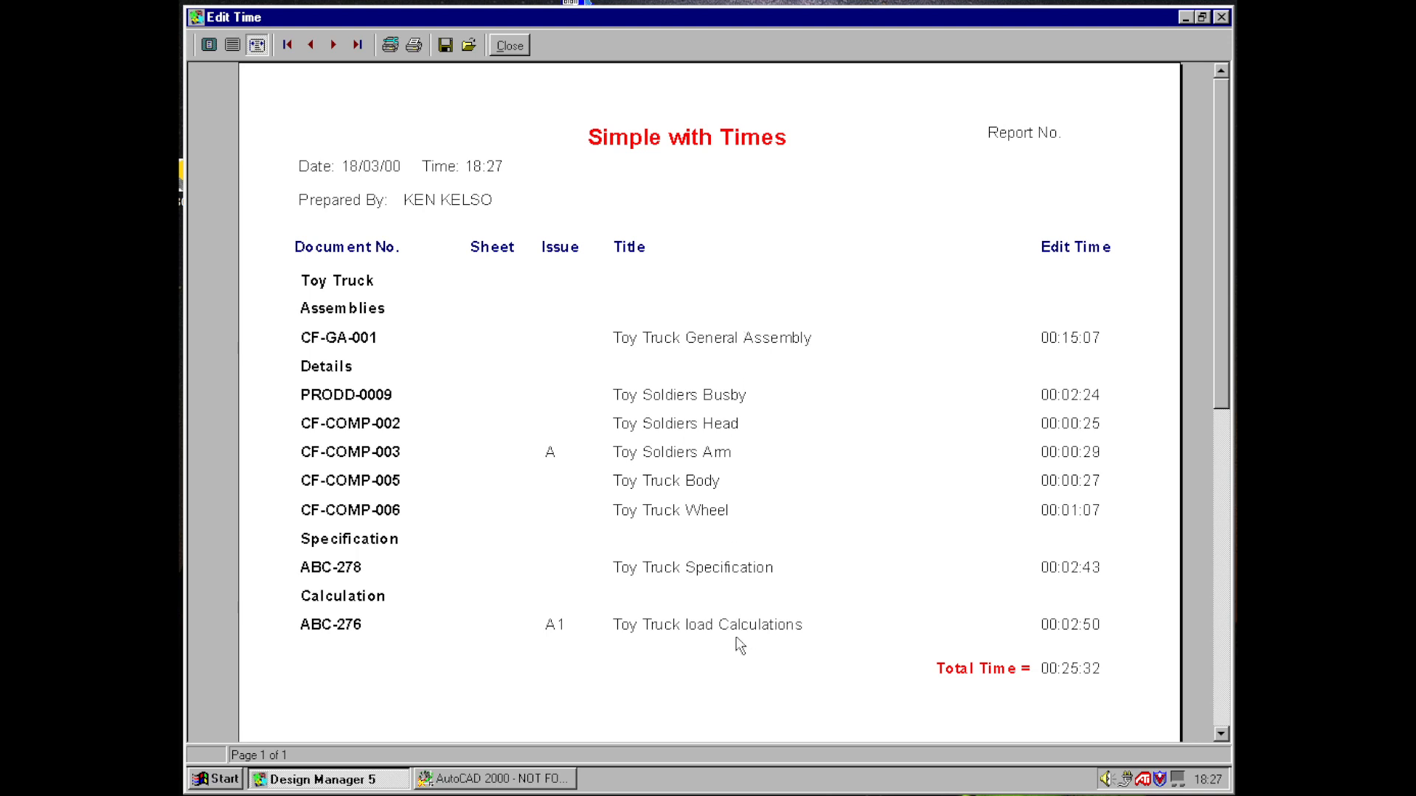
pyautogui.click(508, 44)
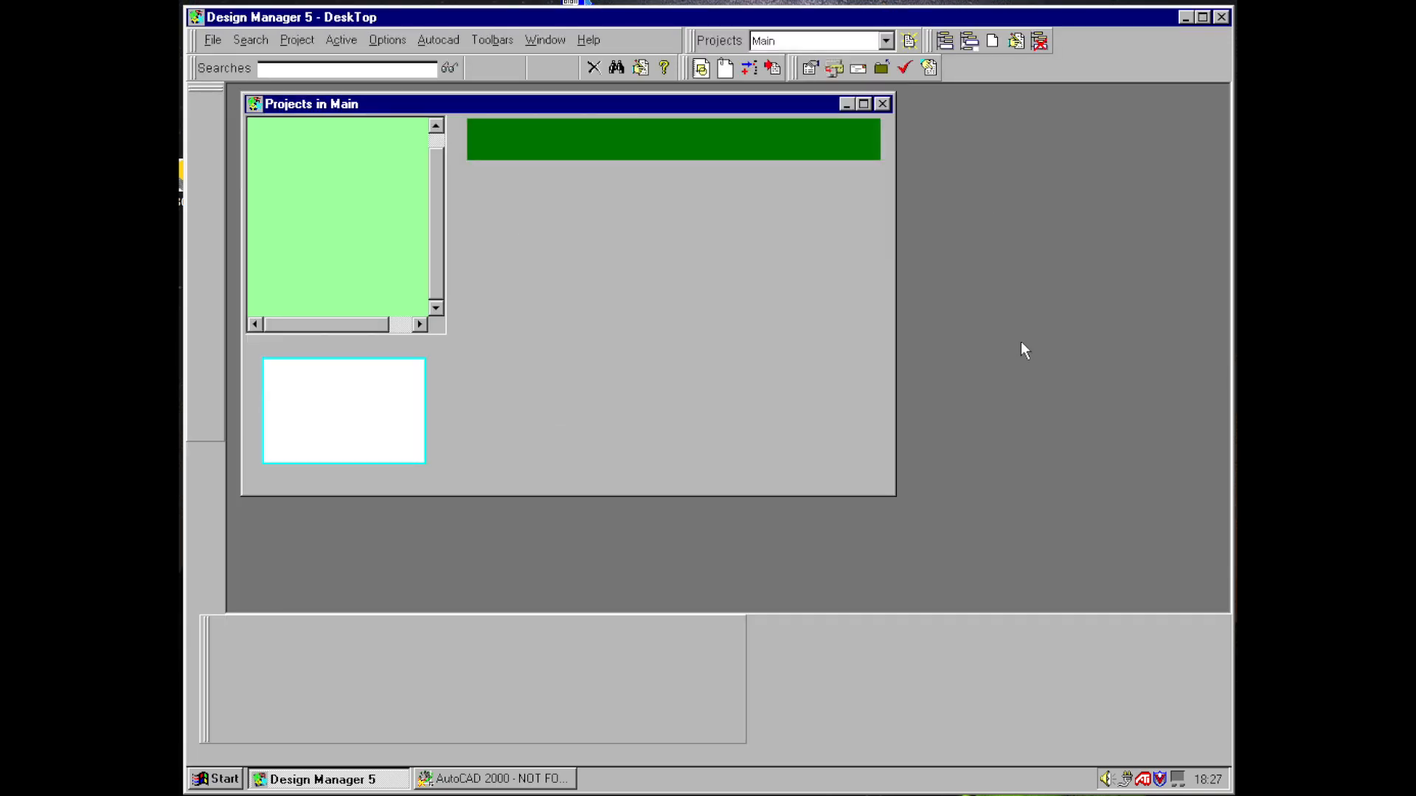